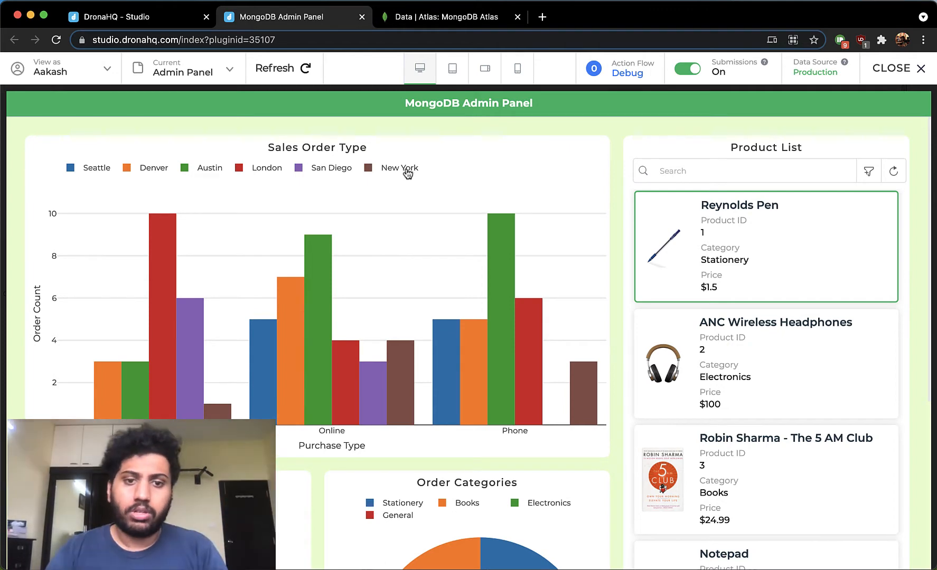
# - Filter the Sales Order Type chart to the New York series, then open and close the Add a Product form
pyautogui.doubleClick(408, 169)
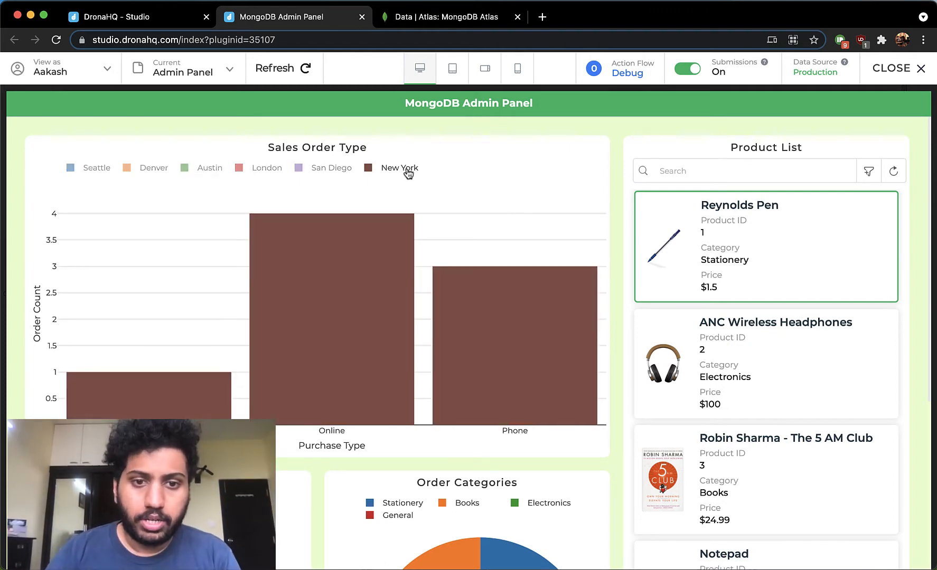
pyautogui.scroll(-5, 439, 241)
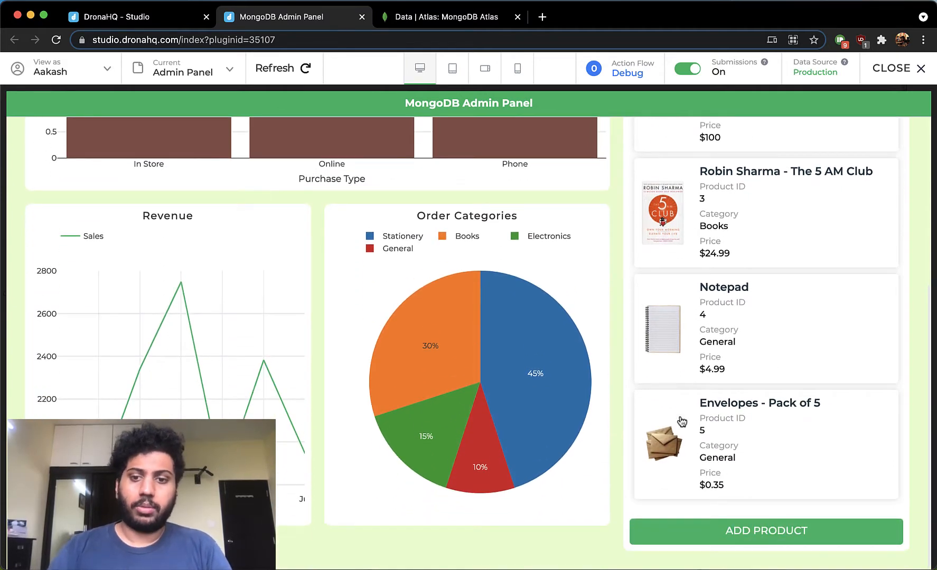
pyautogui.click(714, 531)
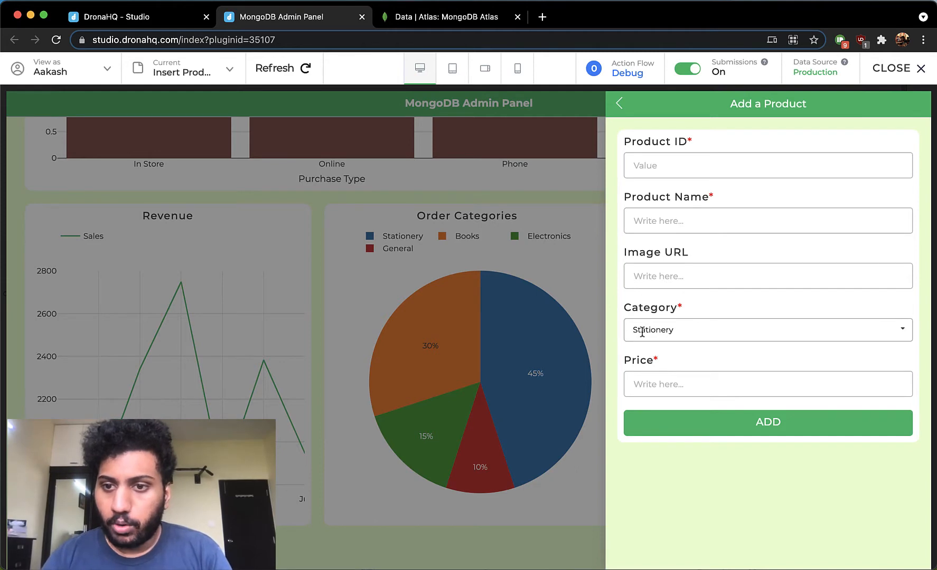
pyautogui.click(619, 103)
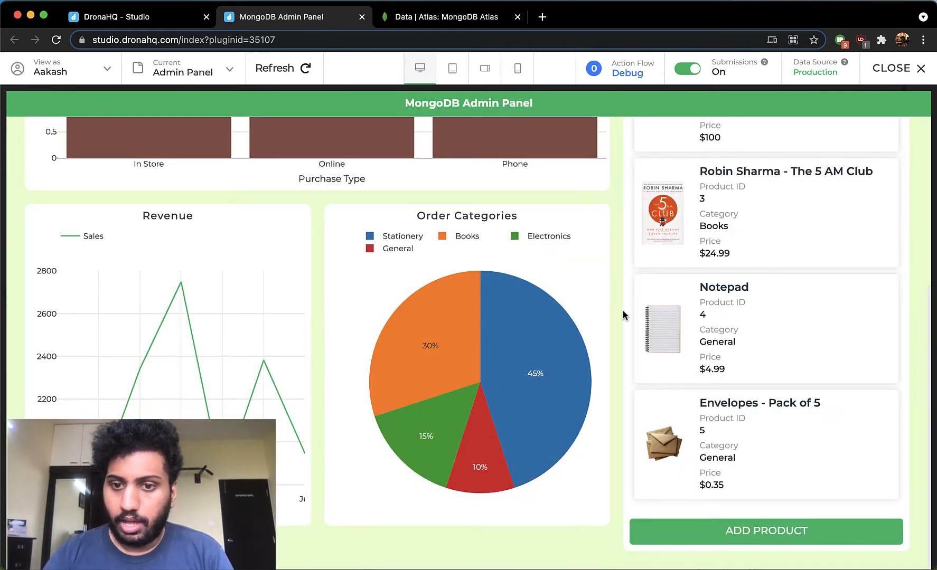
pyautogui.scroll(5, 623, 316)
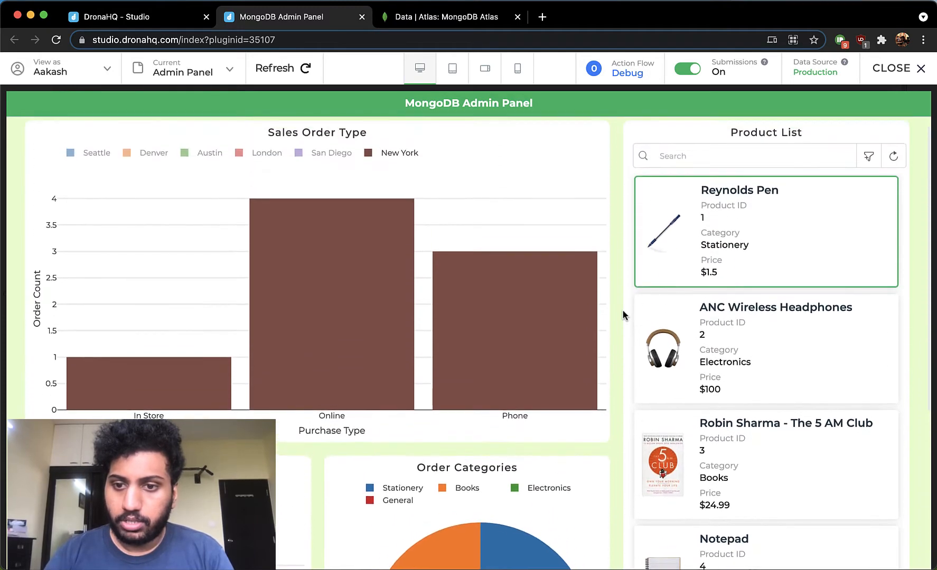
# - Open the Reynolds Pen product details, inspect its fields and category options, and return to the app editor
pyautogui.click(714, 241)
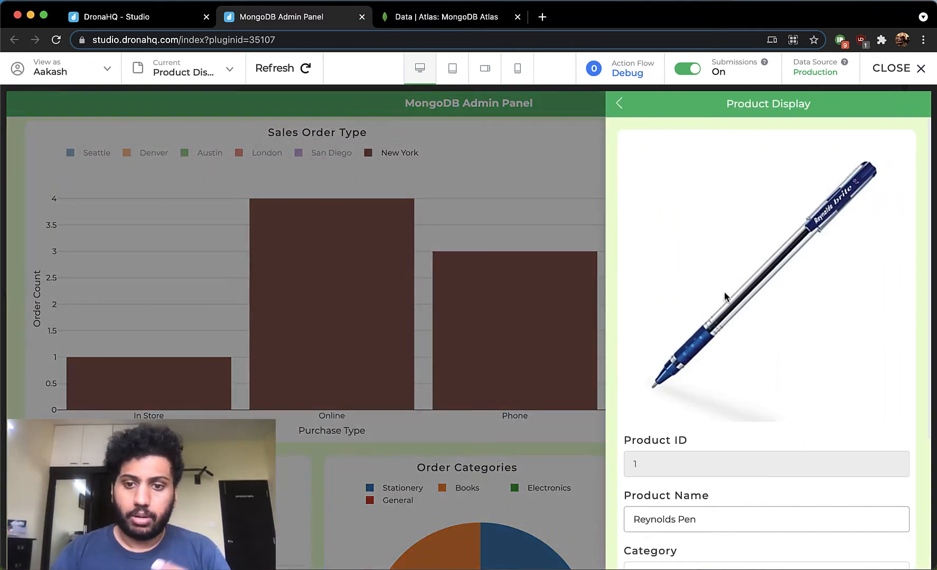
pyautogui.scroll(-4, 724, 297)
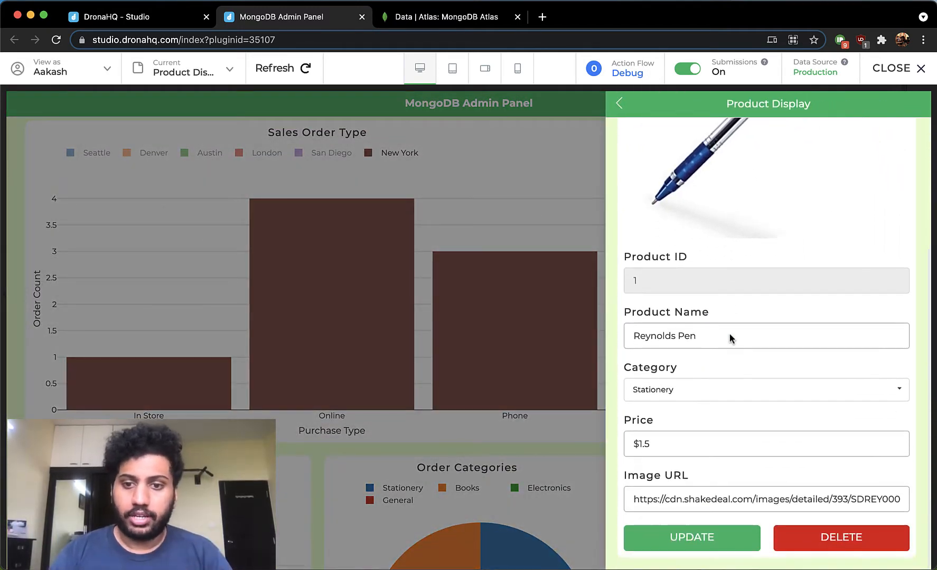
pyautogui.click(722, 387)
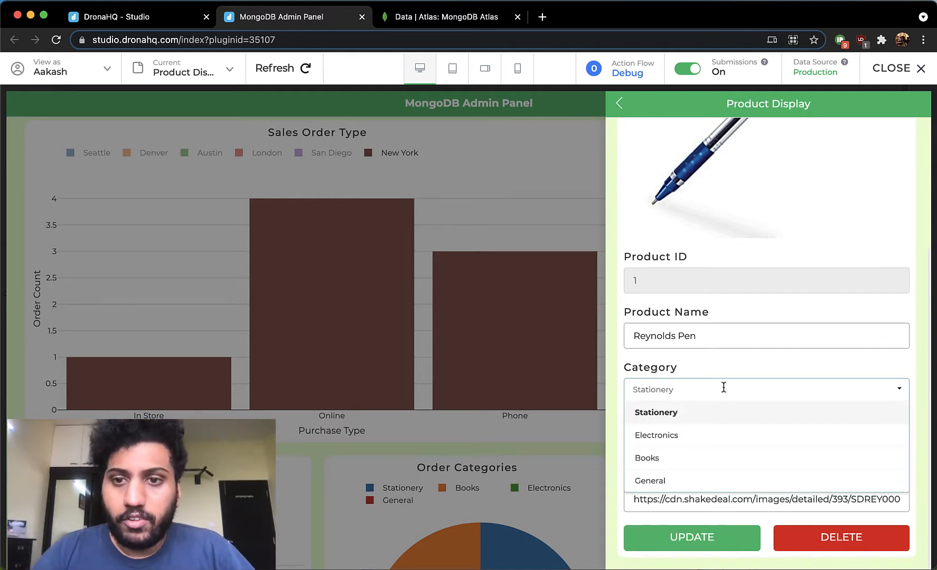
pyautogui.click(818, 385)
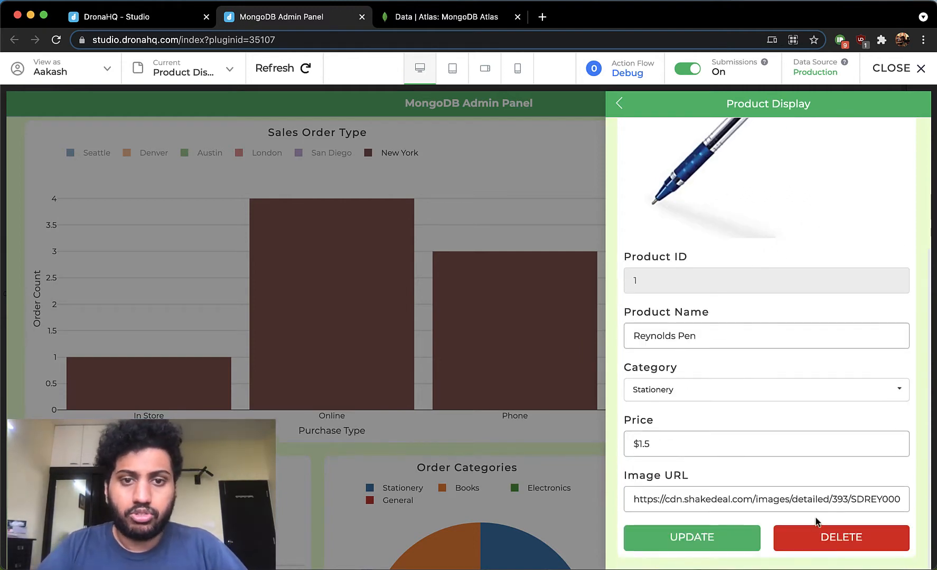
pyautogui.click(595, 114)
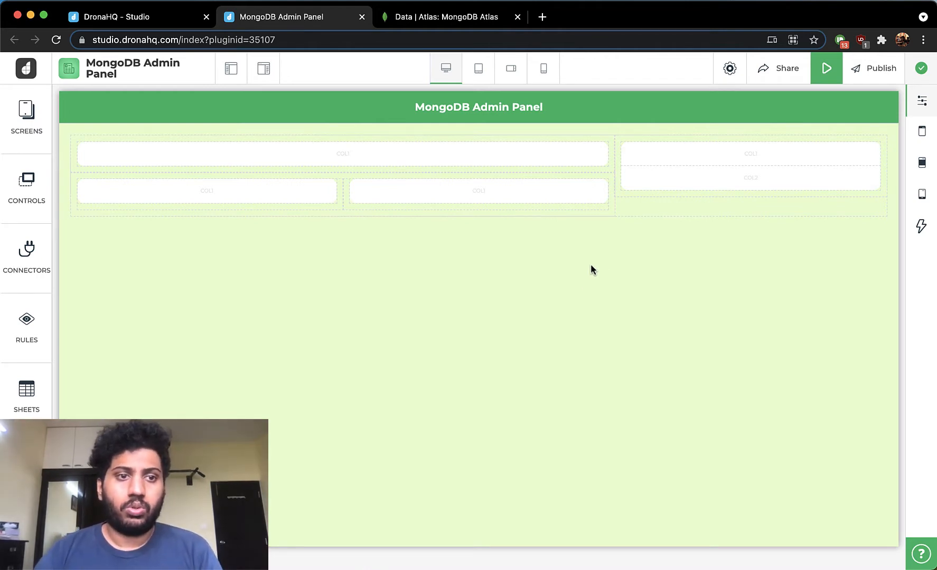
# - Start adding a new MongoDB connector from the Connectors page of the studio
pyautogui.click(163, 21)
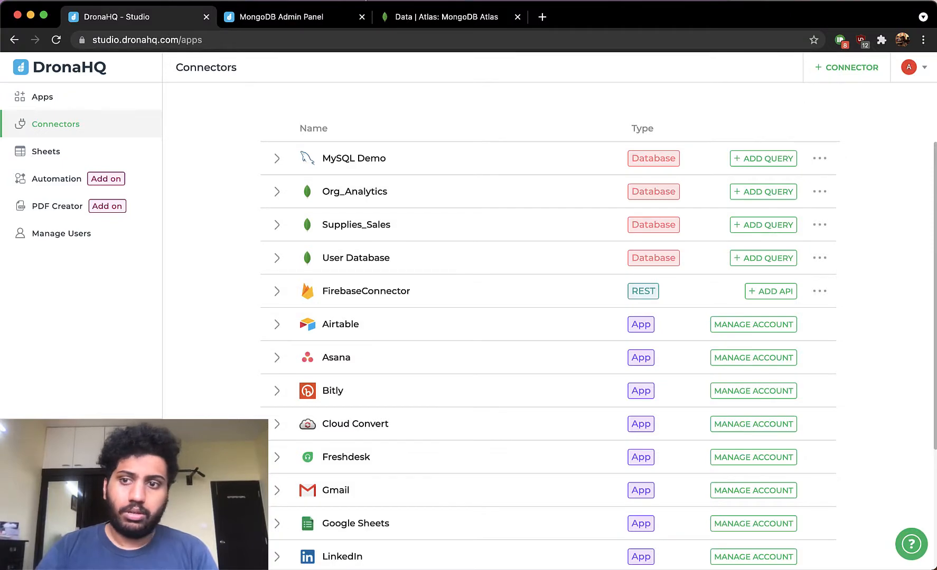
pyautogui.click(775, 122)
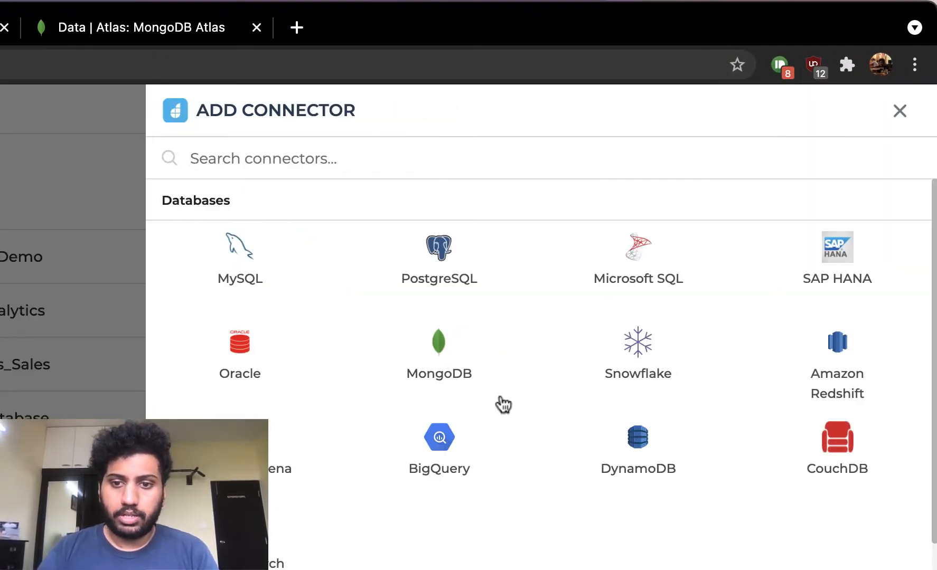
pyautogui.click(444, 356)
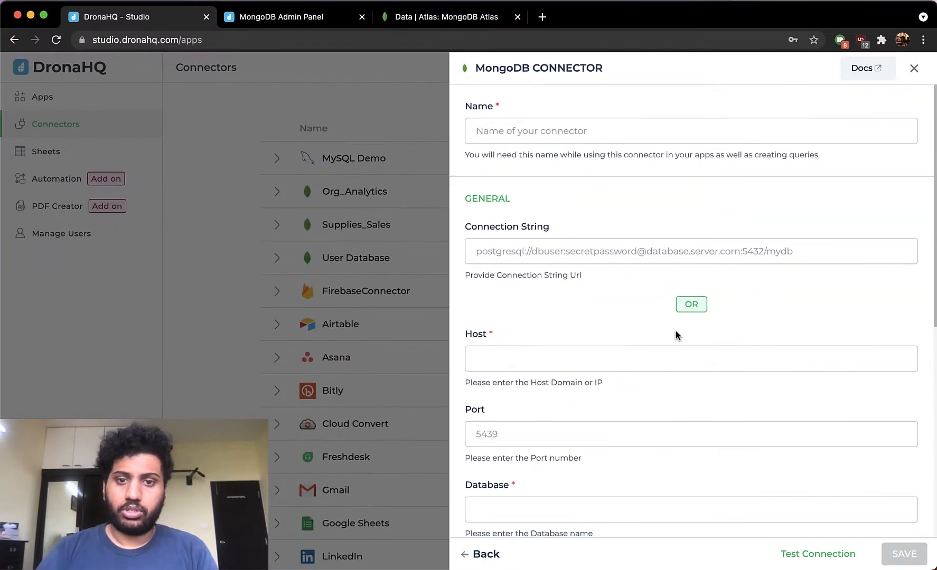
# - In the MongoDB Atlas tab, open Cluster0's Connect dialog and choose to connect your application
pyautogui.scroll(-1, 675, 331)
pyautogui.scroll(1, 675, 332)
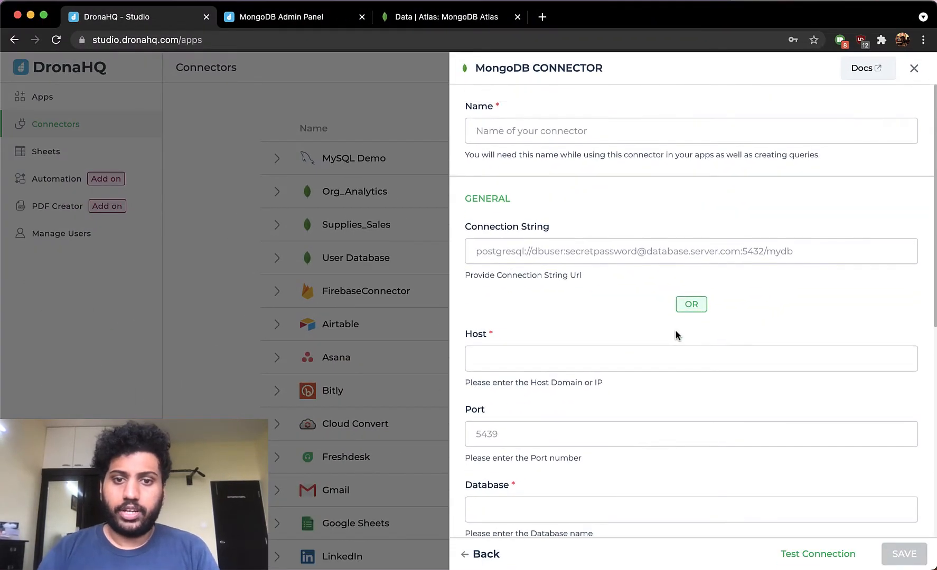
pyautogui.click(525, 131)
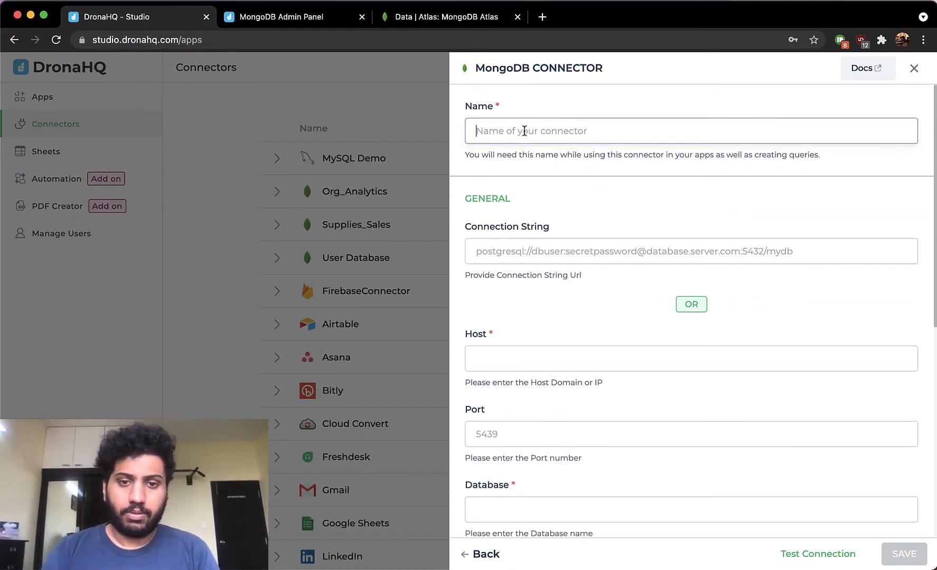
pyautogui.click(404, 17)
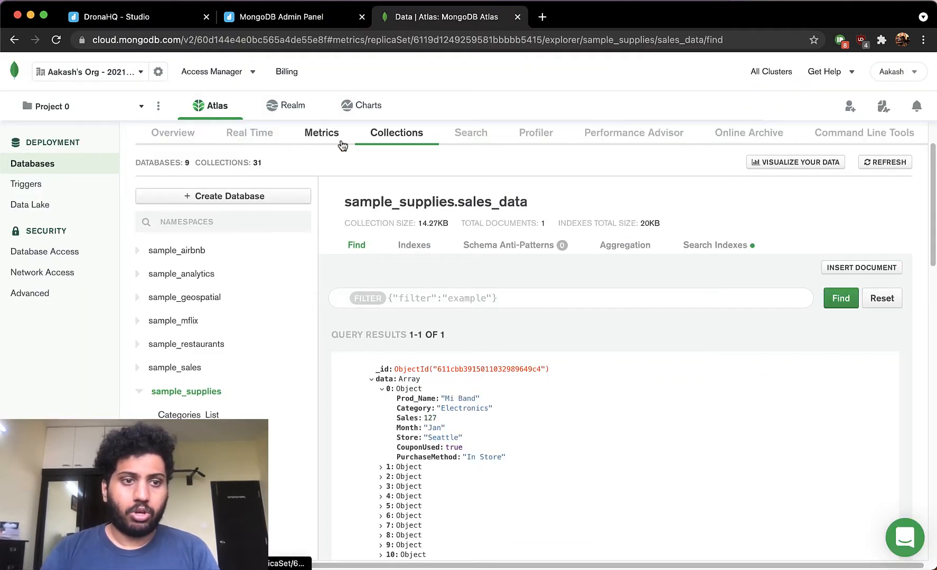
pyautogui.click(189, 141)
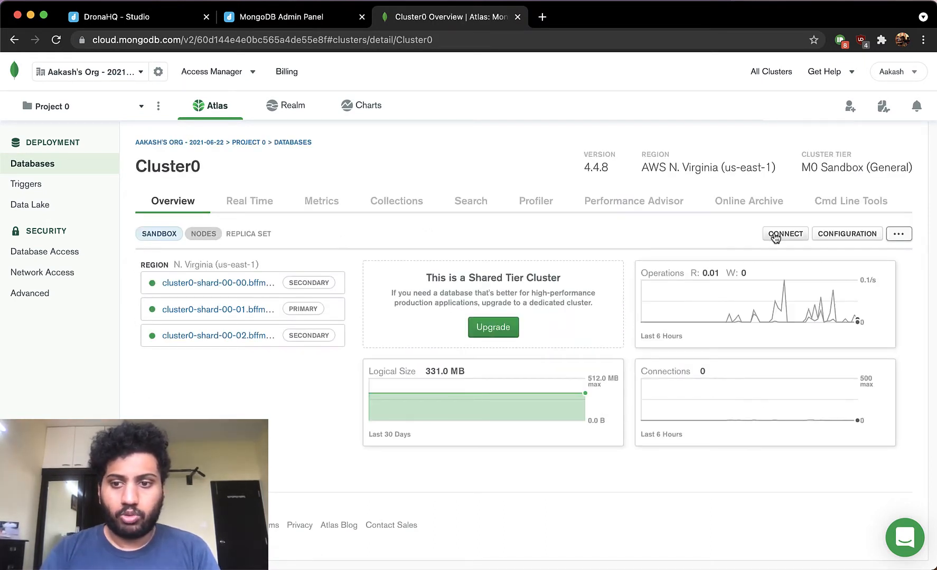
pyautogui.click(796, 237)
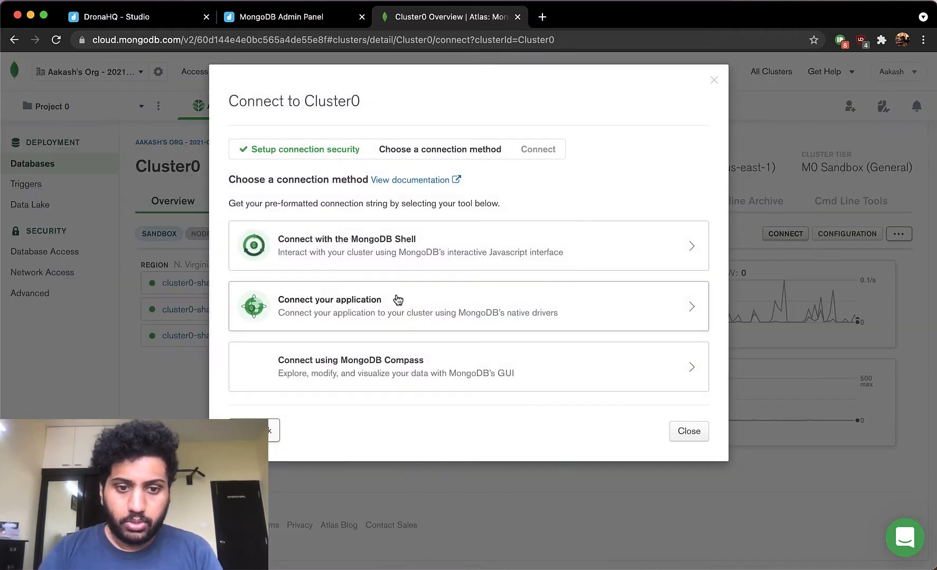
pyautogui.click(392, 302)
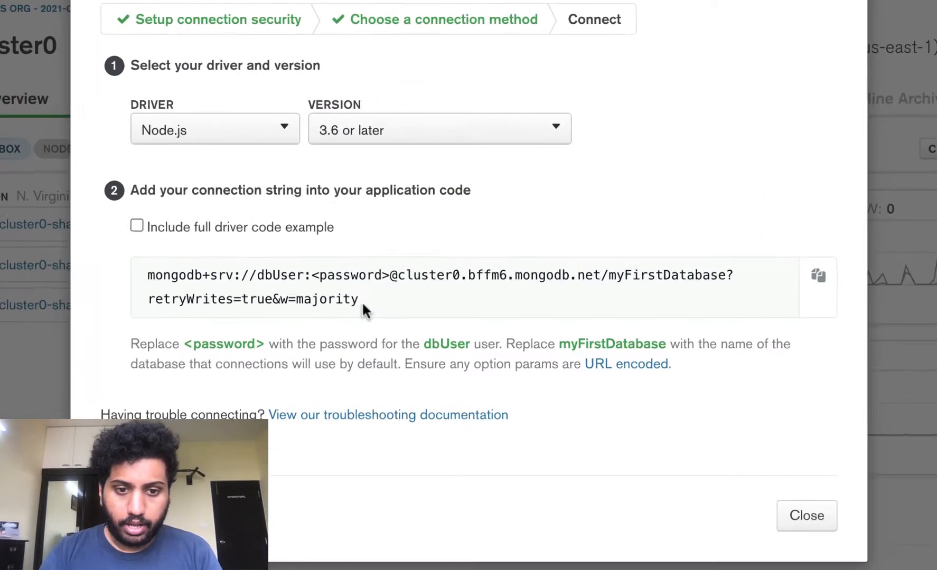
# - Copy the Node.js connection string and return to the MongoDB connector form in the studio
pyautogui.moveTo(397, 333); pyautogui.dragTo(381, 335)
pyautogui.moveTo(327, 299); pyautogui.dragTo(87, 256)
pyautogui.press('super+c')
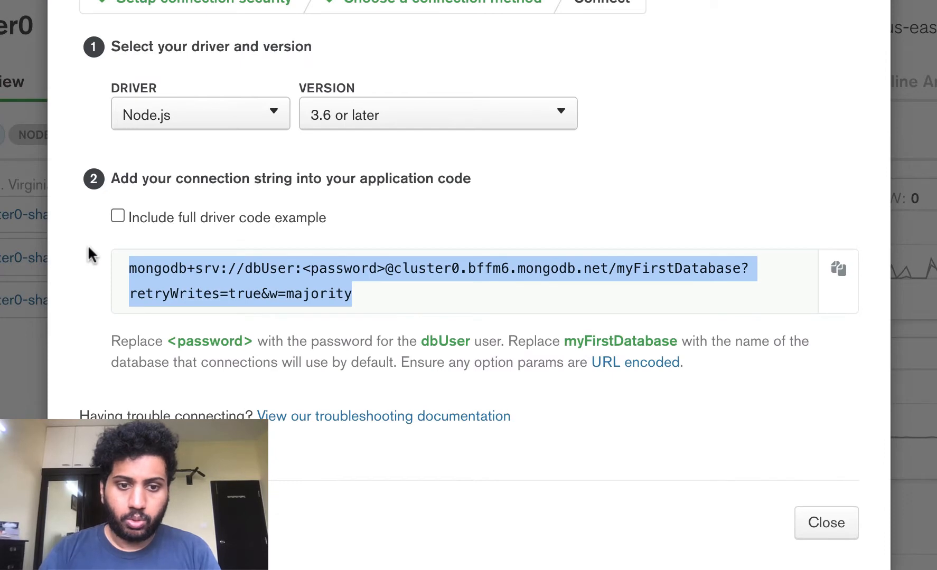
pyautogui.click(267, 18)
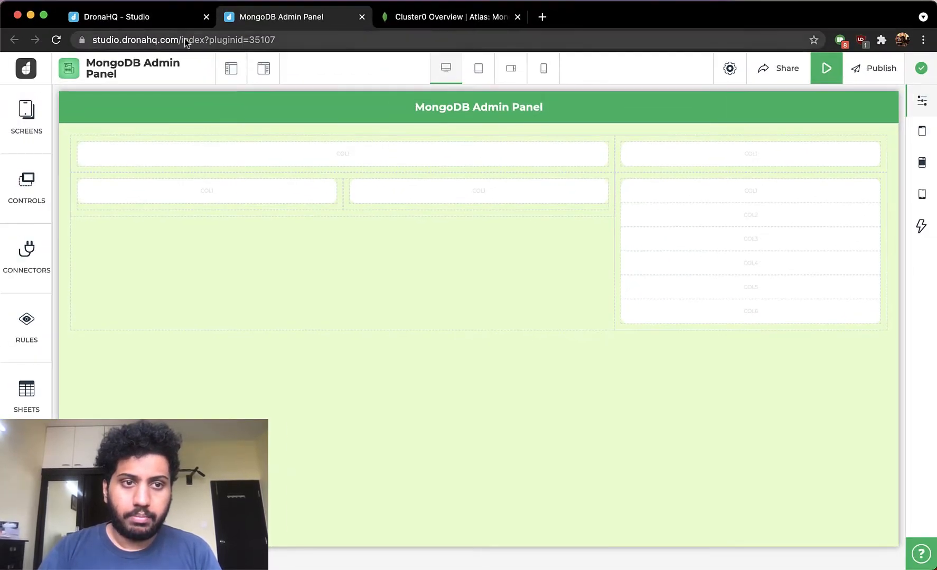
pyautogui.click(170, 24)
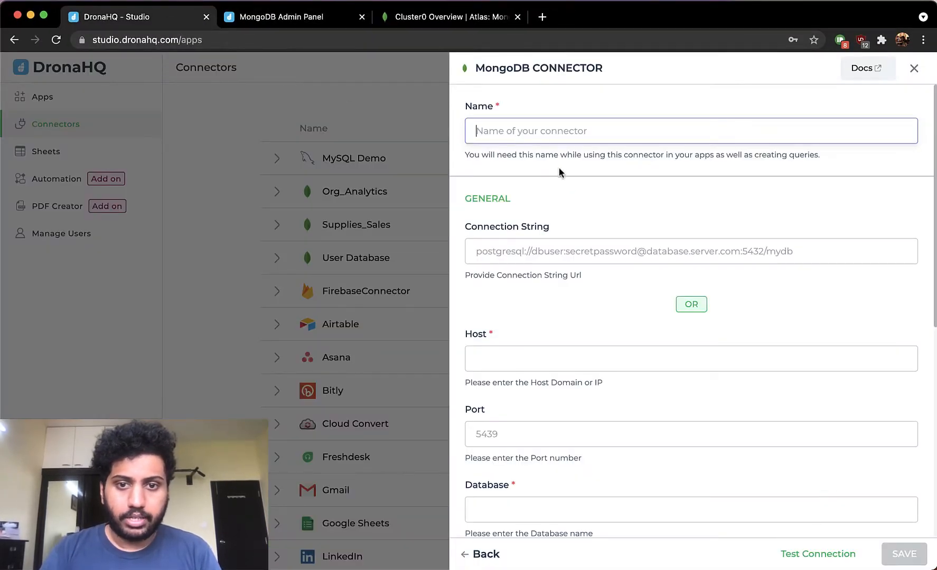
# - Paste the copied connection string into the connector's Connection String field
pyautogui.press('super+v')
pyautogui.press('super+z')
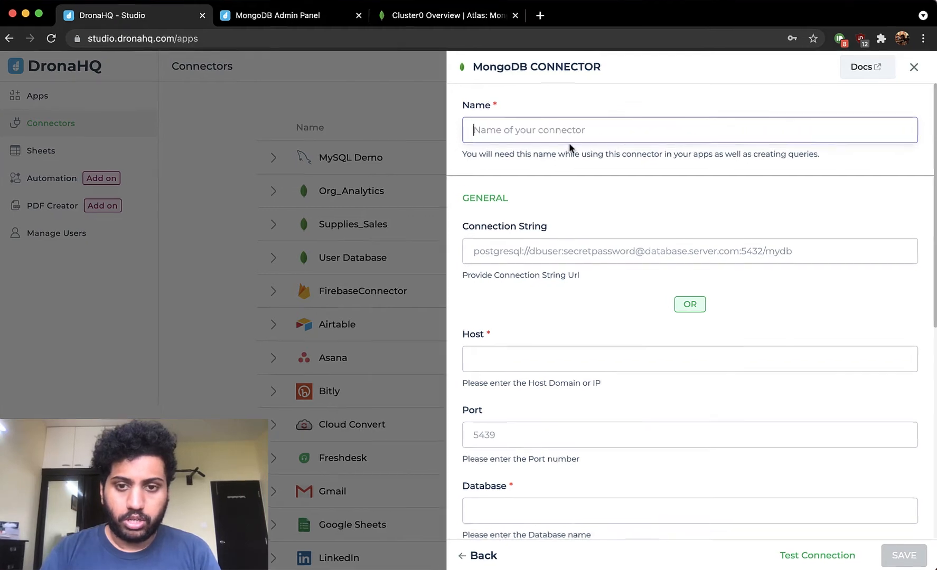
pyautogui.click(538, 241)
pyautogui.press('super+v')
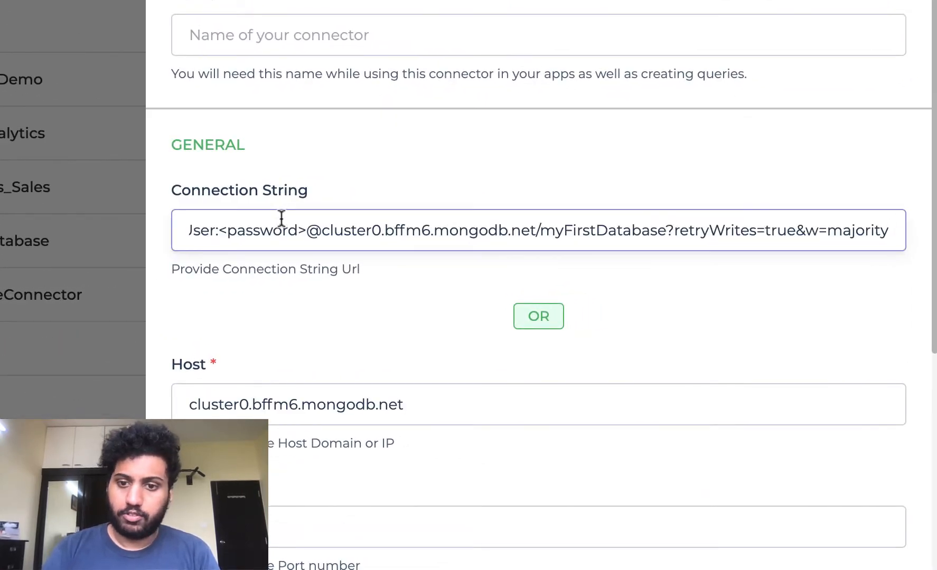
pyautogui.scroll(-1, 331, 455)
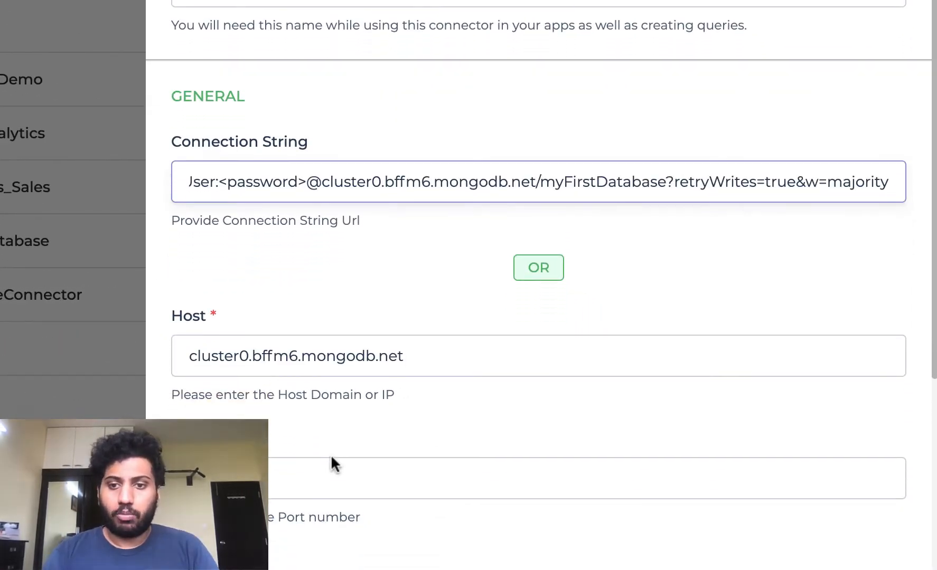
pyautogui.scroll(1, 331, 455)
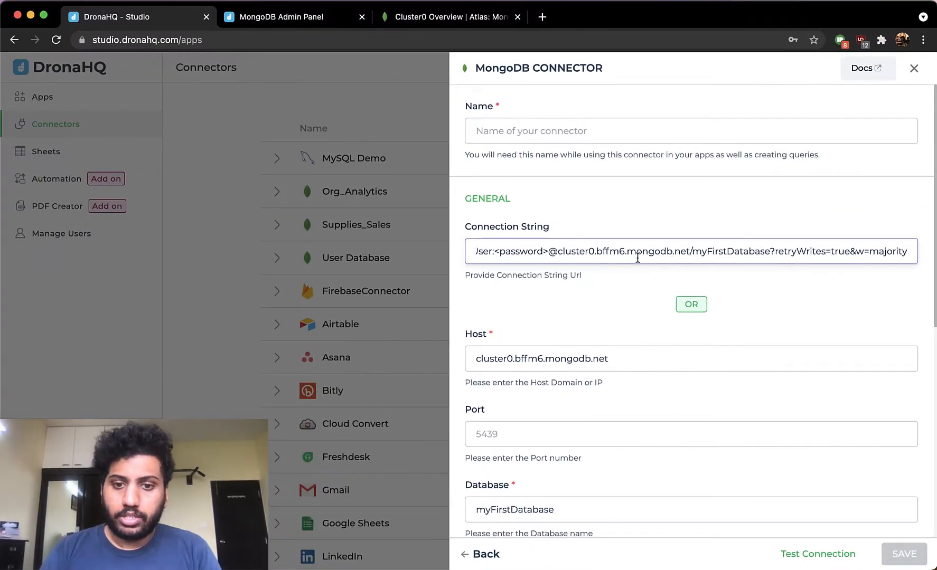
# - Examine the password placeholder and database name segments inside the pasted connection string
pyautogui.hscroll(-3, 595, 251)
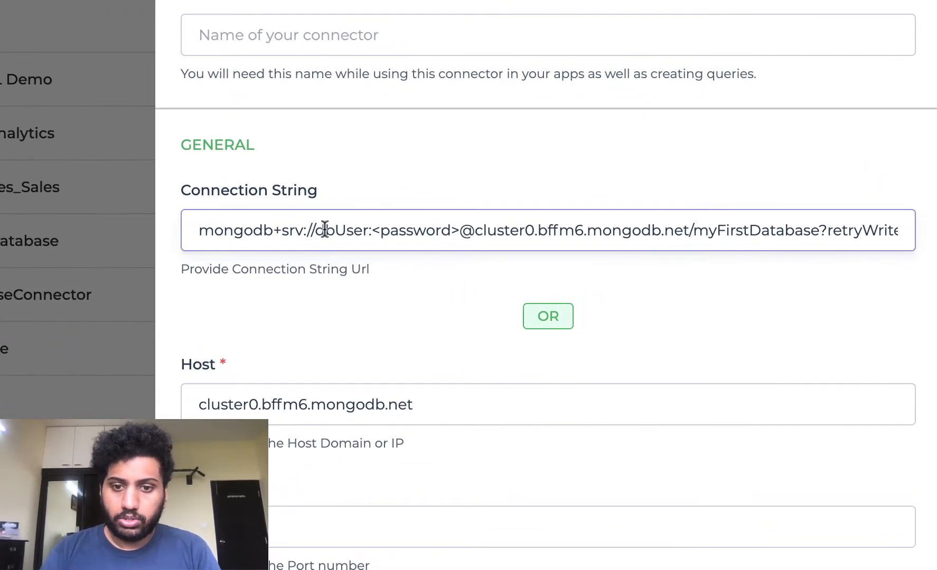
pyautogui.click(549, 251)
pyautogui.moveTo(316, 230); pyautogui.dragTo(459, 233)
pyautogui.click(377, 231)
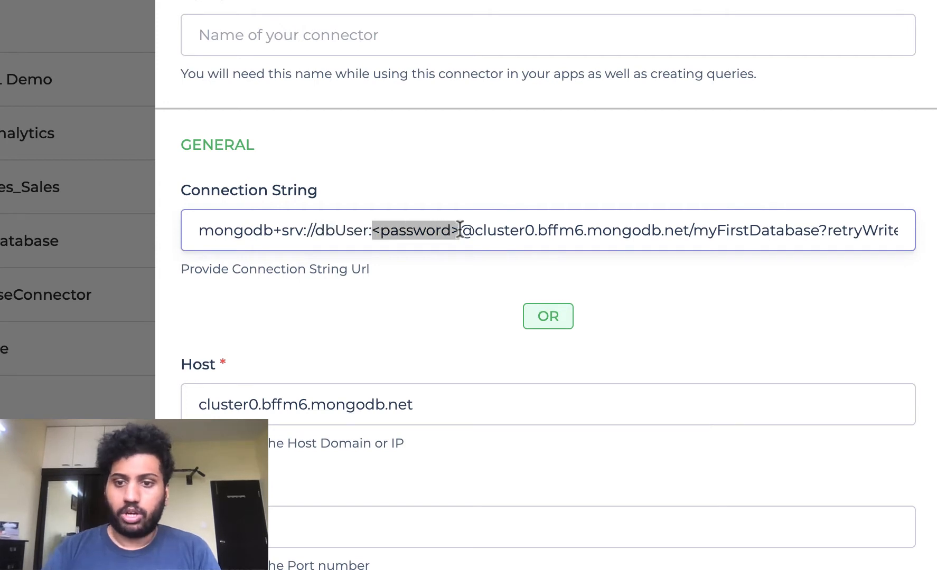
pyautogui.hscroll(3, 460, 230)
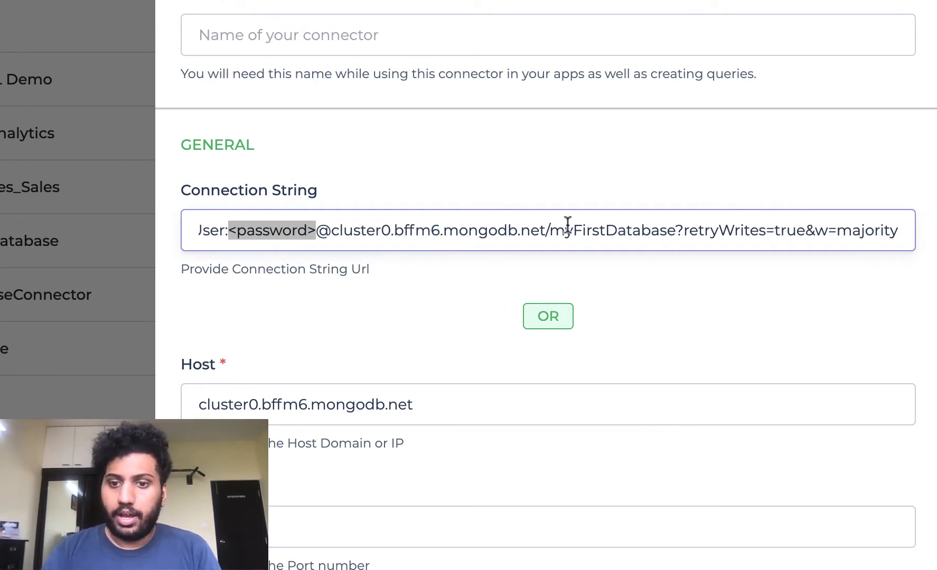
pyautogui.moveTo(549, 234); pyautogui.dragTo(677, 226)
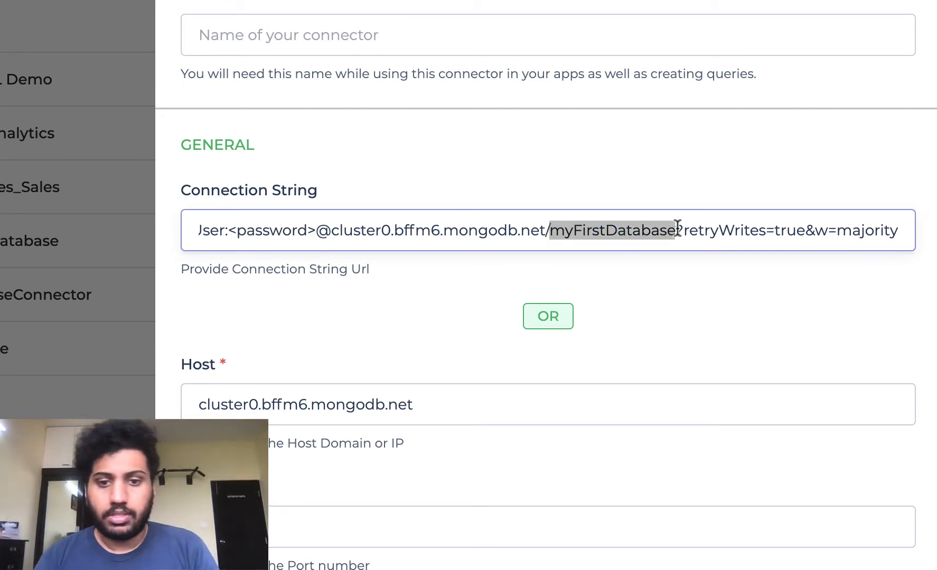
pyautogui.hscroll(-2, 677, 226)
# - Turn on the Whitelist IP option in the connector's admin settings
pyautogui.scroll(-10, 697, 242)
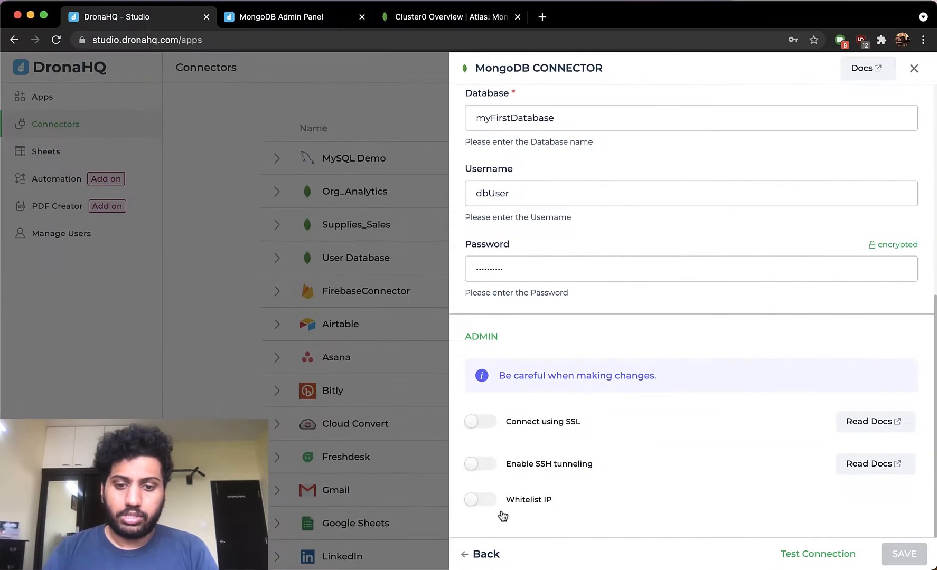
pyautogui.click(483, 499)
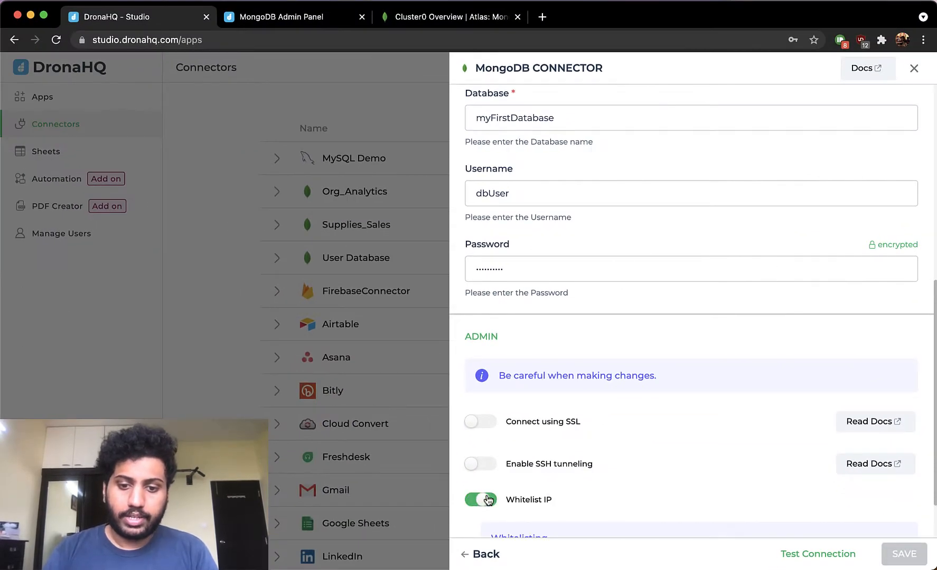
pyautogui.scroll(-2, 487, 496)
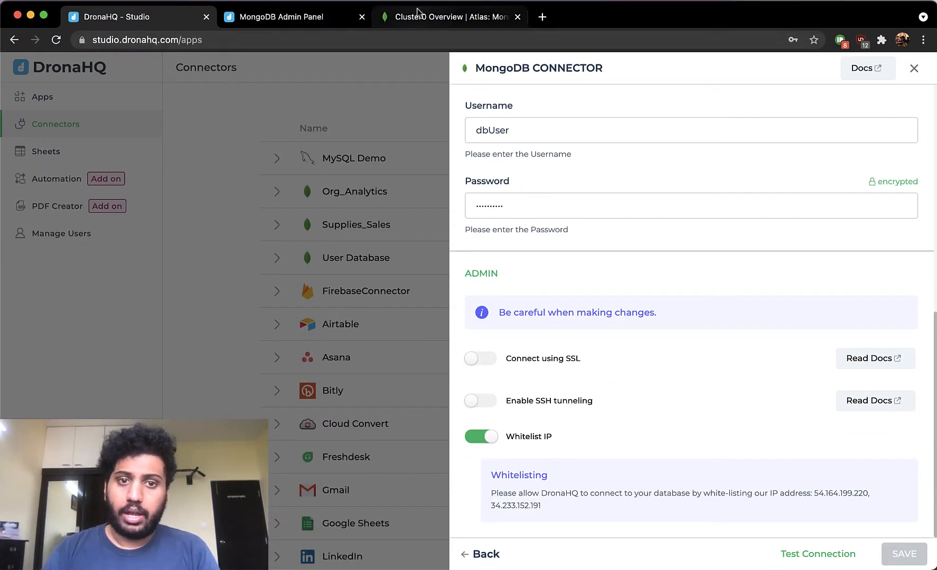
# - Open the Network Access IP access list in MongoDB Atlas to check DronaHQ's whitelisted addresses
pyautogui.click(416, 16)
pyautogui.click(793, 186)
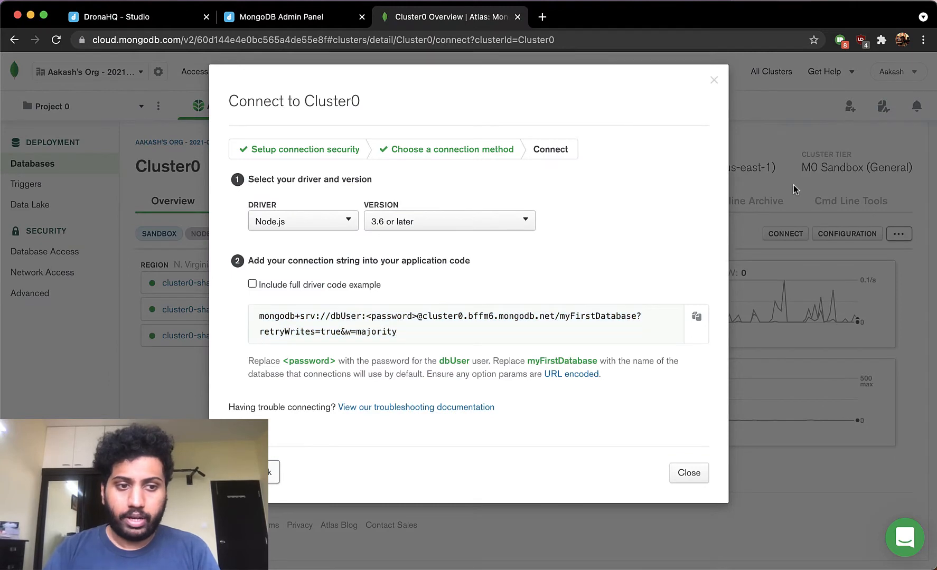
pyautogui.click(53, 270)
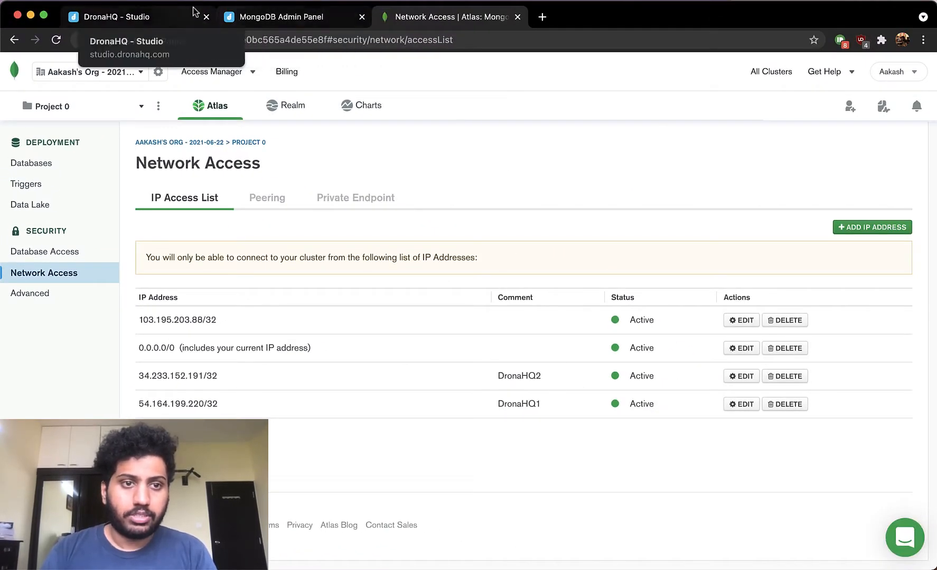
# - Review DronaHQ's whitelisting IP addresses in the connector's admin settings and close the connector panel
pyautogui.click(171, 17)
pyautogui.moveTo(400, 519); pyautogui.dragTo(341, 497)
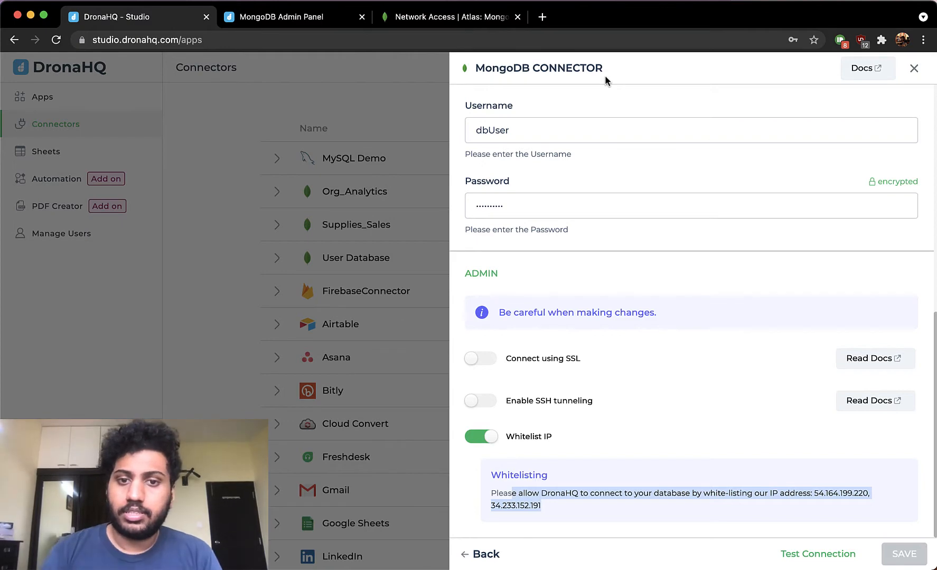
pyautogui.scroll(10, 614, 190)
pyautogui.scroll(-10, 614, 190)
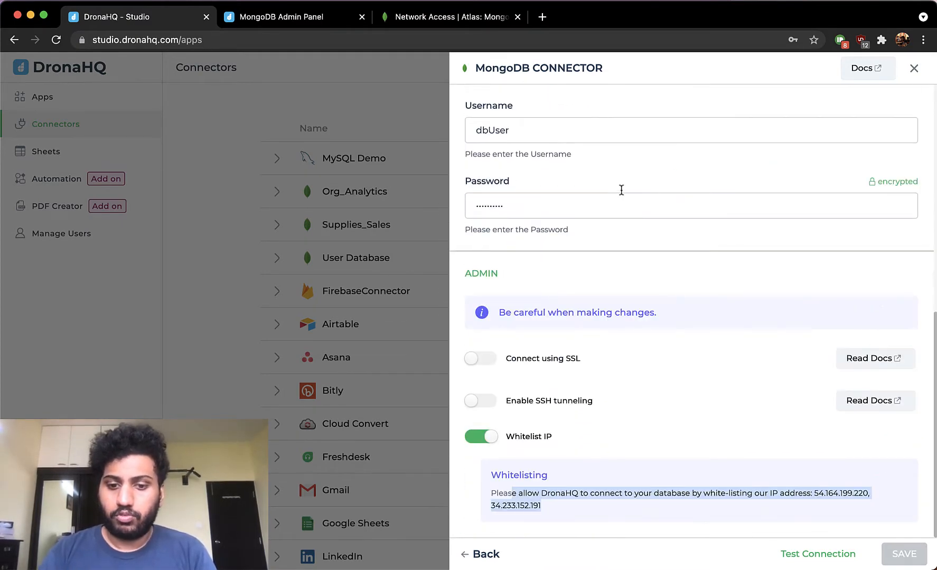
pyautogui.click(909, 70)
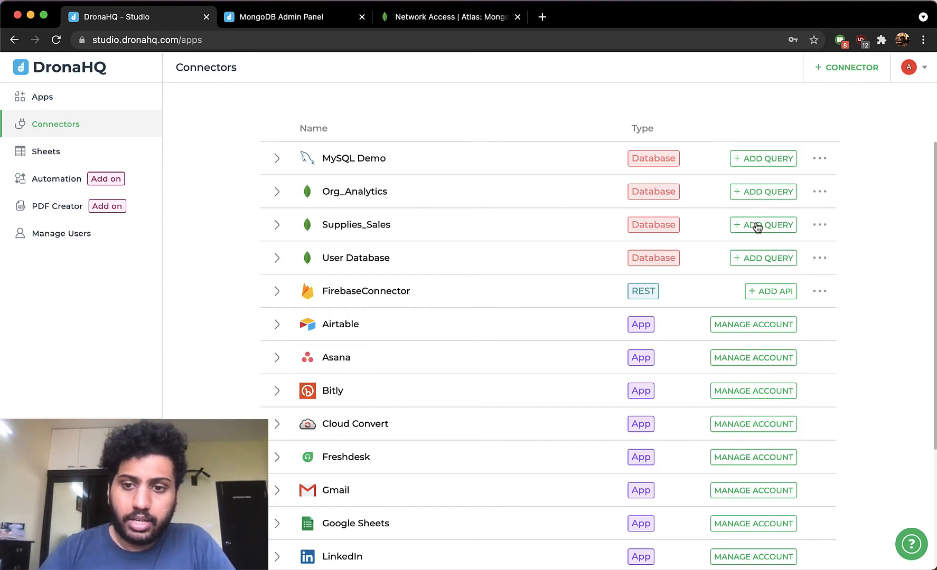
# - Add a new query to the Supplies_Sales connector and name it InsertData
pyautogui.click(756, 224)
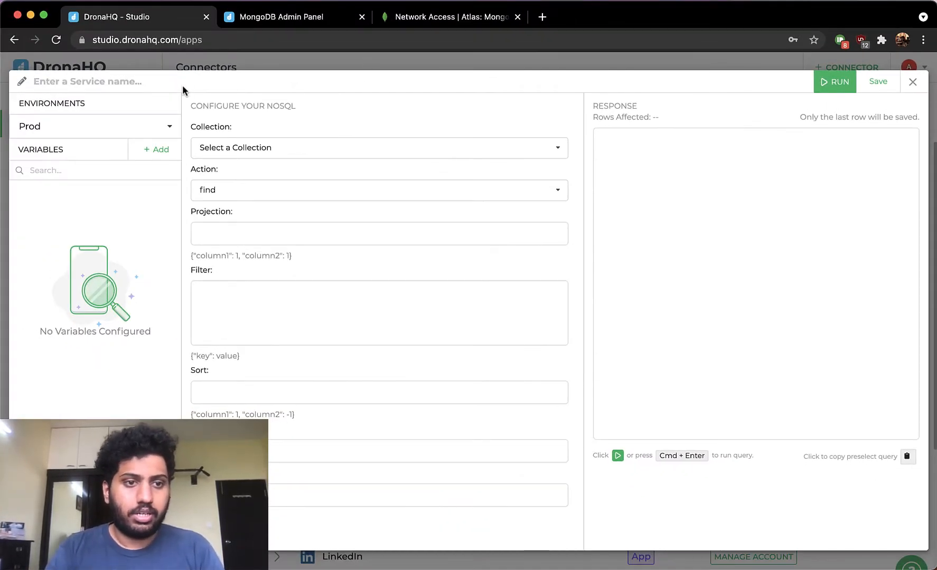
pyautogui.click(129, 77)
pyautogui.write('InsertD')
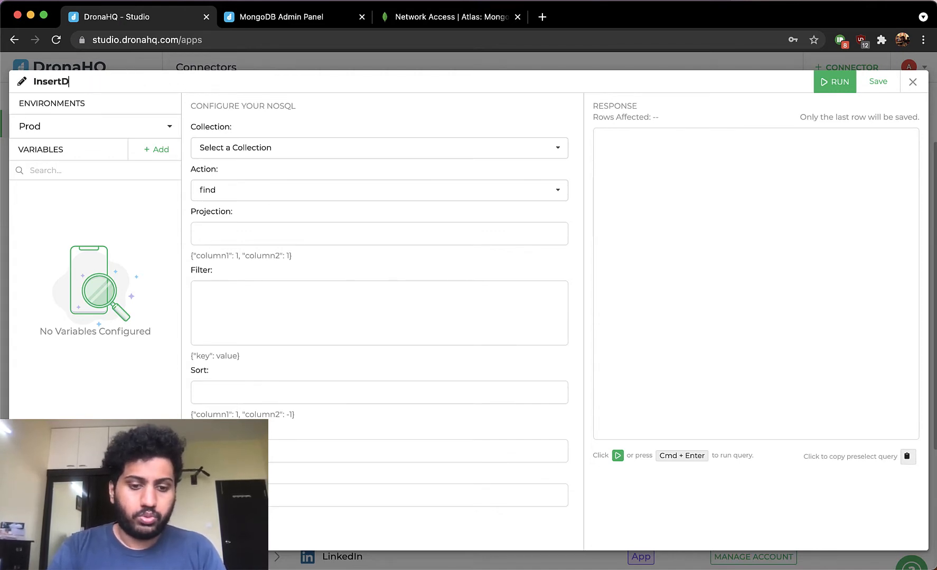
# - Point the InsertData query at the Product_Info collection with the insertOne action and start the Insert document with an opening brace
pyautogui.click(259, 144)
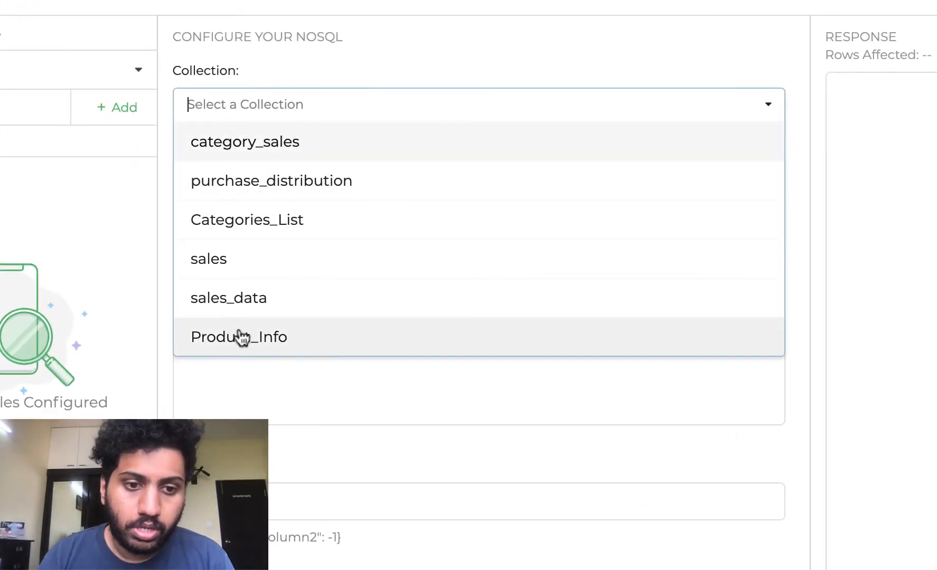
pyautogui.click(242, 338)
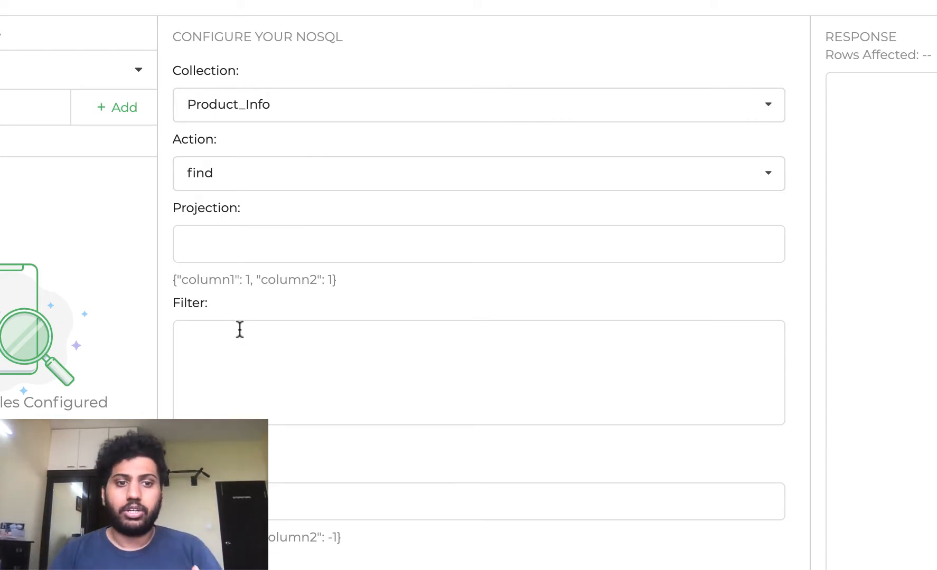
pyautogui.click(351, 189)
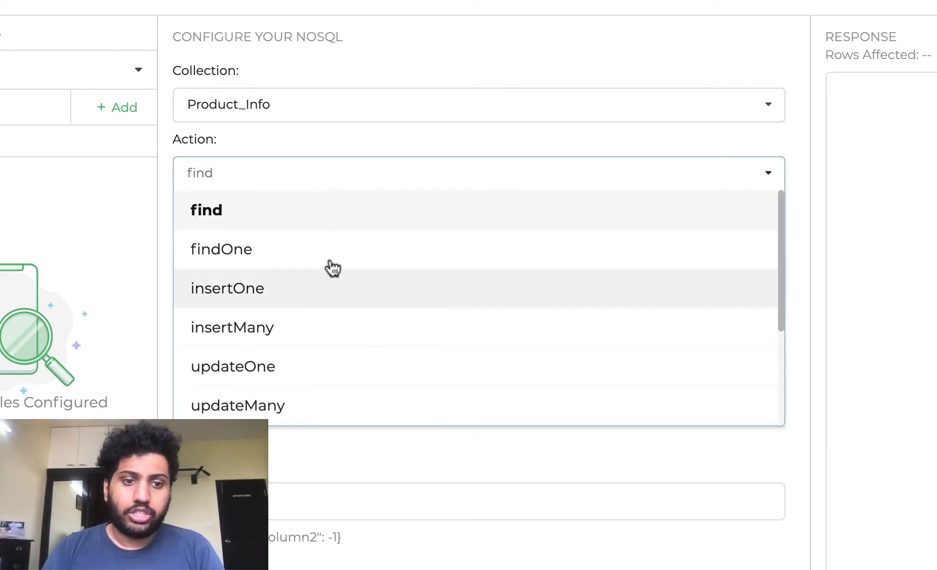
pyautogui.click(319, 305)
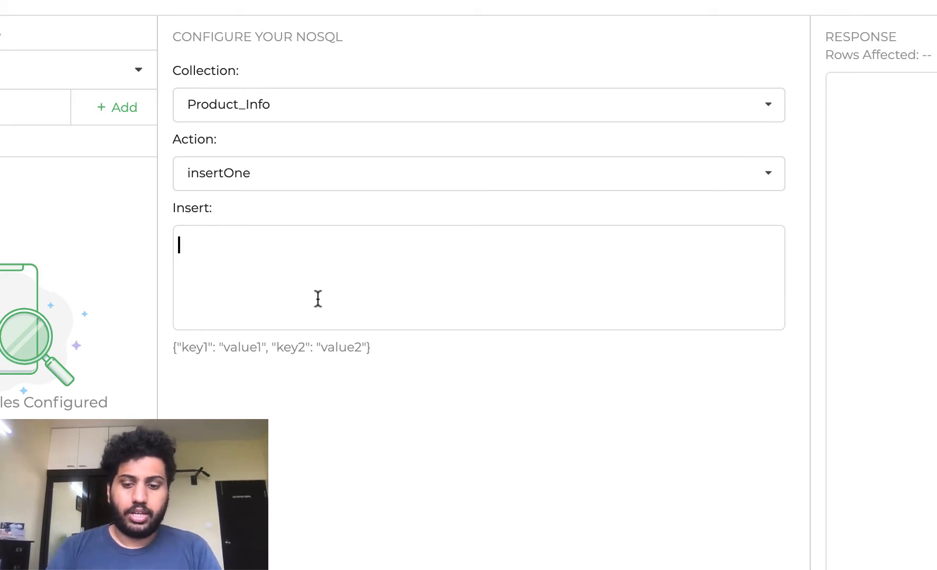
pyautogui.write('{')
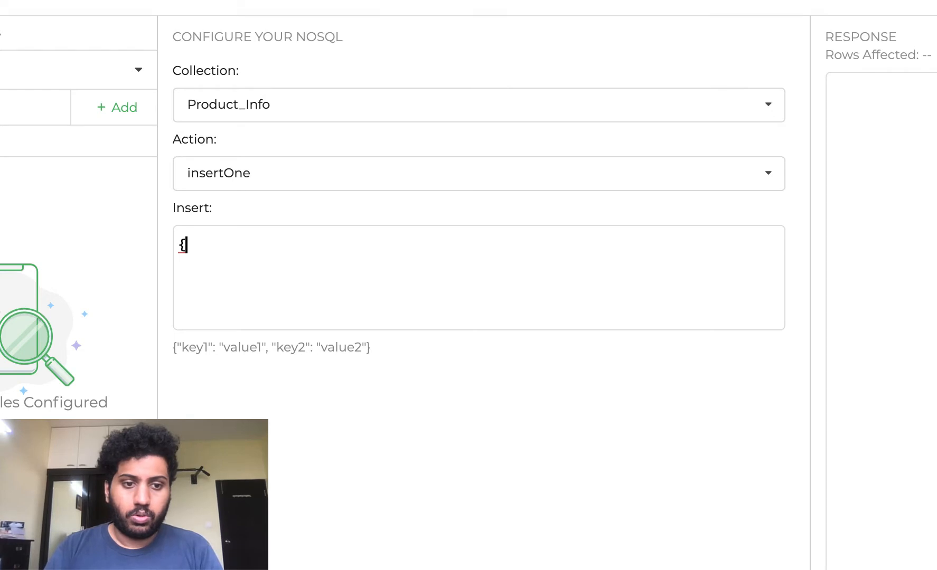
pyautogui.moveTo(375, 353); pyautogui.dragTo(162, 334)
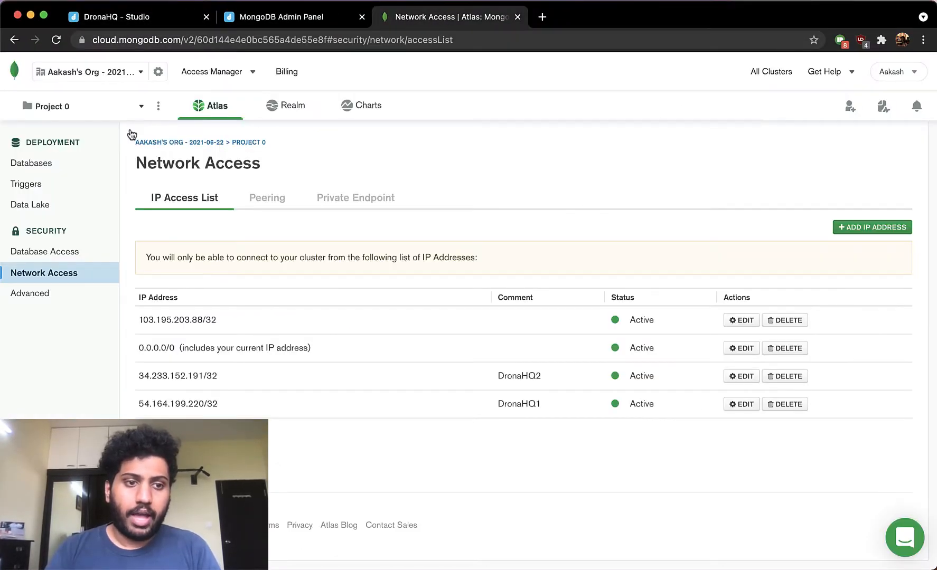
# - Browse the sample_supplies Product_Info collection in Atlas to examine its document fields
pyautogui.click(44, 167)
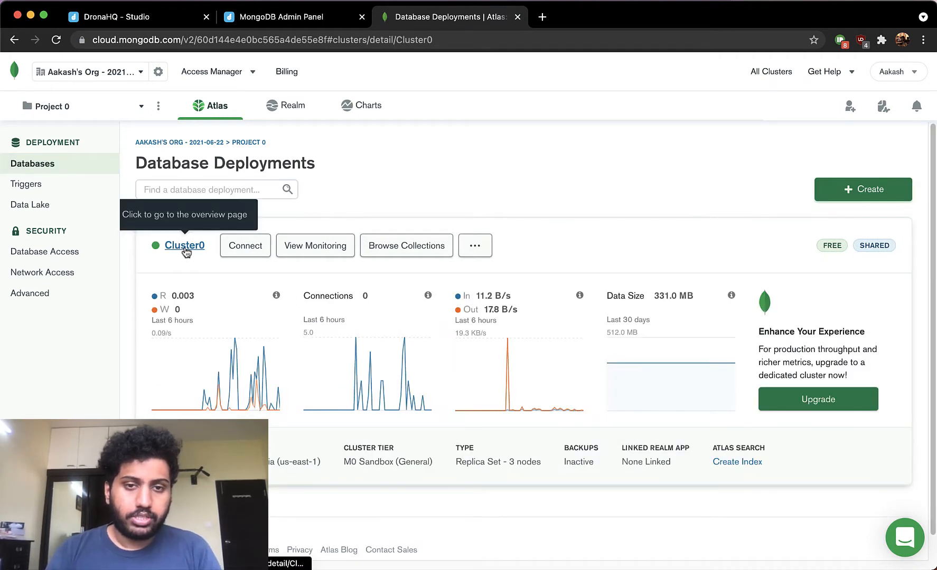
pyautogui.click(185, 246)
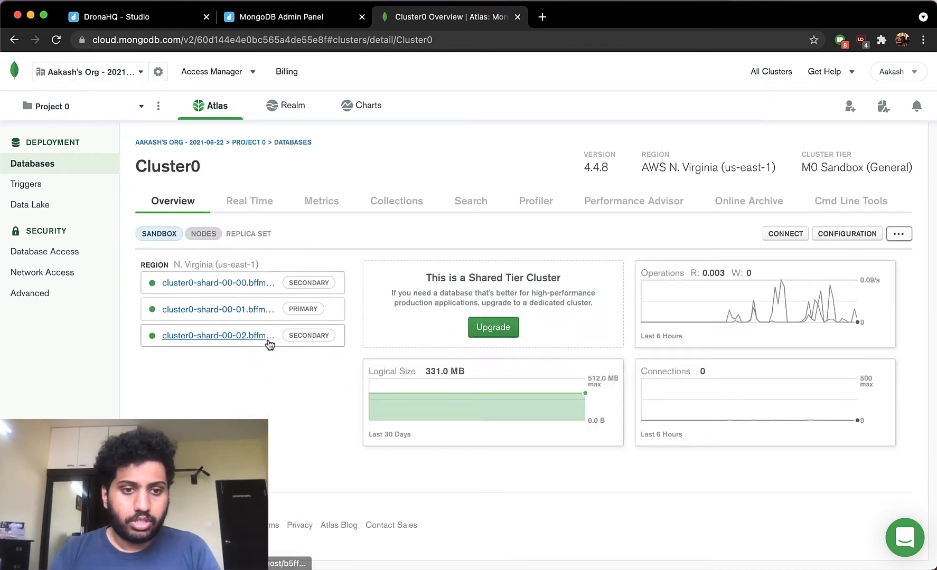
pyautogui.click(404, 207)
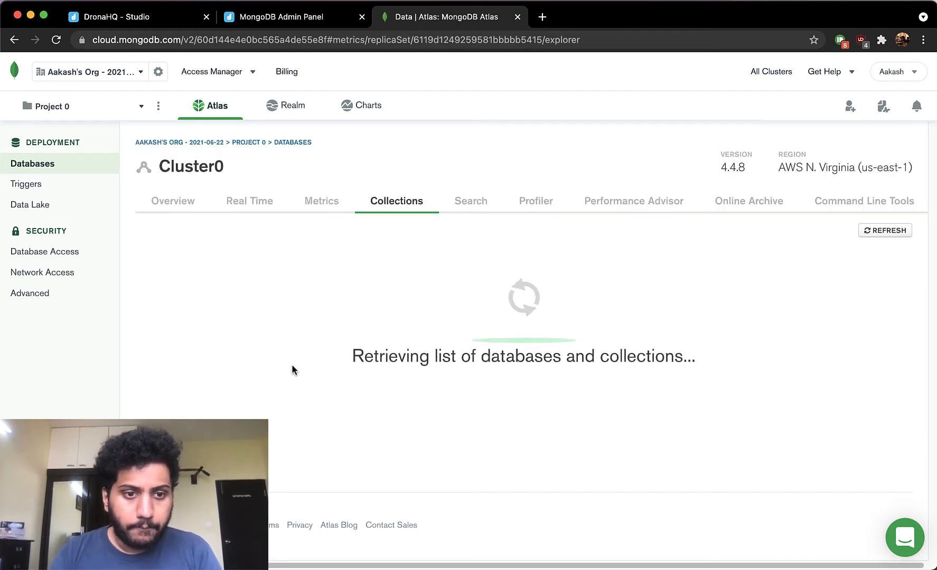
pyautogui.scroll(-1, 185, 412)
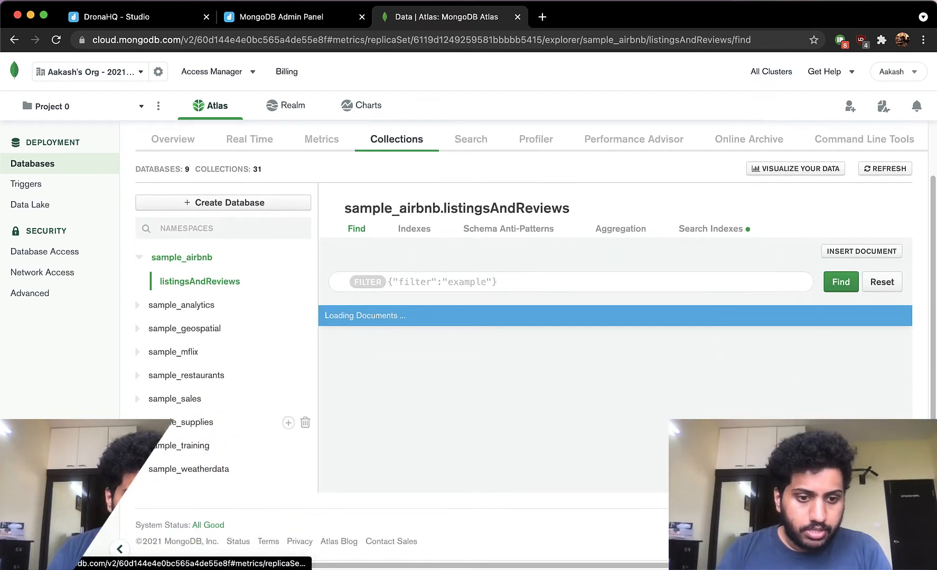
pyautogui.click(140, 423)
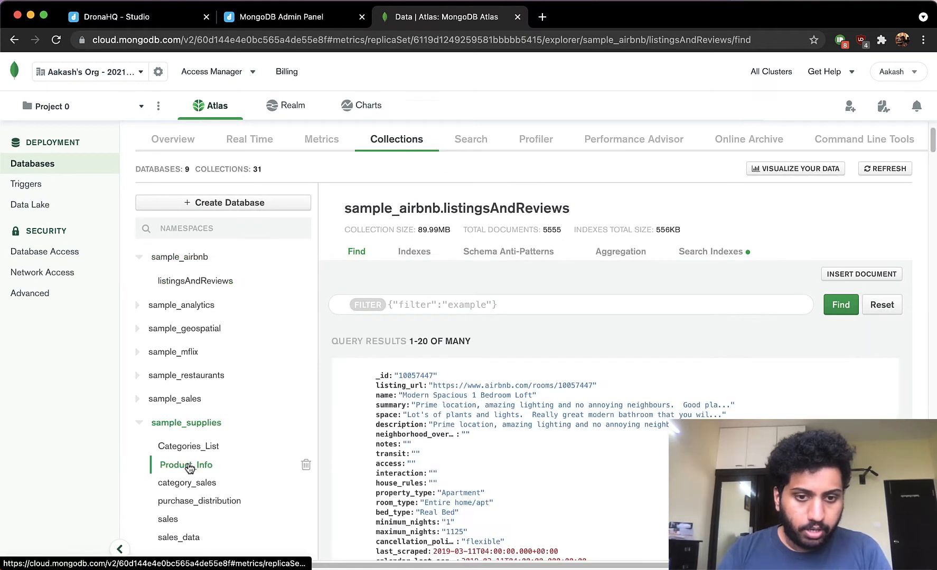
pyautogui.click(188, 464)
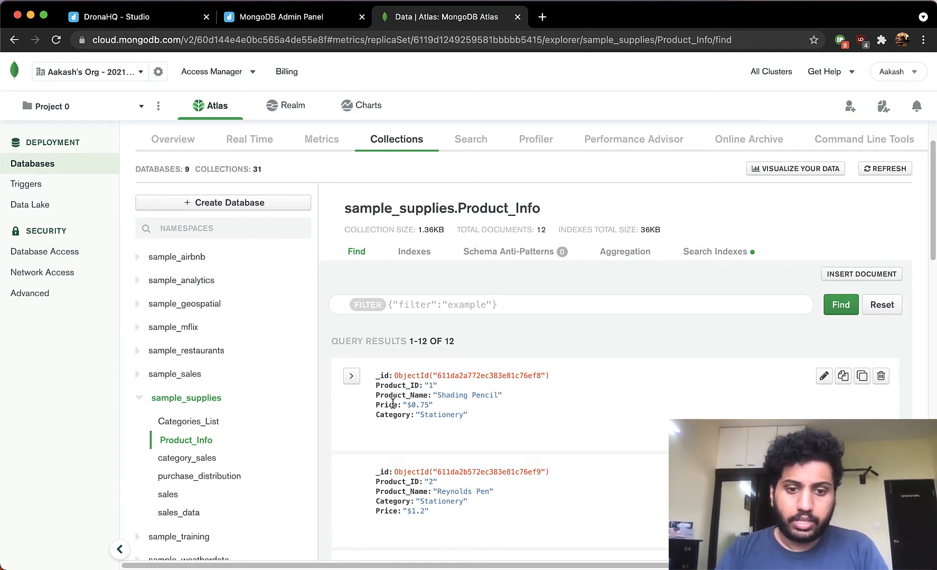
pyautogui.moveTo(377, 386); pyautogui.dragTo(424, 416)
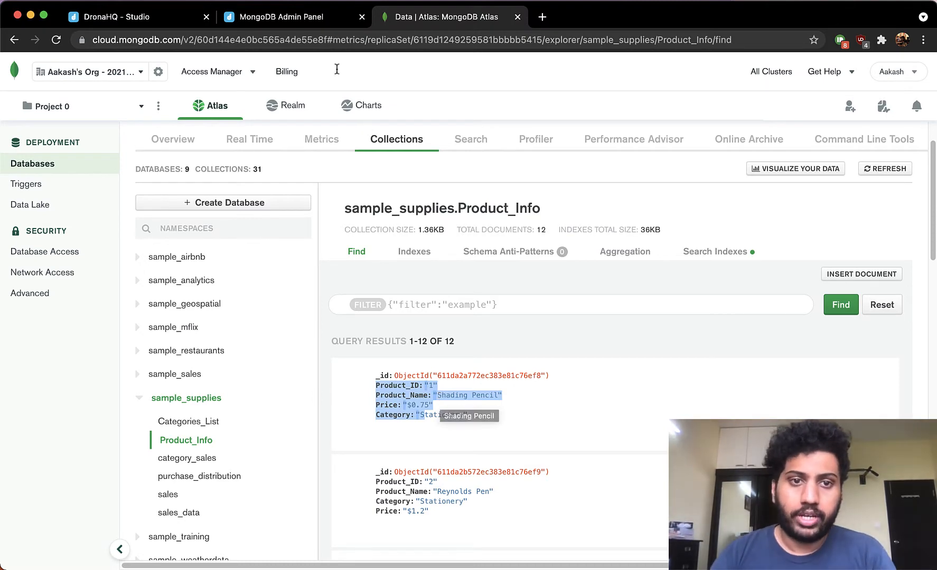
# - Add the Product_ID key with an empty {{}} variable placeholder to the Insert document
pyautogui.click(315, 22)
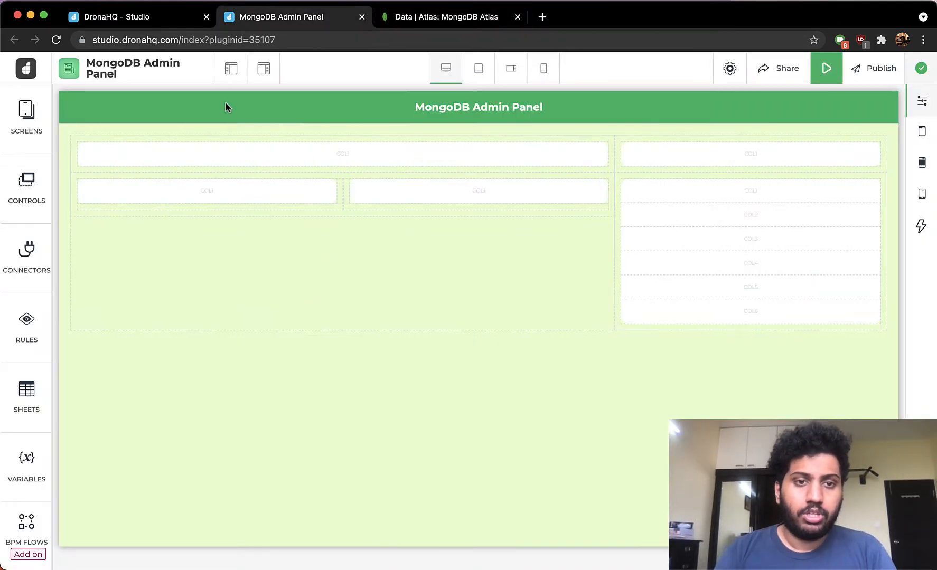
pyautogui.click(141, 21)
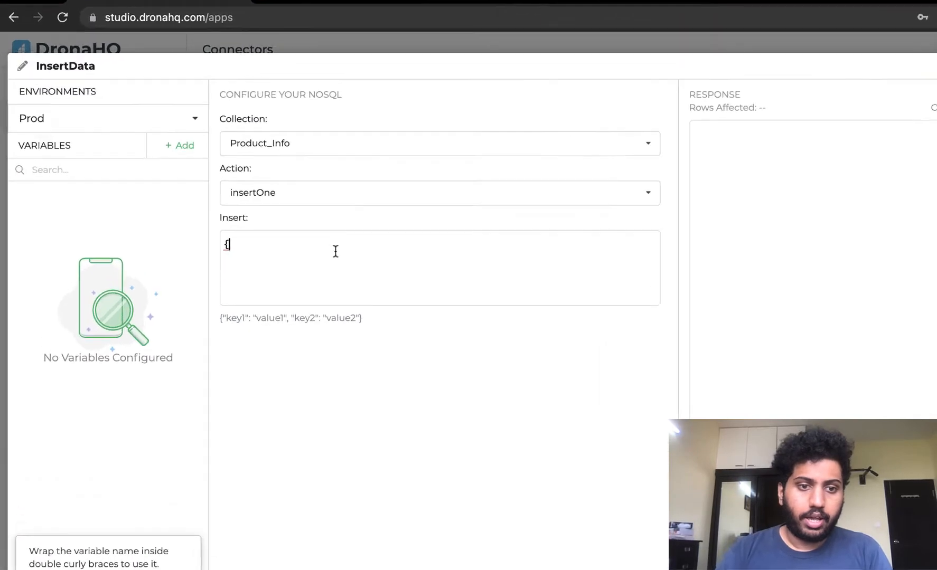
pyautogui.write('"')
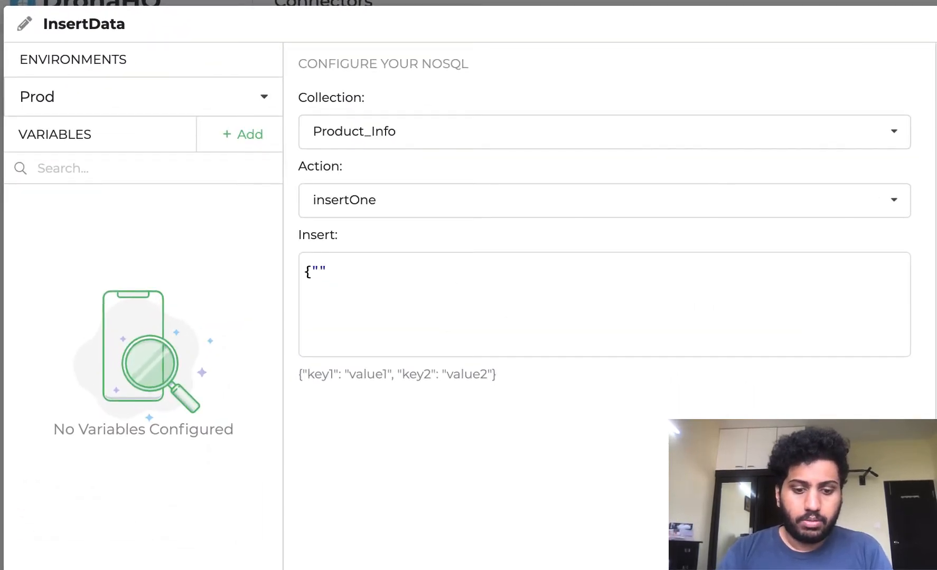
pyautogui.write('Prod')
pyautogui.press('Down')
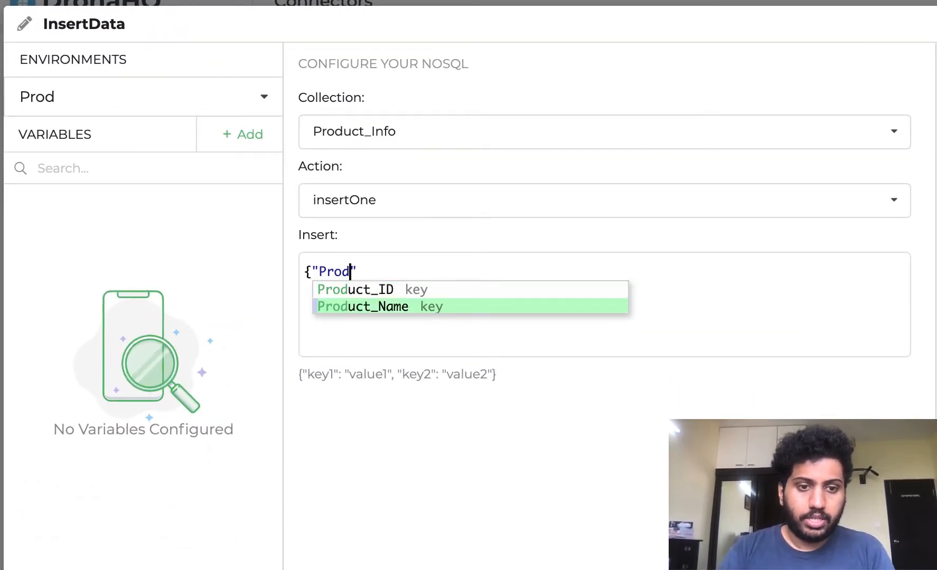
pyautogui.press('Up')
pyautogui.press('Return')
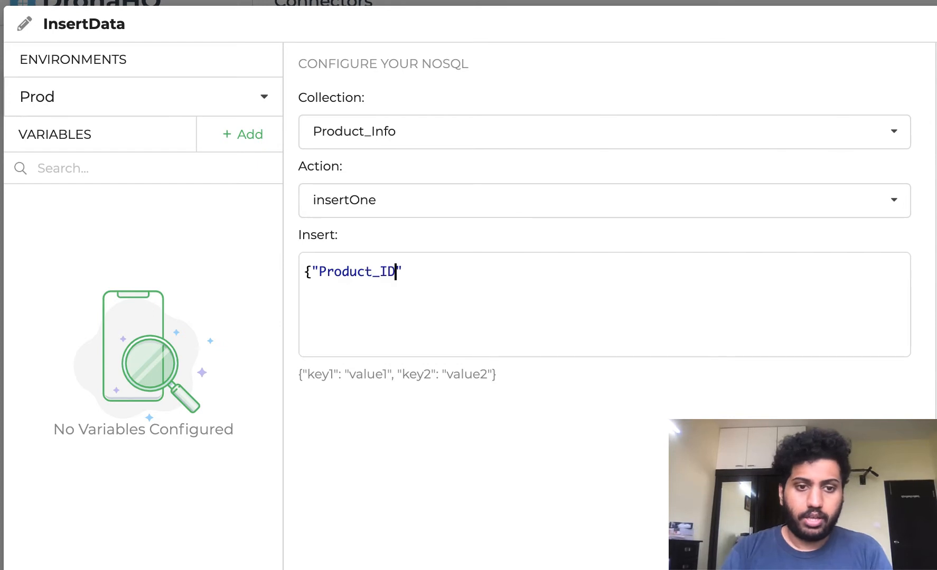
pyautogui.write(':')
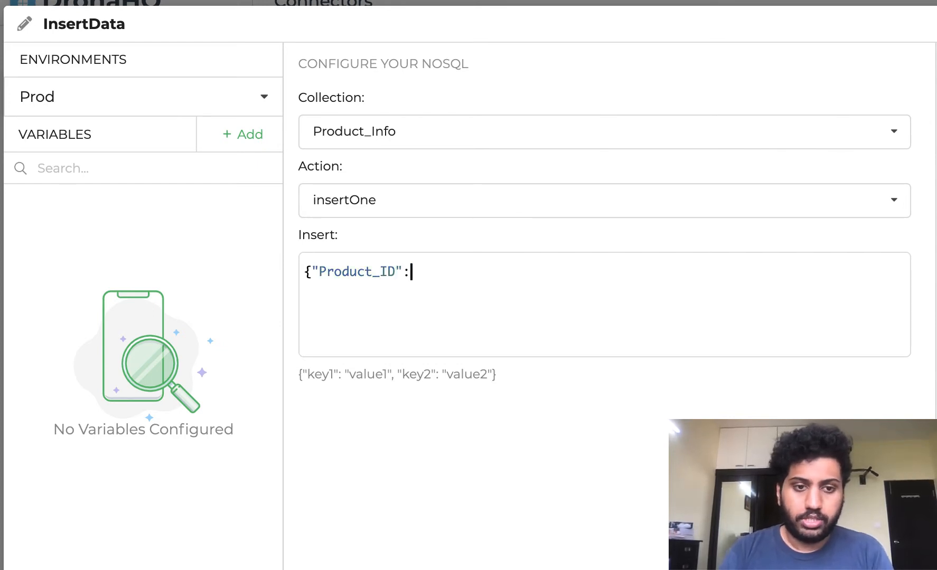
pyautogui.write(' {{}}')
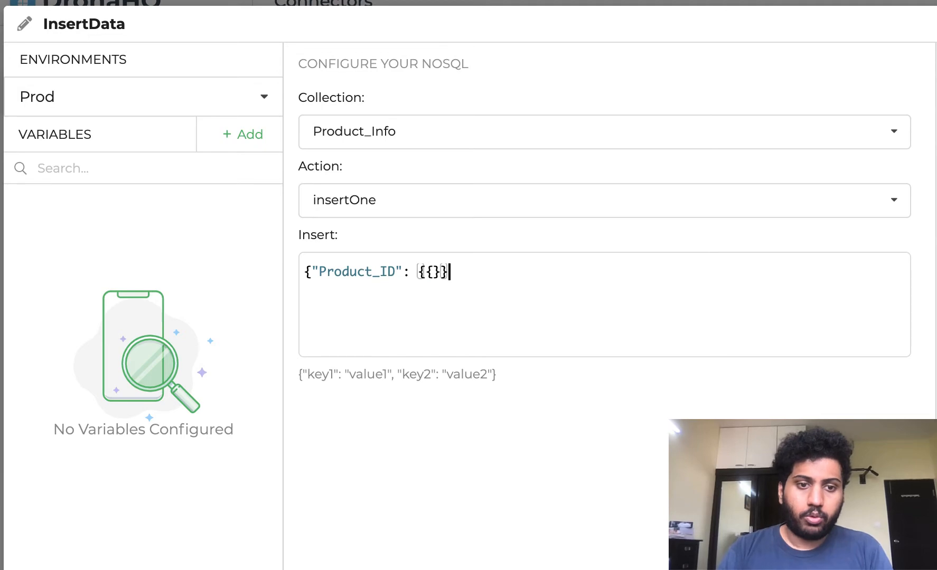
pyautogui.click(434, 272)
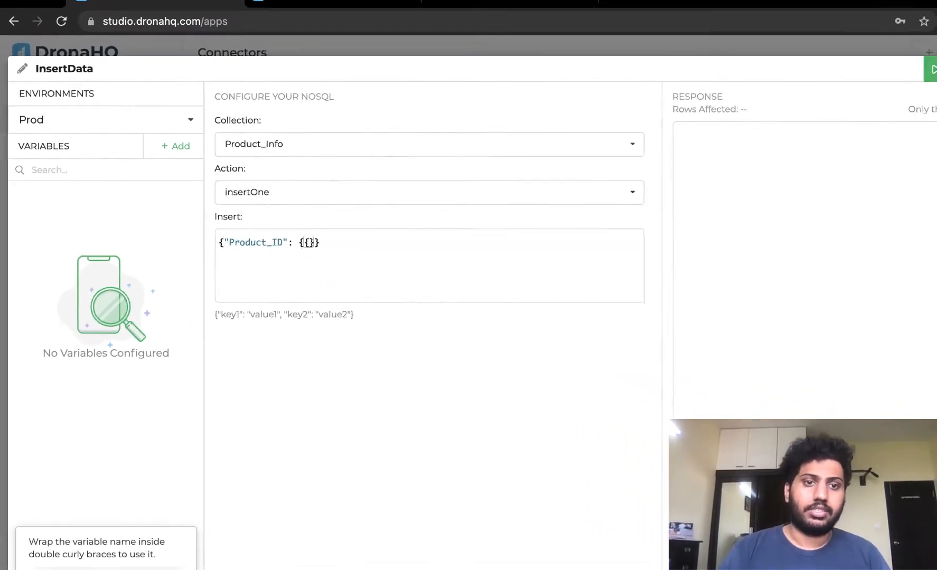
# - Add a query variable named pid with test value 13 and default value 0
pyautogui.click(254, 17)
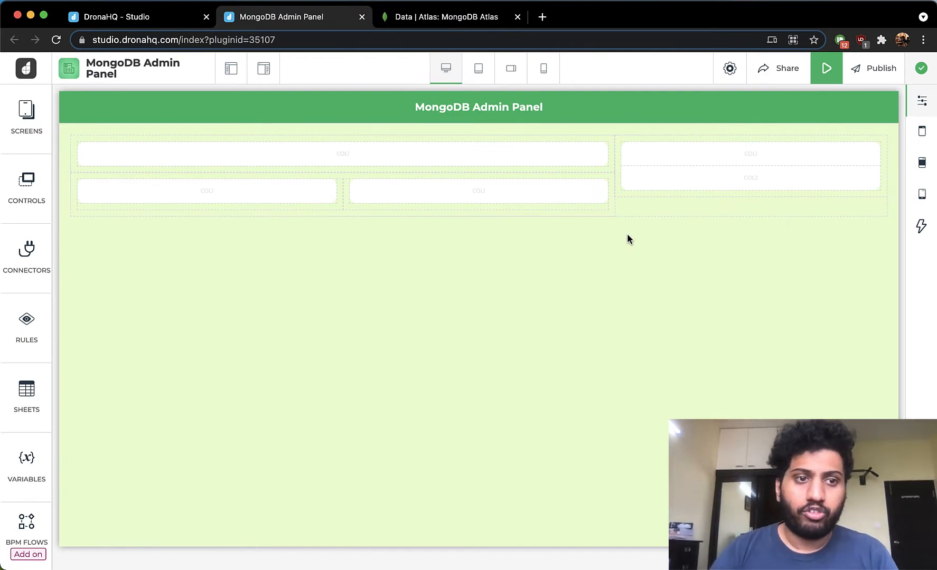
pyautogui.click(163, 17)
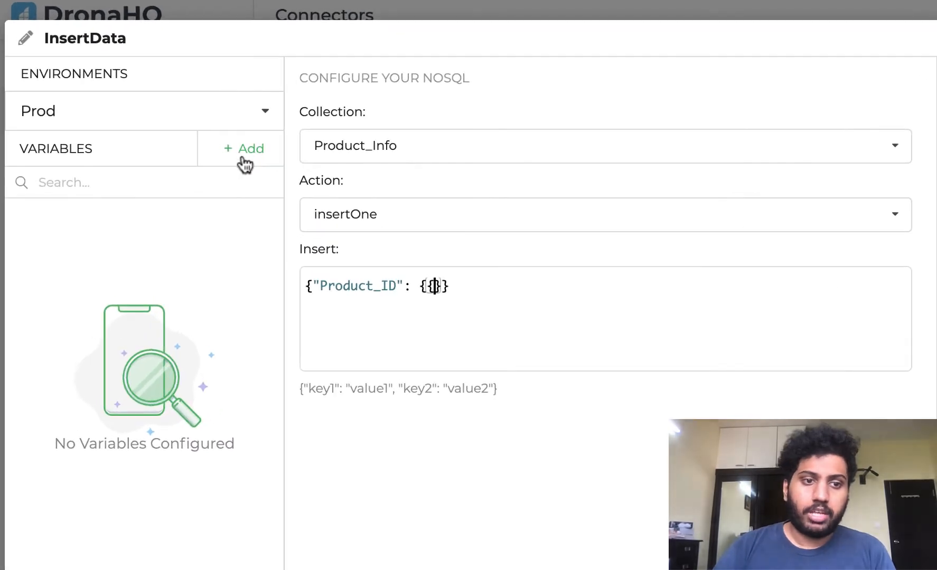
pyautogui.click(206, 150)
pyautogui.click(335, 149)
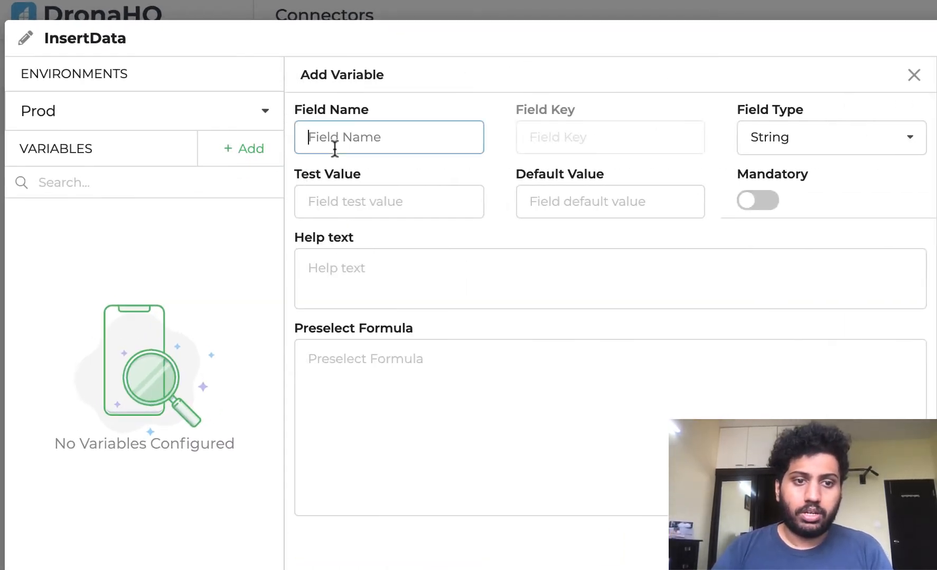
pyautogui.write('pid')
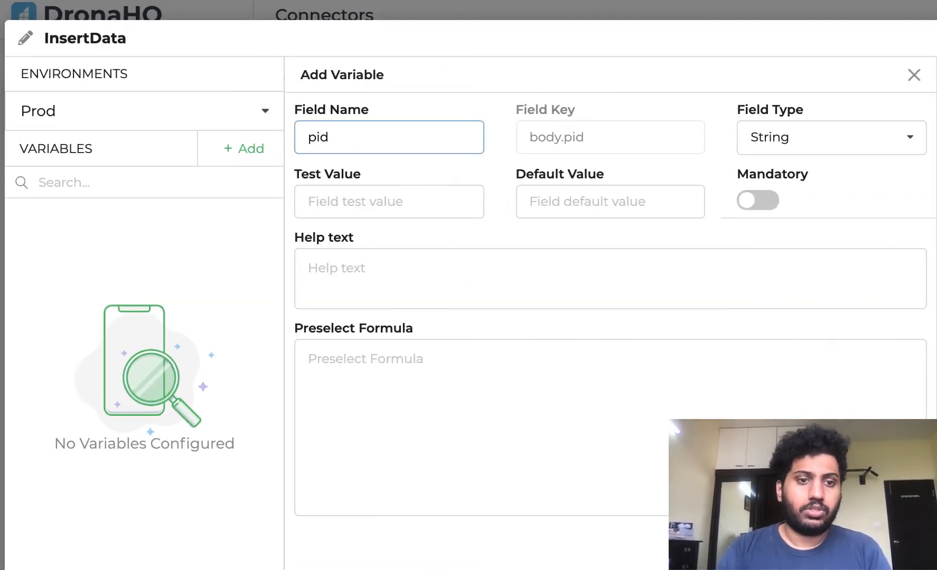
pyautogui.click(415, 207)
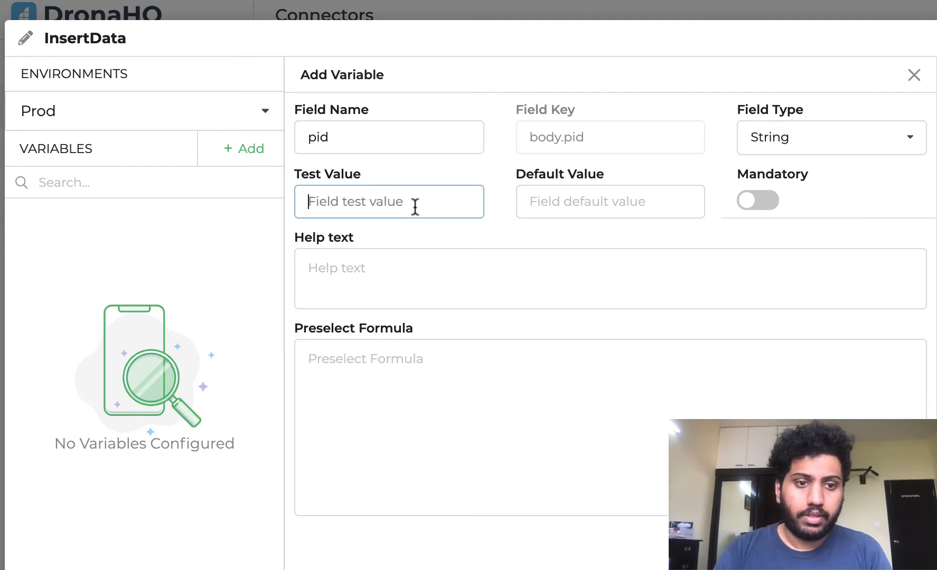
pyautogui.write('13')
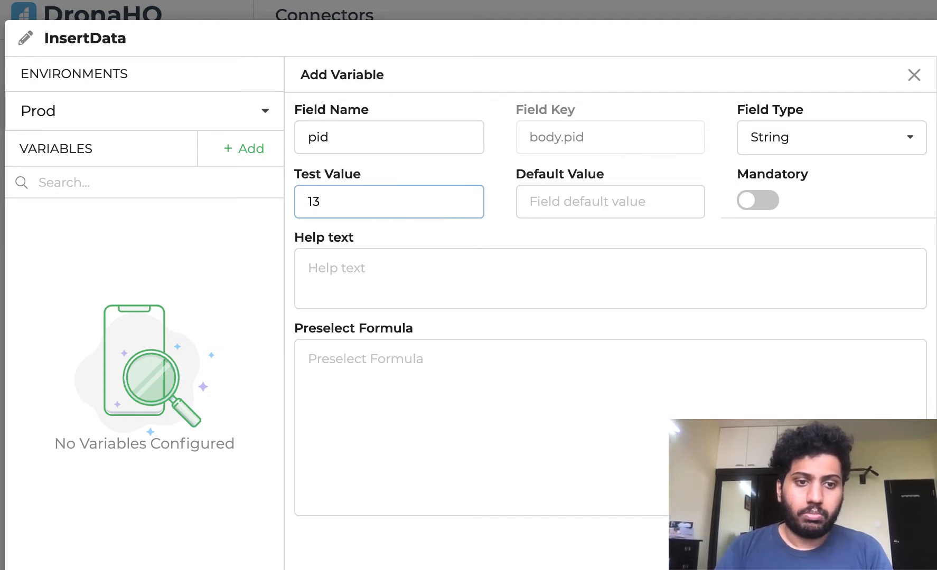
pyautogui.click(611, 200)
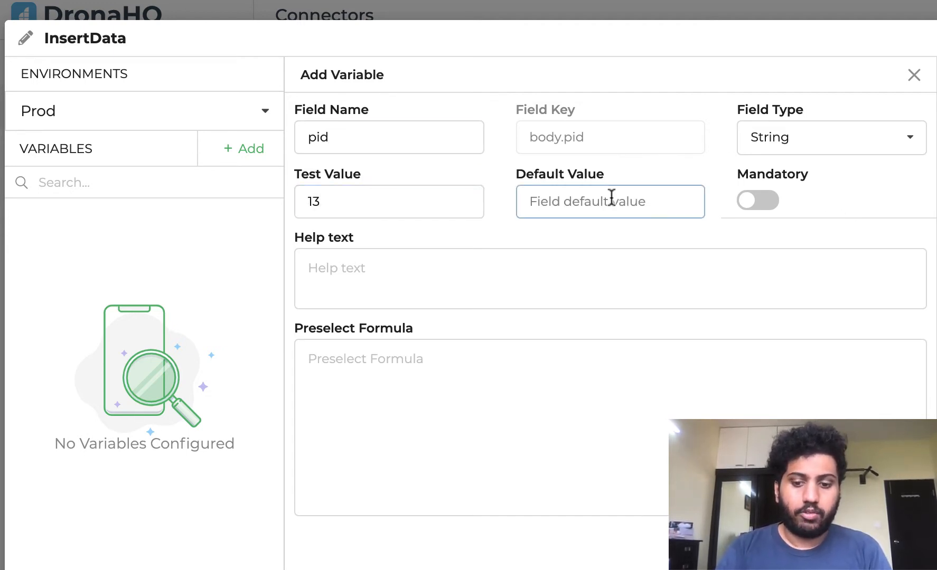
pyautogui.write('0')
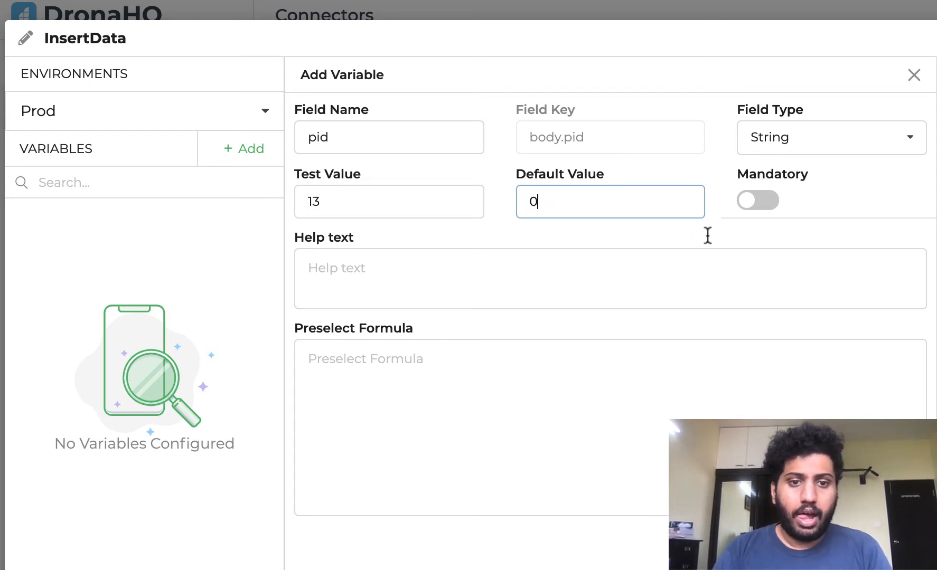
pyautogui.click(868, 545)
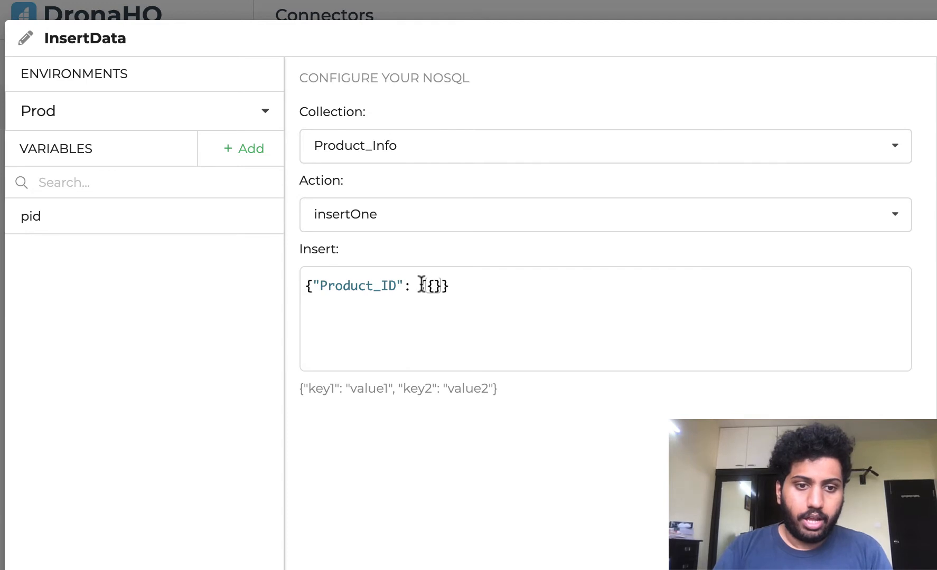
# - Replace the Product_ID placeholder with the quoted variable "{{pid}}" and close the Insert document's brace
pyautogui.click(462, 283)
pyautogui.press('BackSpace')
pyautogui.press('BackSpace')
pyautogui.press('BackSpace')
pyautogui.press('BackSpace')
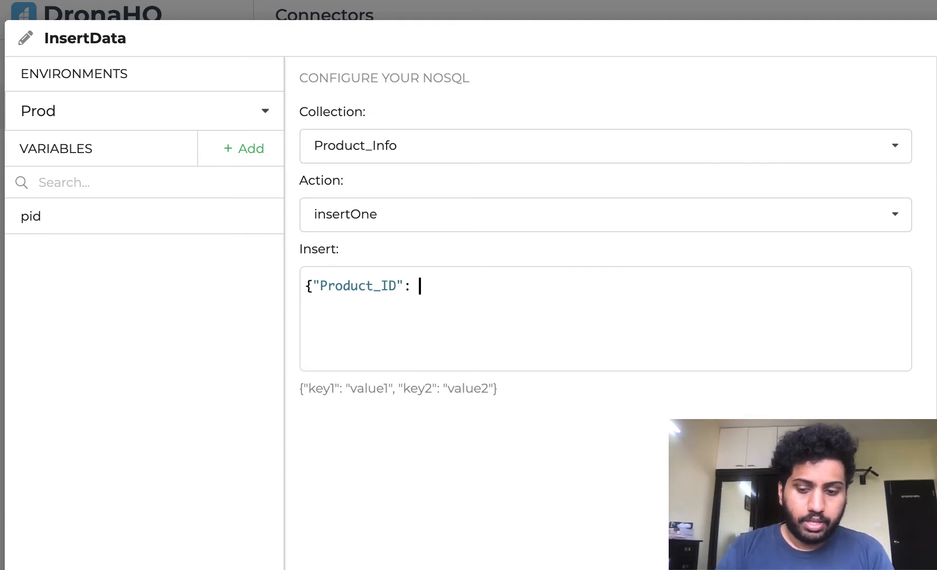
pyautogui.write('"{{}}')
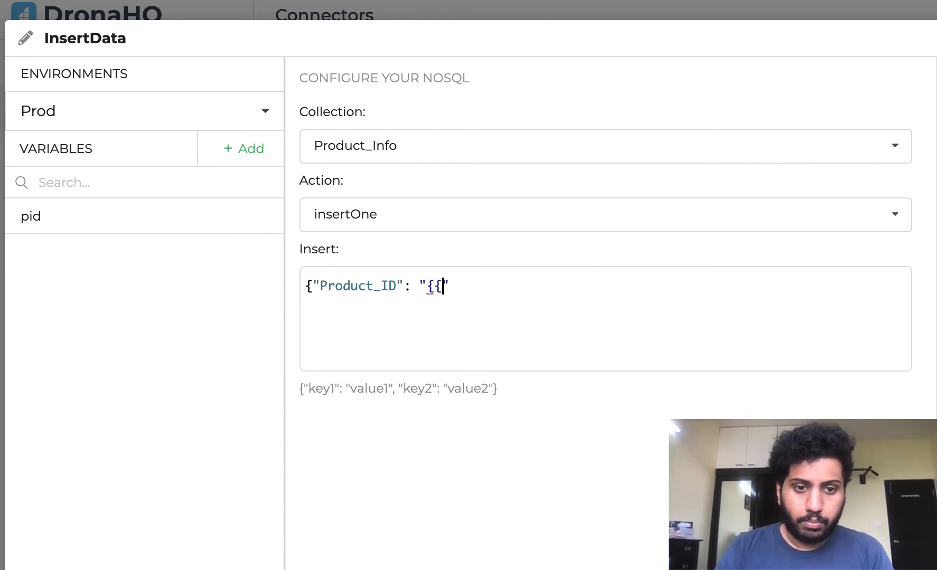
pyautogui.press('Left')
pyautogui.press('Left')
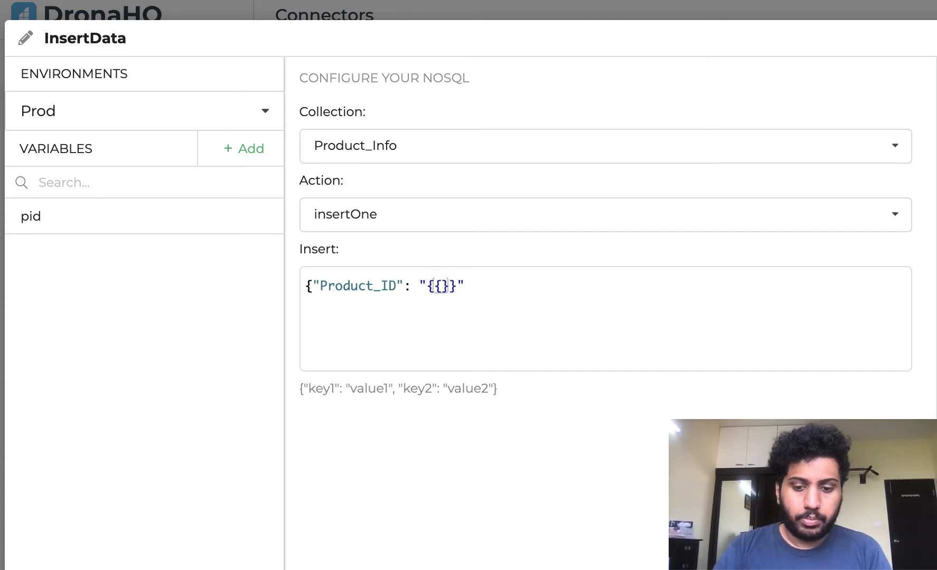
pyautogui.write('pid')
pyautogui.click(505, 286)
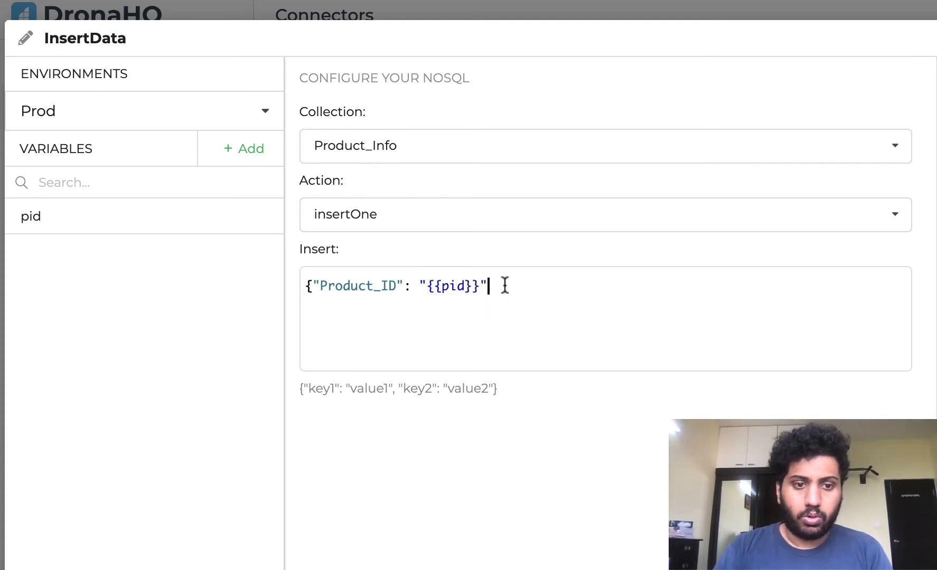
pyautogui.write('}')
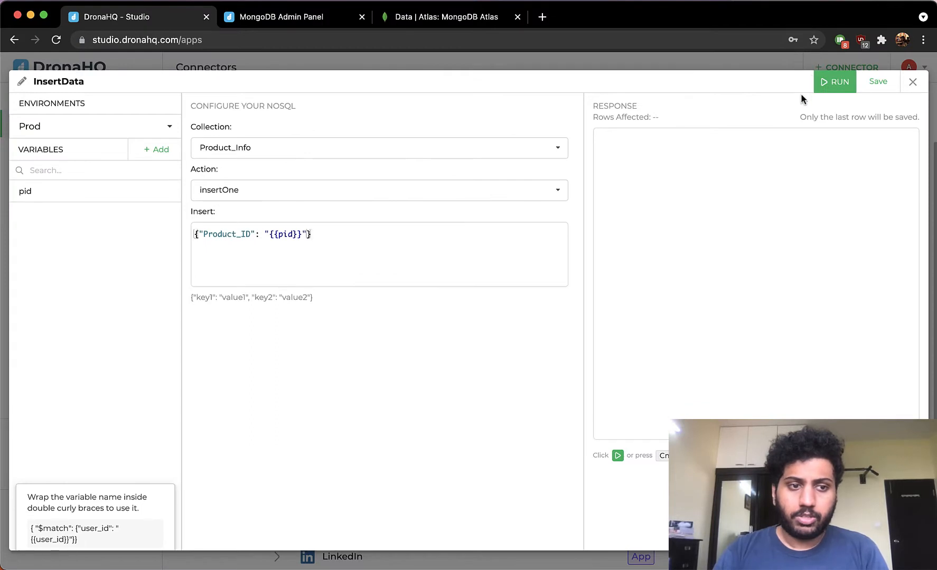
# - Run the InsertData query, then refresh the Atlas Product_Info collection to find the newly inserted document
pyautogui.click(830, 86)
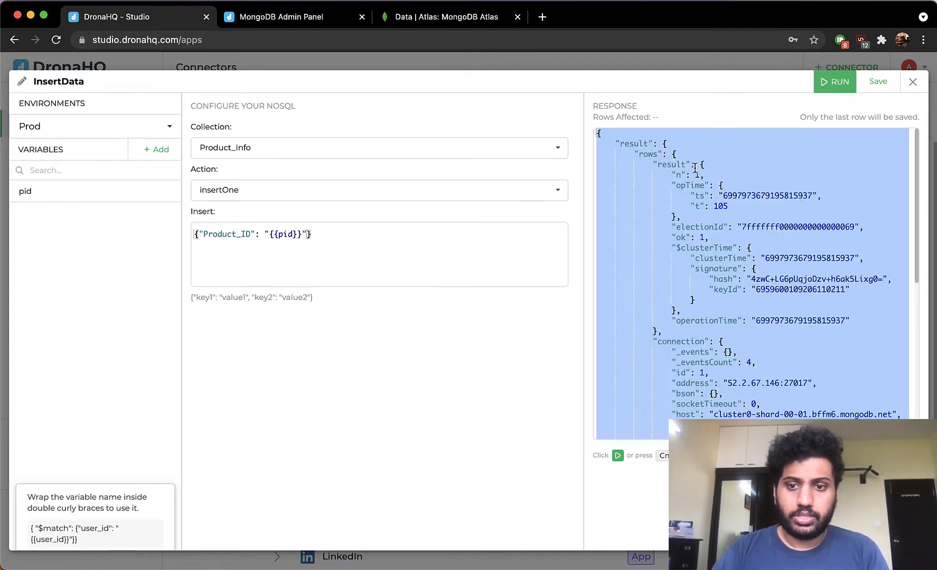
pyautogui.click(431, 19)
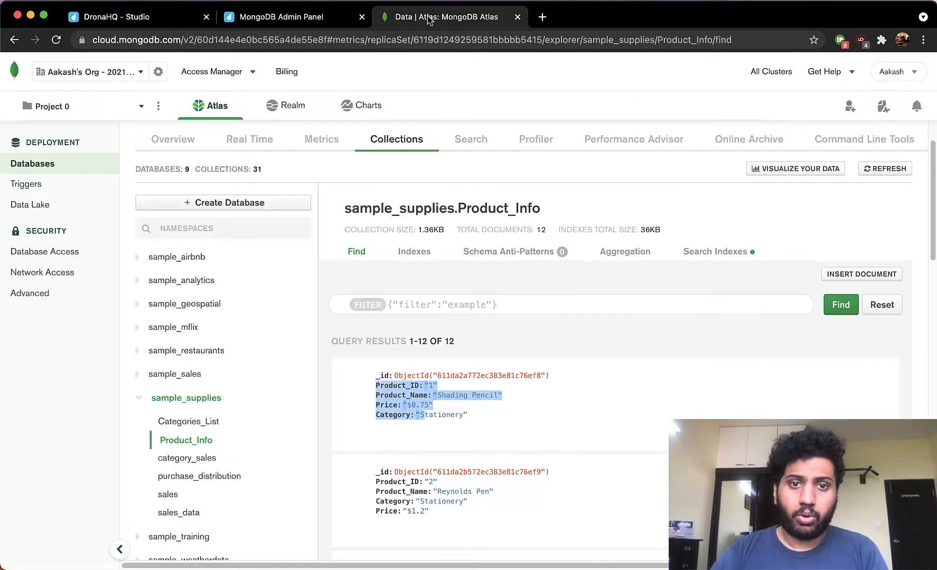
pyautogui.click(886, 169)
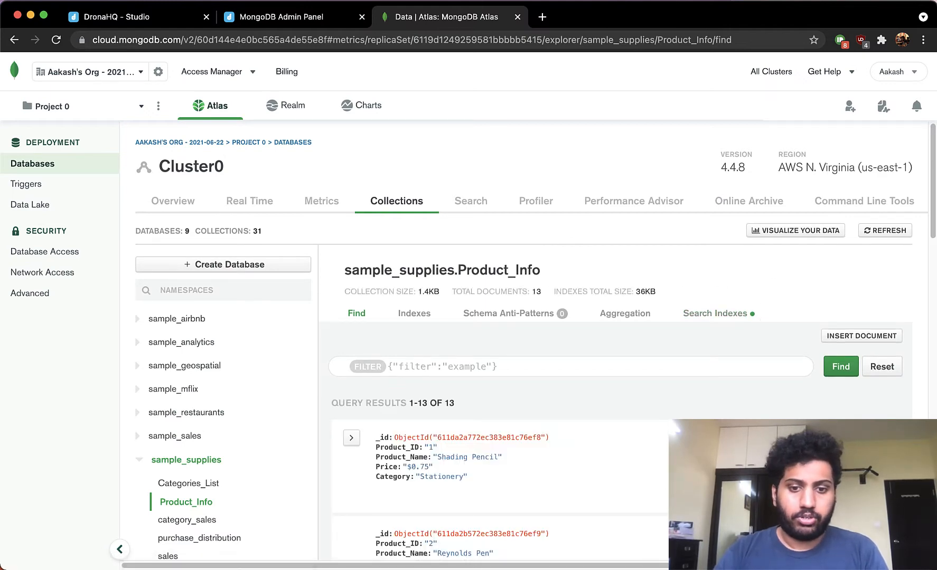
pyautogui.scroll(-10, 415, 401)
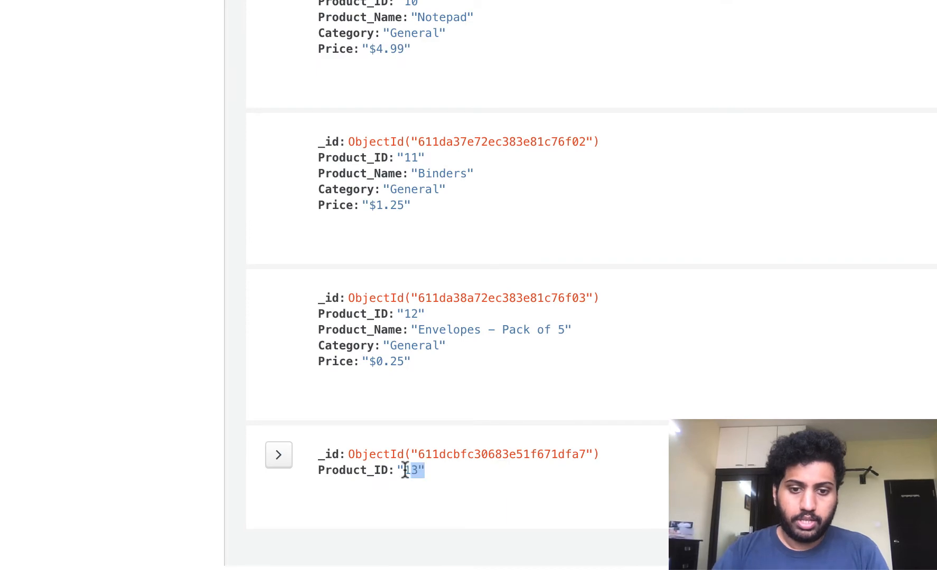
pyautogui.moveTo(405, 470); pyautogui.dragTo(340, 455)
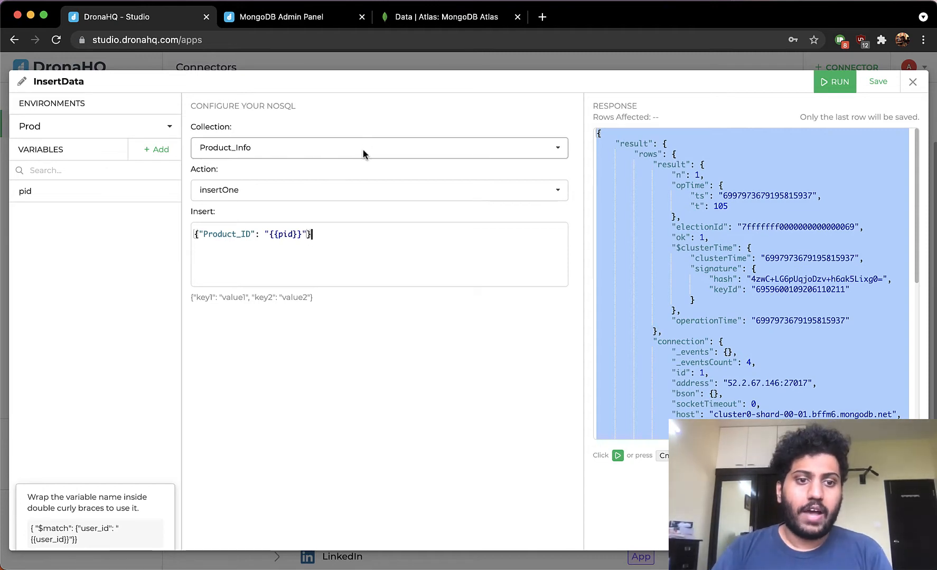
# - Browse the available query actions and close the InsertData query editor
pyautogui.click(337, 195)
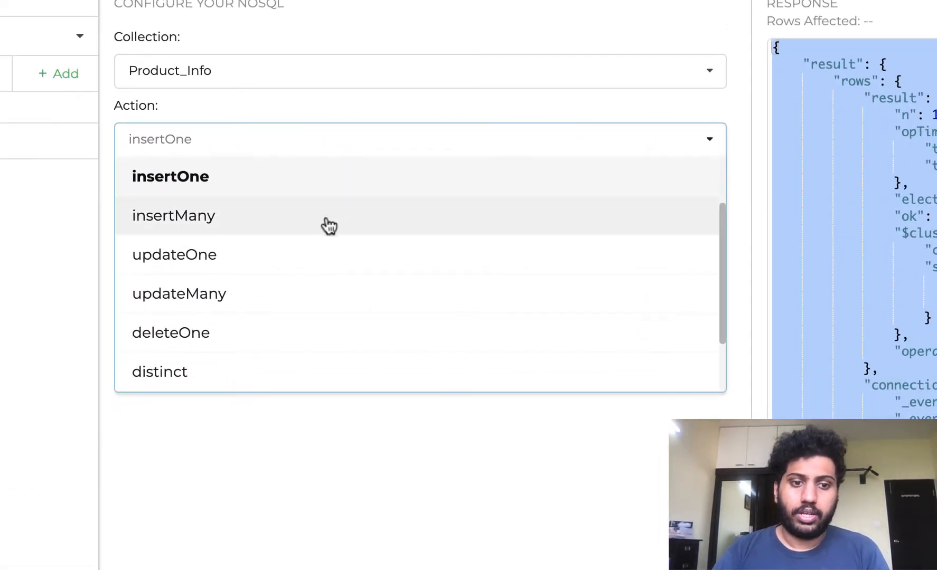
pyautogui.scroll(1, 292, 300)
pyautogui.scroll(1, 292, 300)
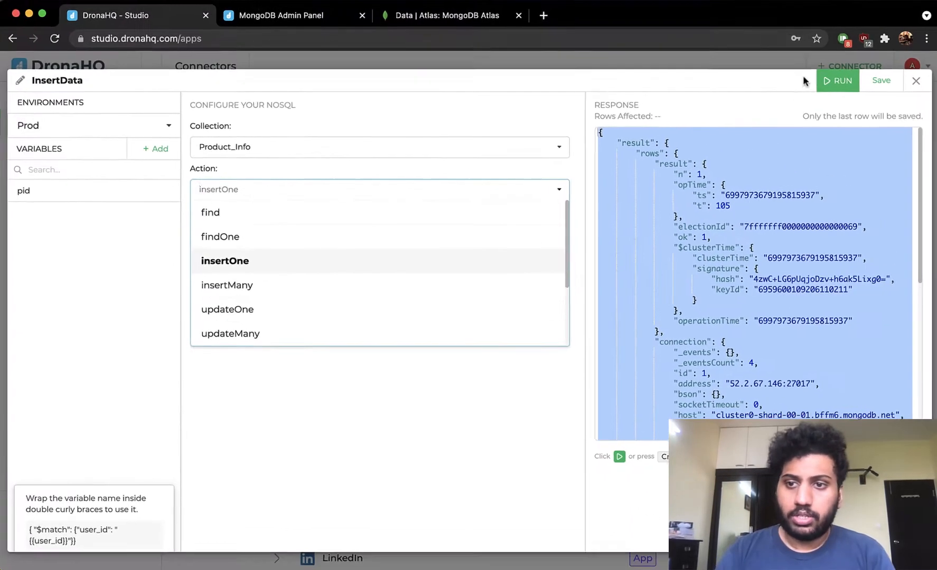
pyautogui.click(907, 88)
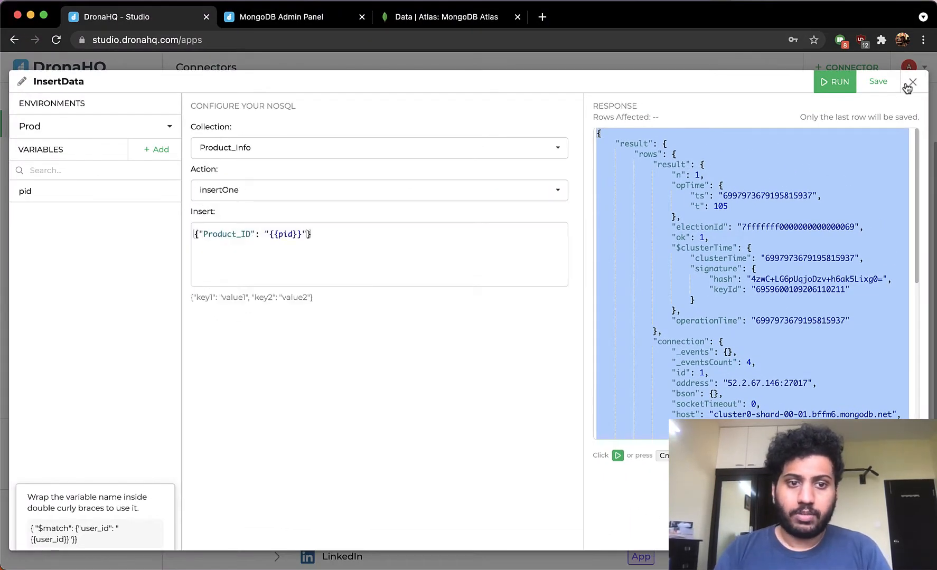
pyautogui.click(912, 83)
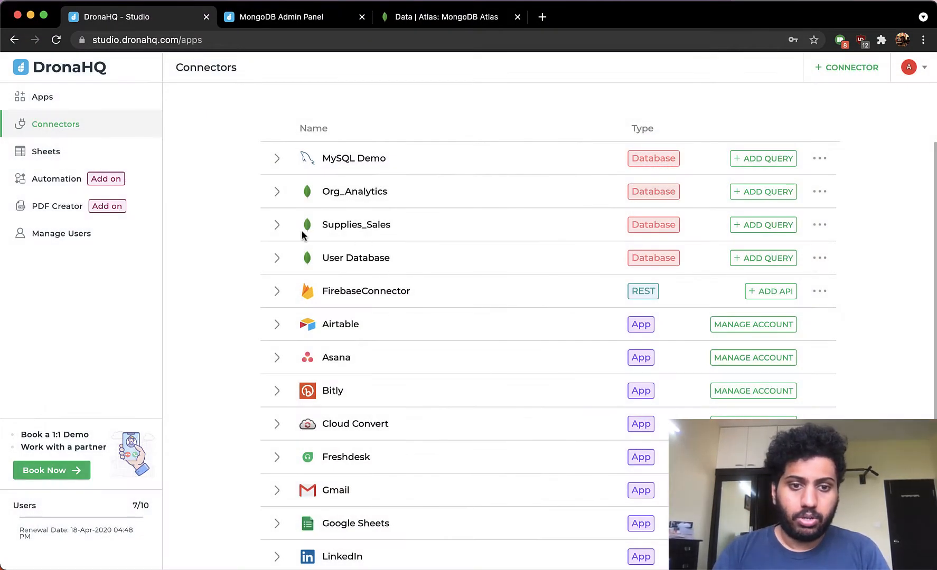
# - In the MongoDB Admin Panel app, add a Charts control to the wide upper-left column
pyautogui.click(305, 24)
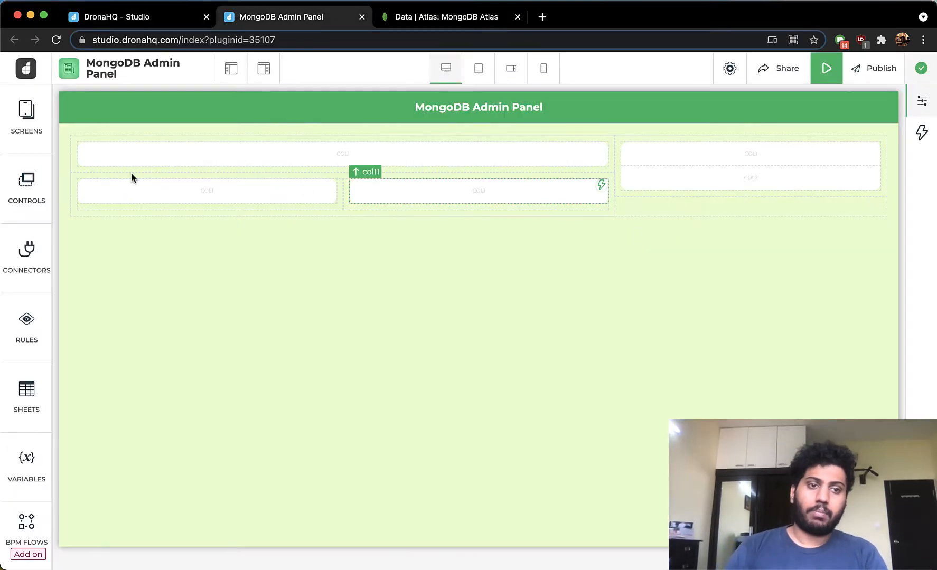
pyautogui.click(36, 191)
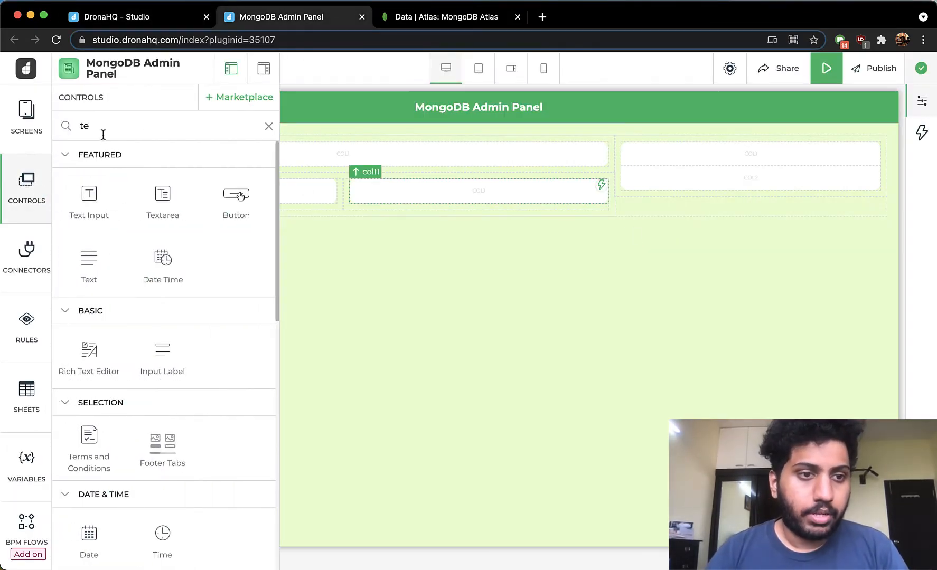
pyautogui.write('char')
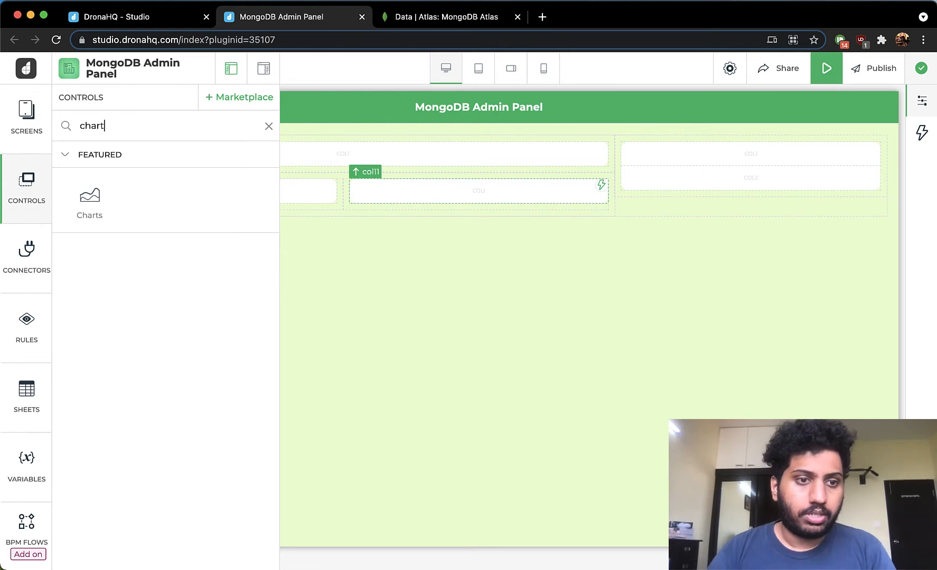
pyautogui.moveTo(89, 201); pyautogui.dragTo(236, 157)
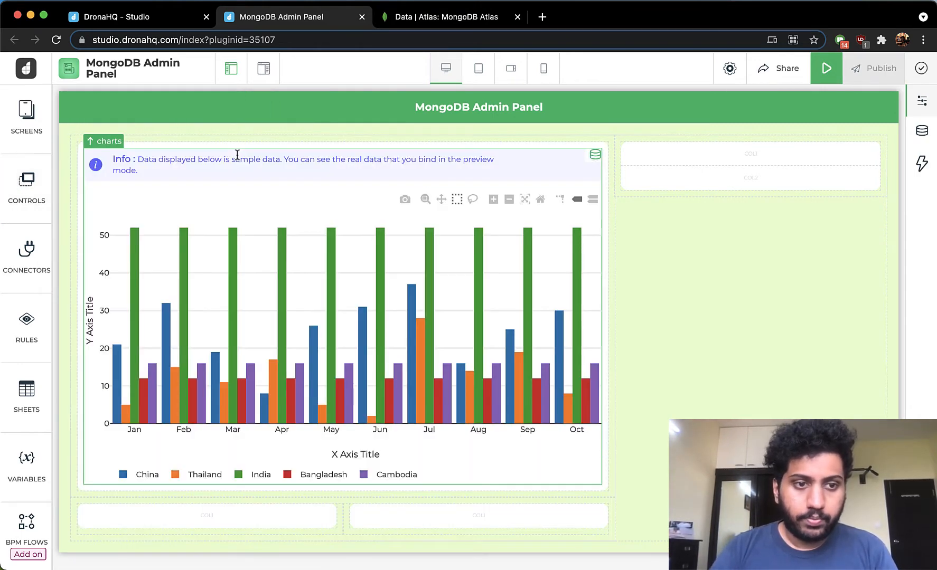
# - Try to bind the chart's data to a query from the Supplies_Sales connector
pyautogui.click(922, 131)
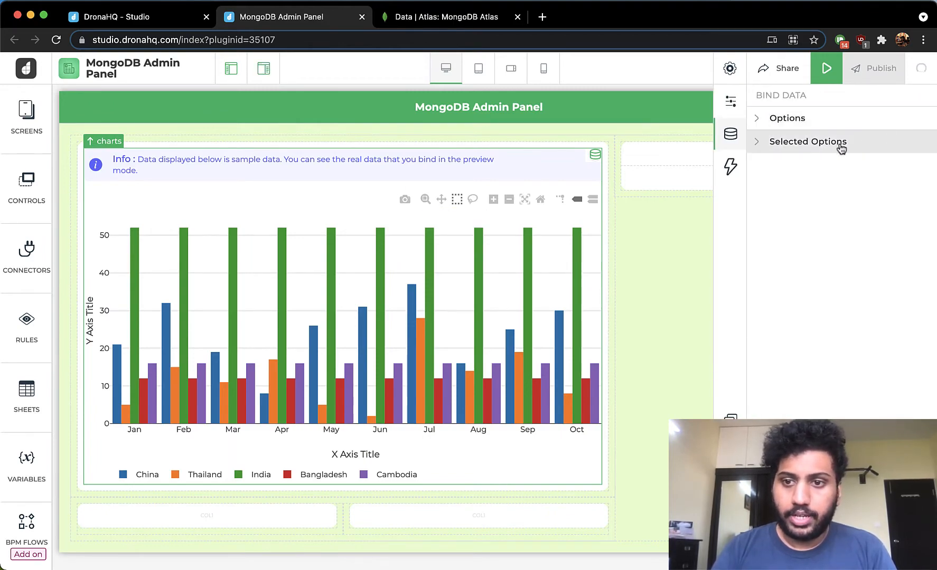
pyautogui.click(768, 125)
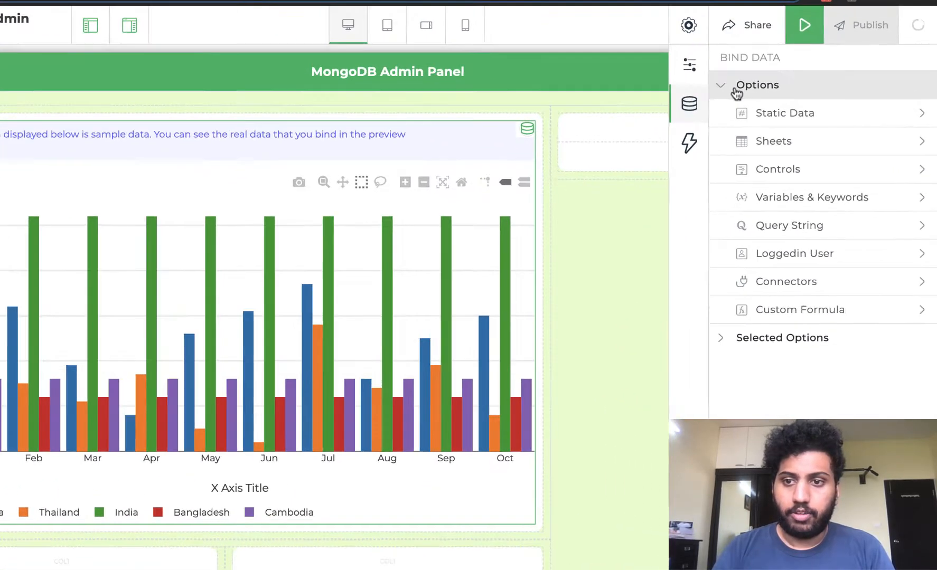
pyautogui.click(832, 276)
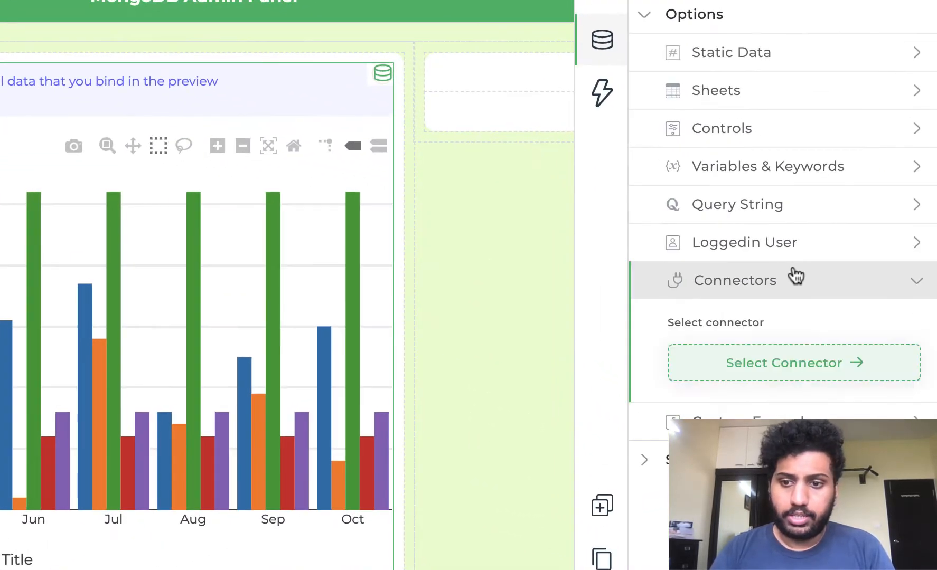
pyautogui.click(792, 365)
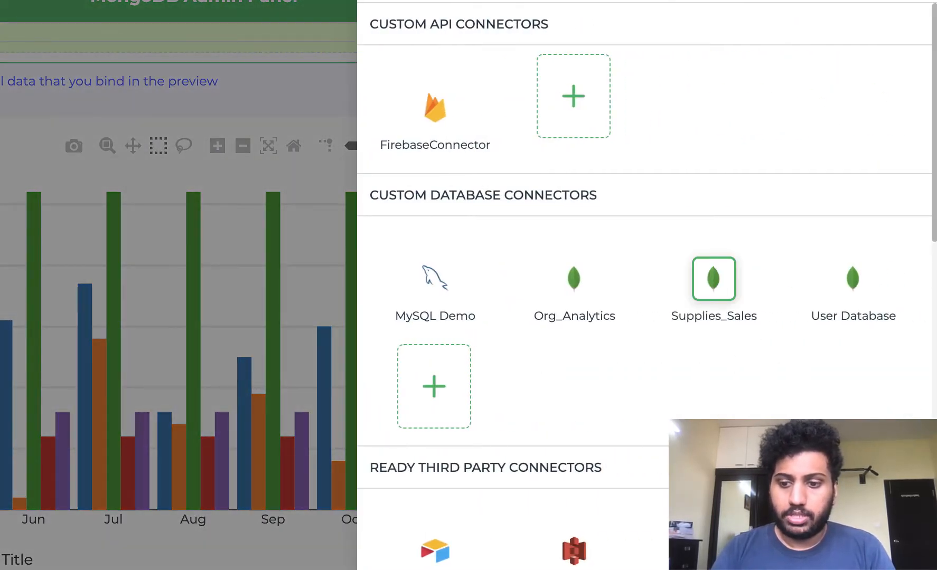
pyautogui.click(714, 279)
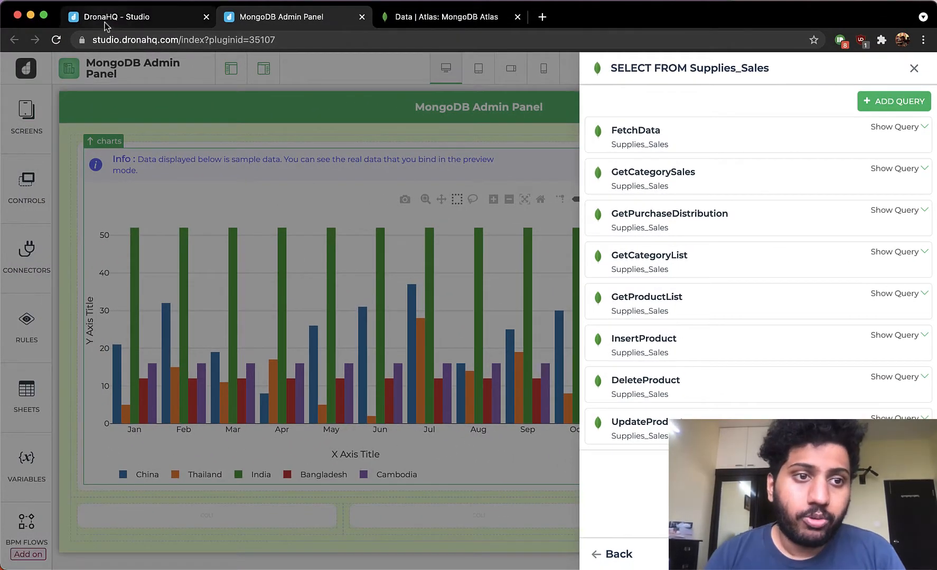
# - Check the queries under the Supplies_Sales connector in Studio, then close the connector query selection
pyautogui.click(105, 18)
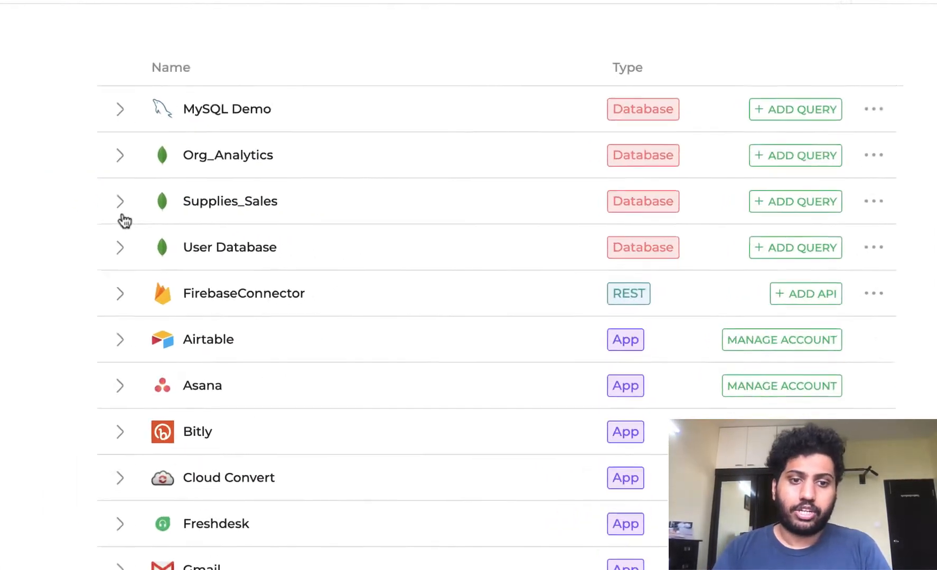
pyautogui.click(278, 226)
pyautogui.moveTo(126, 239)
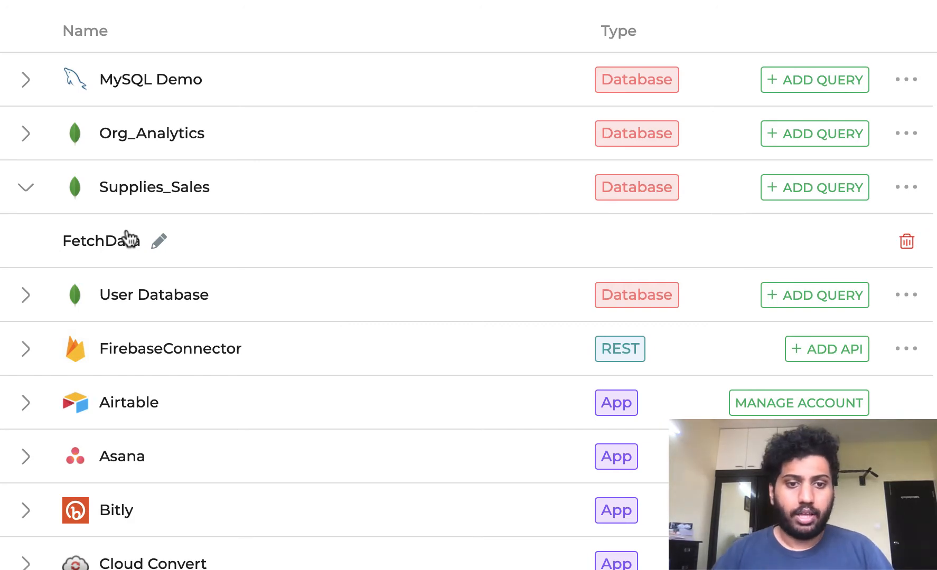
pyautogui.click(310, 22)
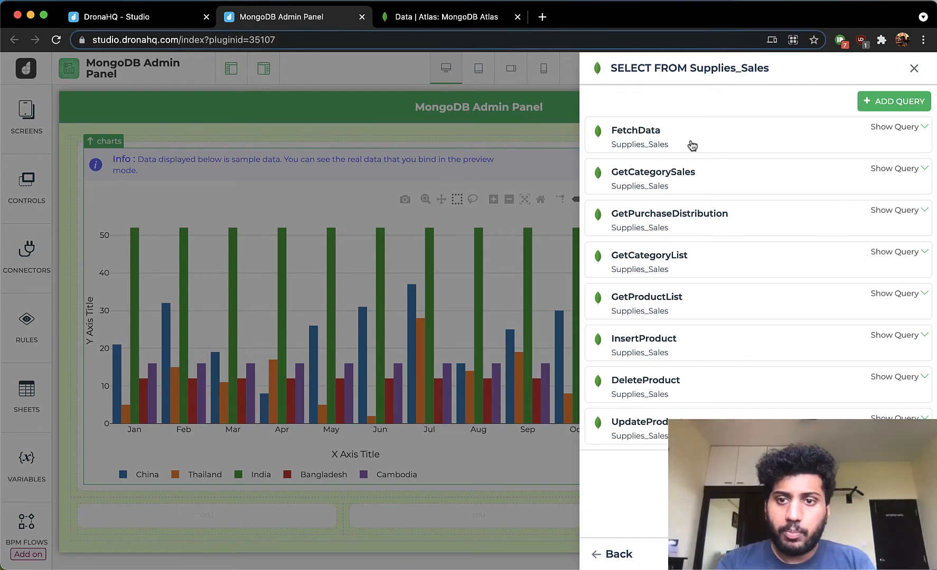
pyautogui.click(911, 67)
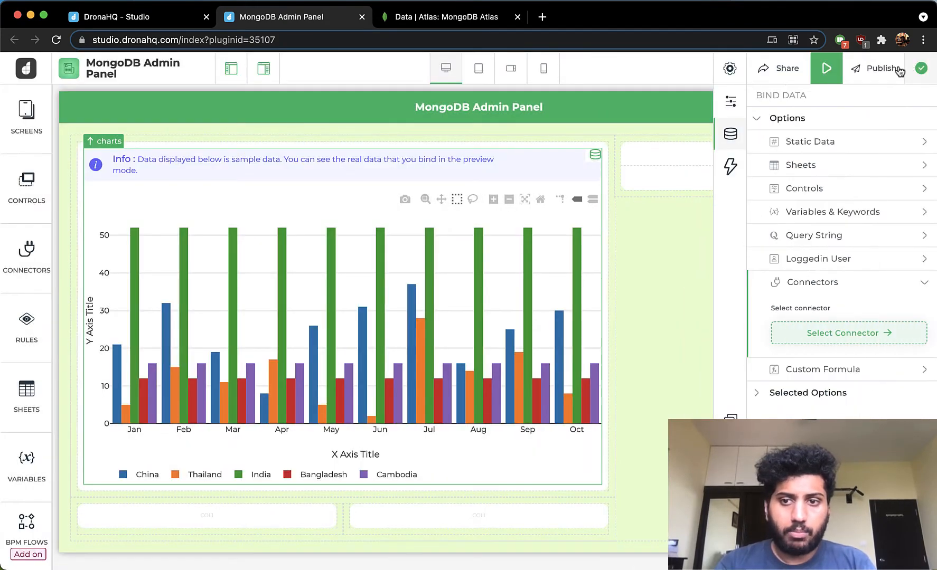
# - Add a second Charts control to the lower-left column of the screen
pyautogui.click(732, 132)
pyautogui.click(32, 213)
pyautogui.write('cha')
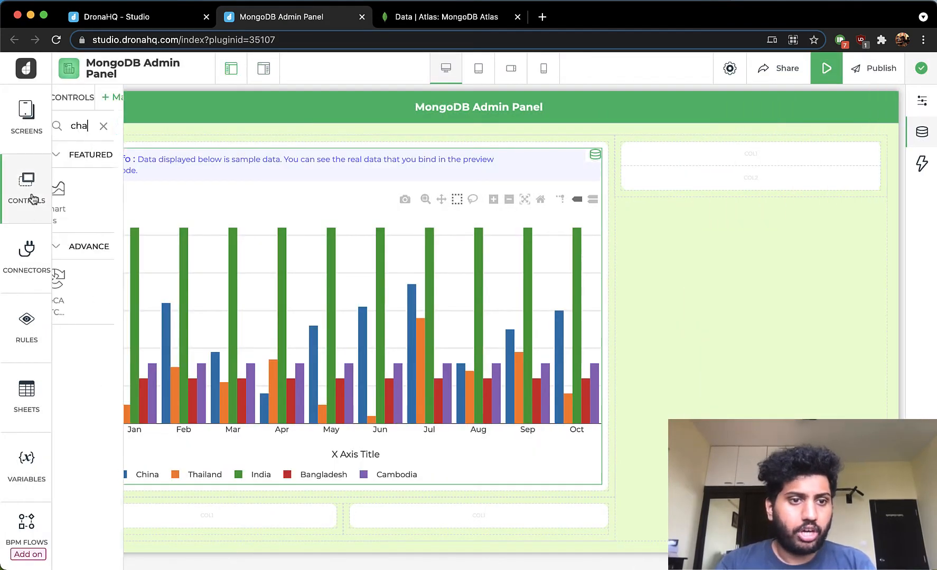
pyautogui.moveTo(174, 279); pyautogui.dragTo(269, 510)
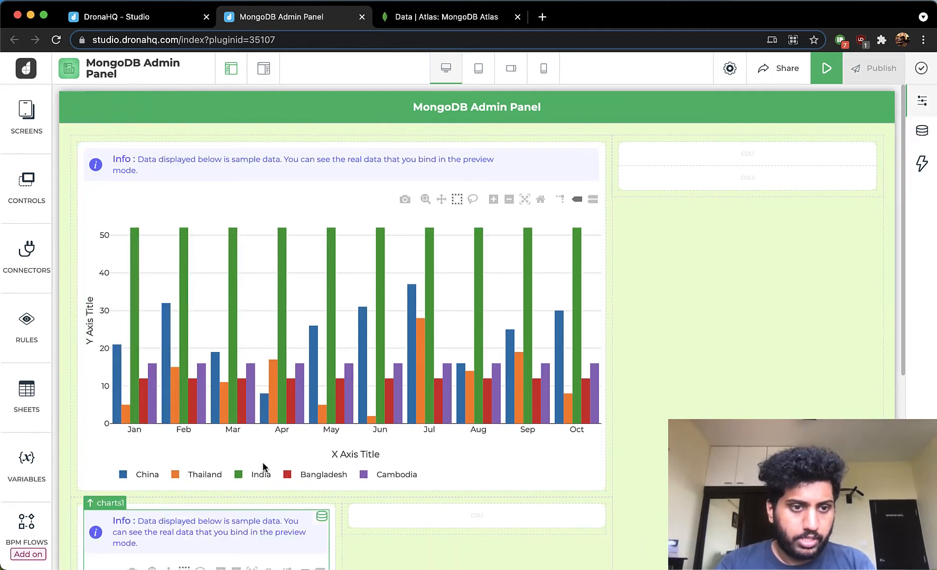
# - Add a third Charts control to the lower-right column
pyautogui.click(32, 182)
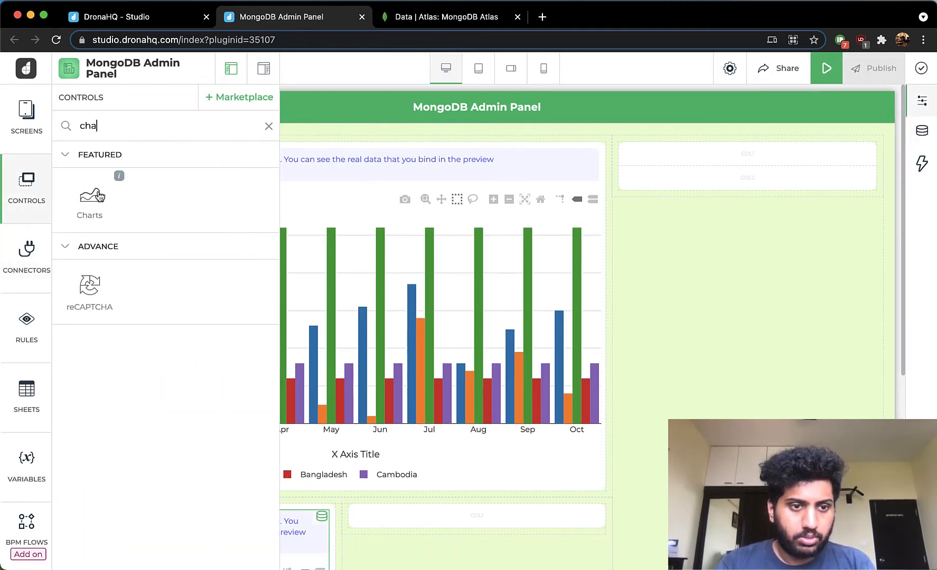
pyautogui.moveTo(98, 197); pyautogui.dragTo(399, 514)
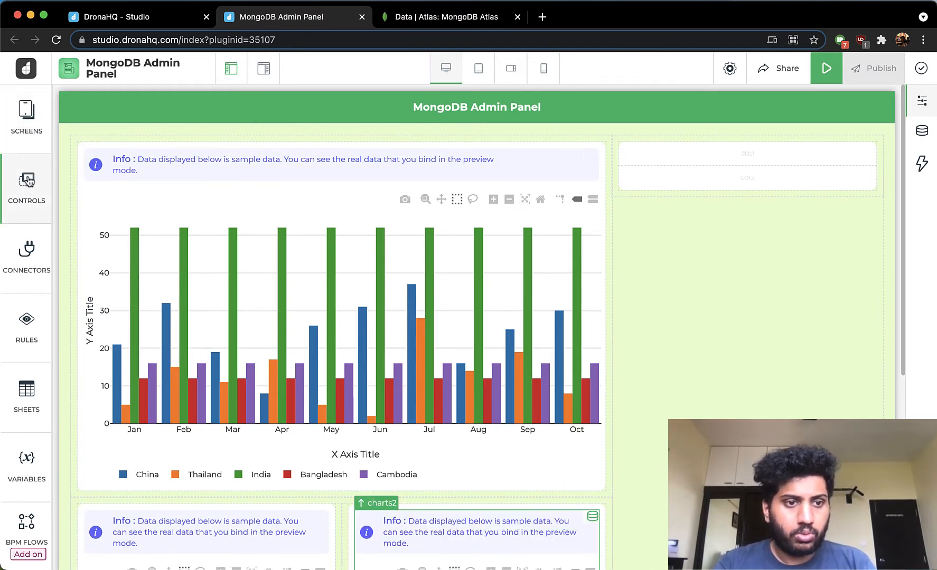
# - Add a Compact Card list control to the upper-right column
pyautogui.click(28, 181)
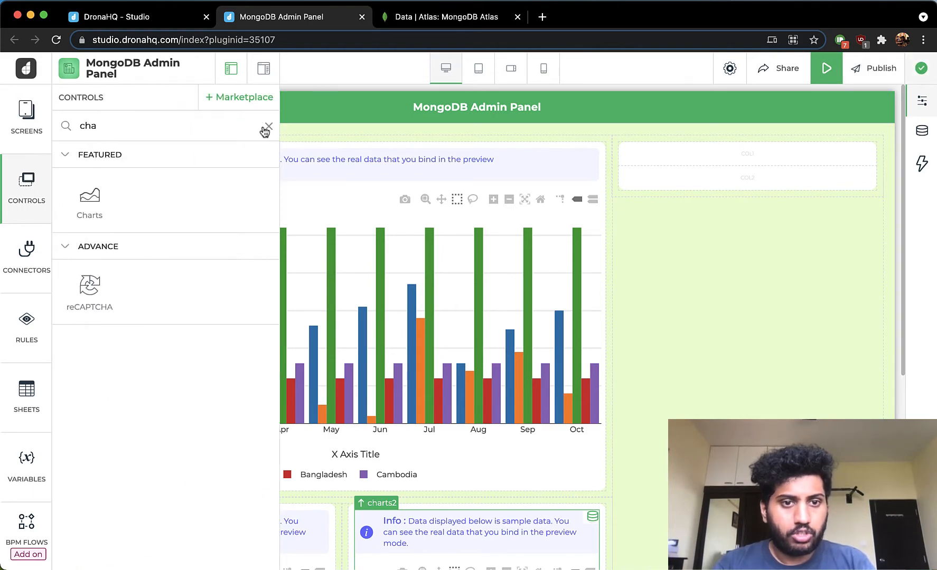
pyautogui.click(267, 128)
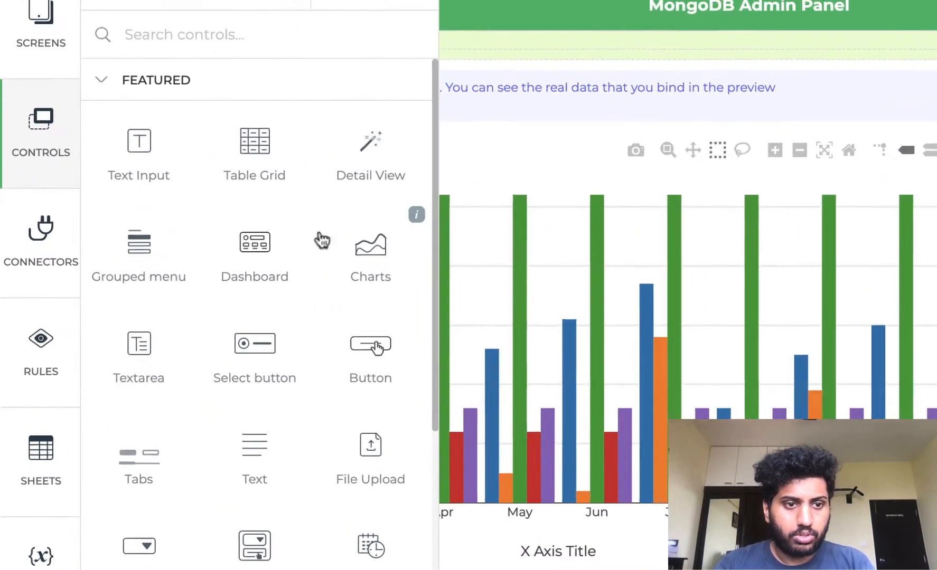
pyautogui.click(157, 77)
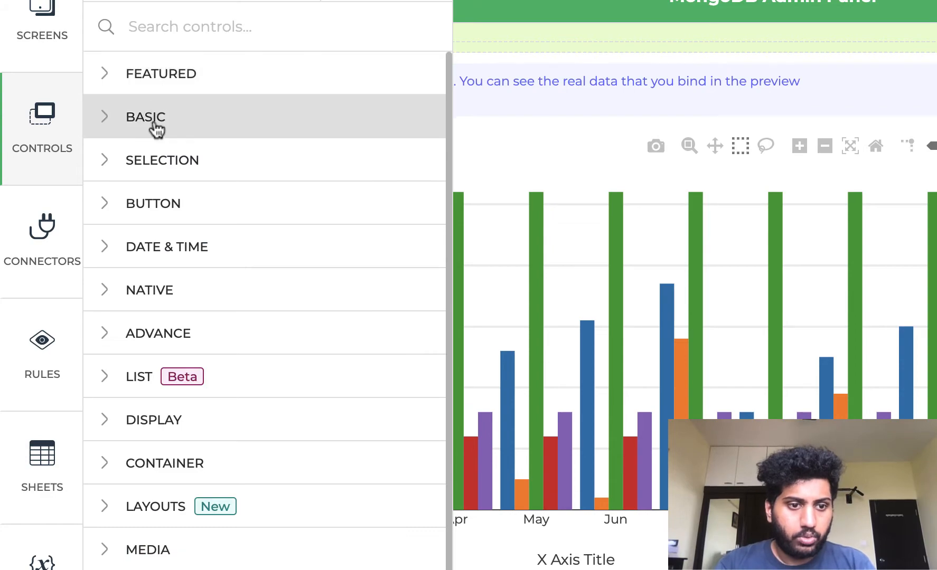
pyautogui.click(100, 384)
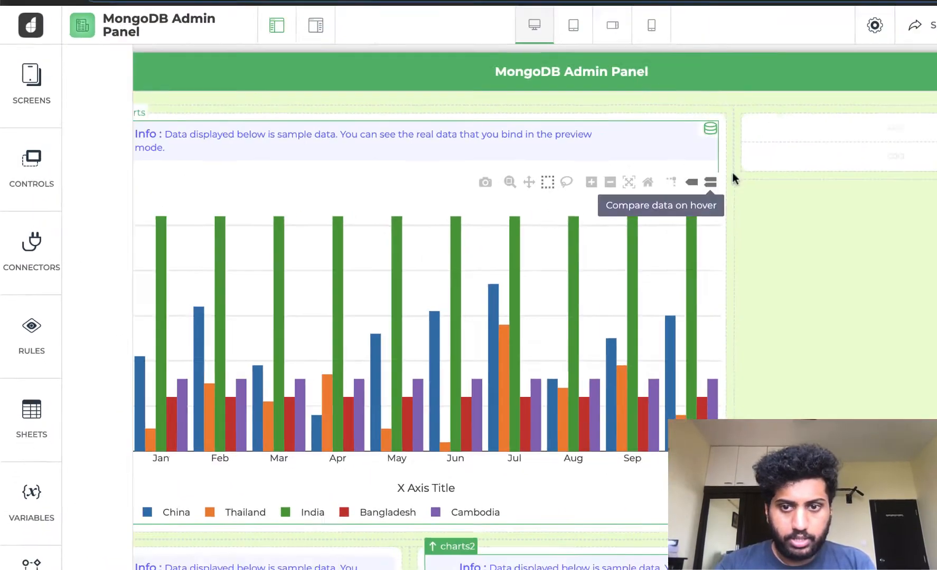
pyautogui.moveTo(732, 173); pyautogui.dragTo(841, 134)
pyautogui.moveTo(702, 163); pyautogui.dragTo(702, 162)
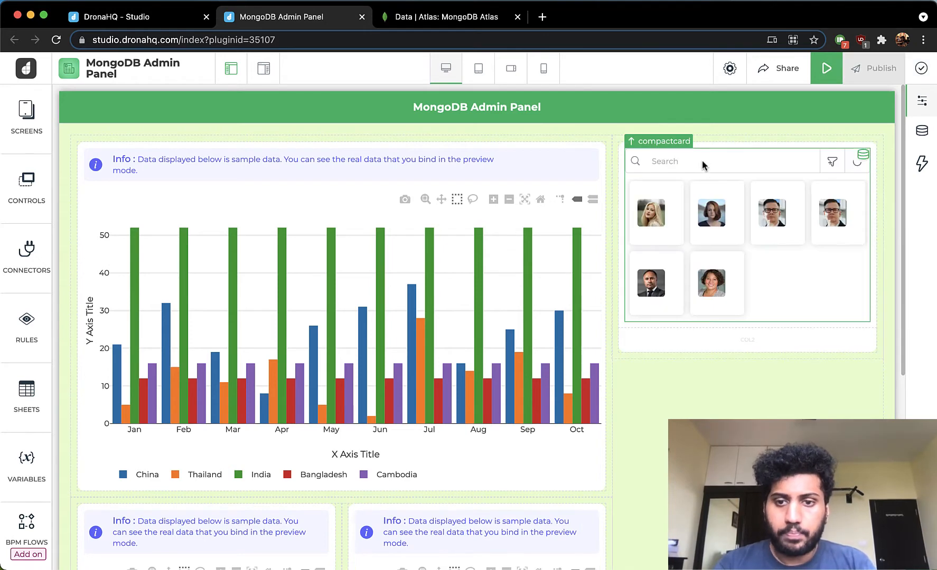
# - Set the compact card list to show 1 card per row on desktop
pyautogui.click(926, 102)
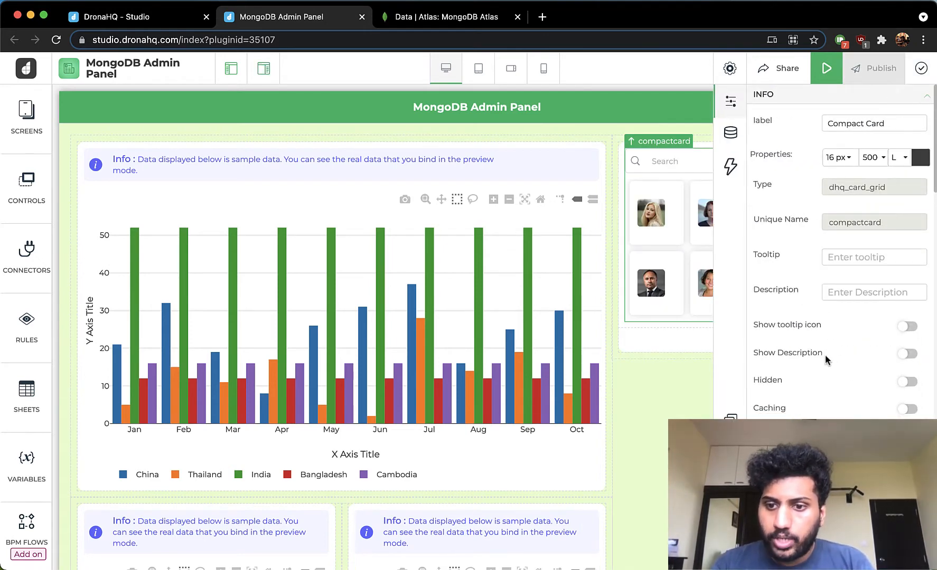
pyautogui.scroll(-5, 825, 355)
pyautogui.scroll(-3, 825, 354)
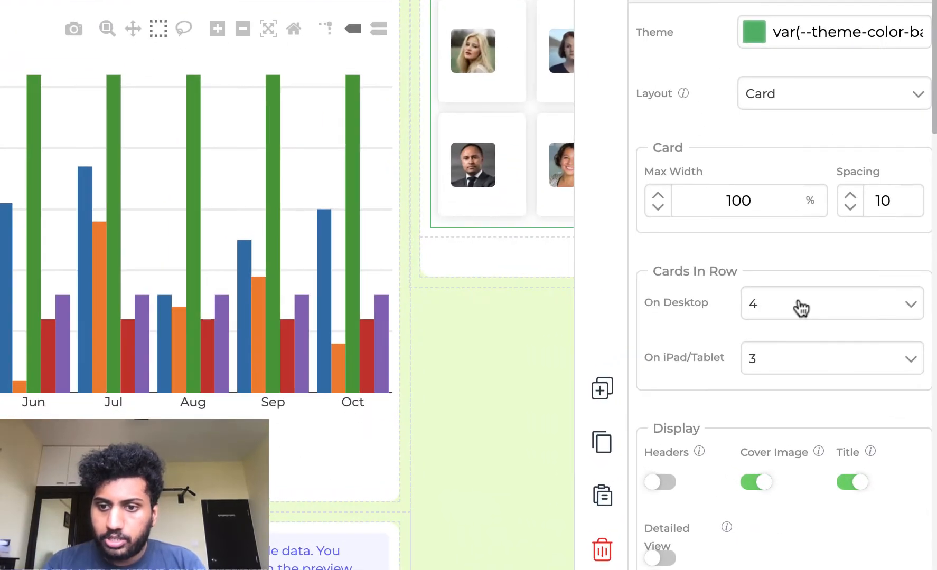
pyautogui.click(848, 364)
pyautogui.click(758, 332)
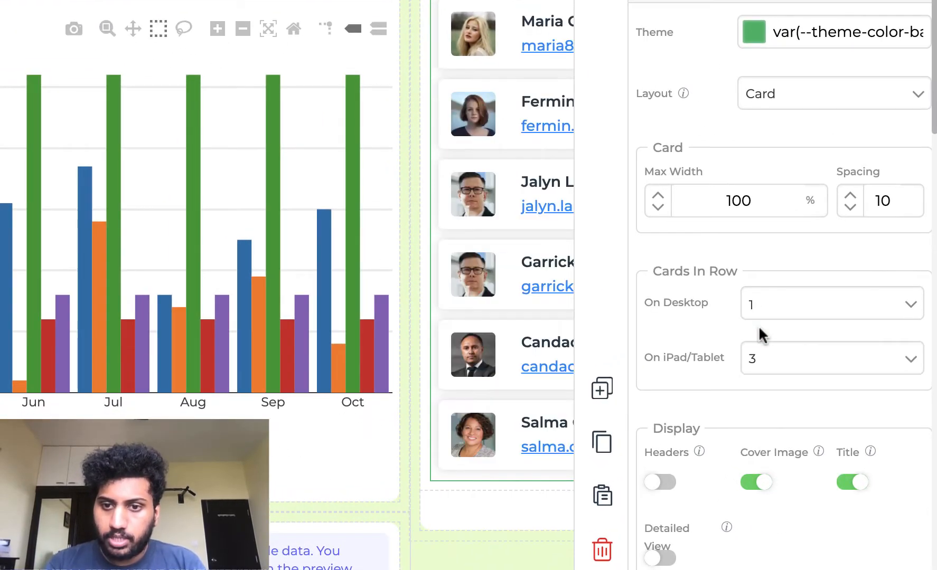
# - Turn on headers in the compact card's display options
pyautogui.scroll(-3, 660, 357)
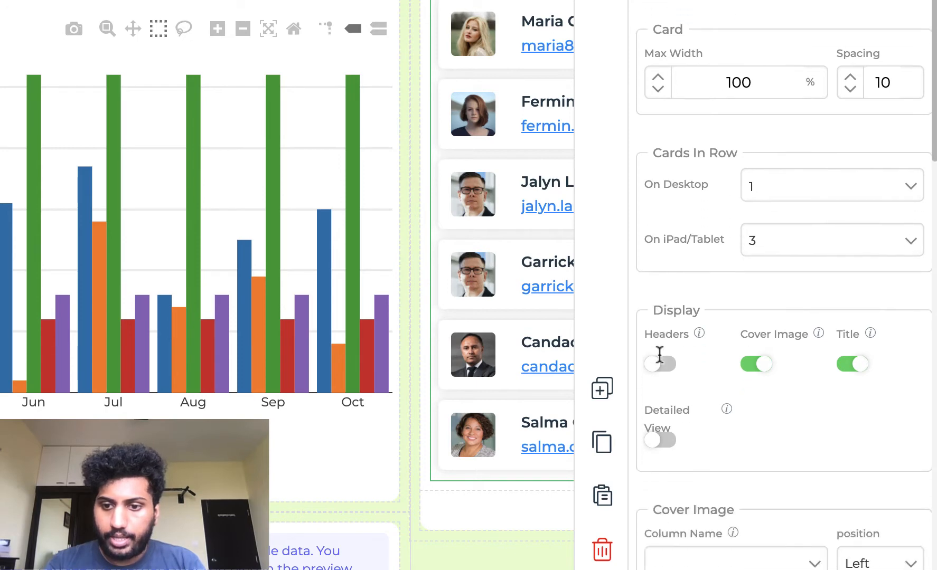
pyautogui.click(662, 337)
pyautogui.click(663, 340)
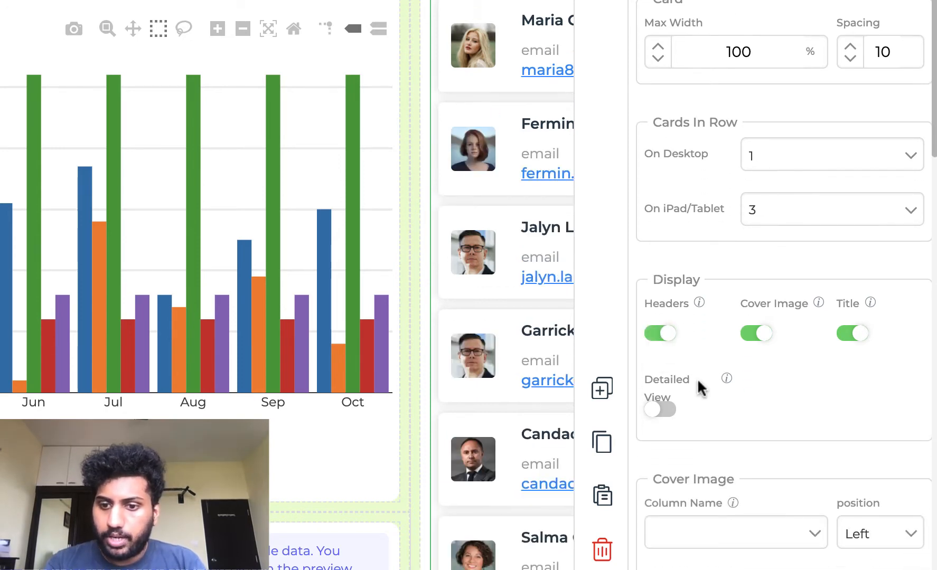
# - Bind the compact card's data to the GetProductList query of the Supplies_Sales connector
pyautogui.scroll(-5, 744, 465)
pyautogui.scroll(-5, 745, 473)
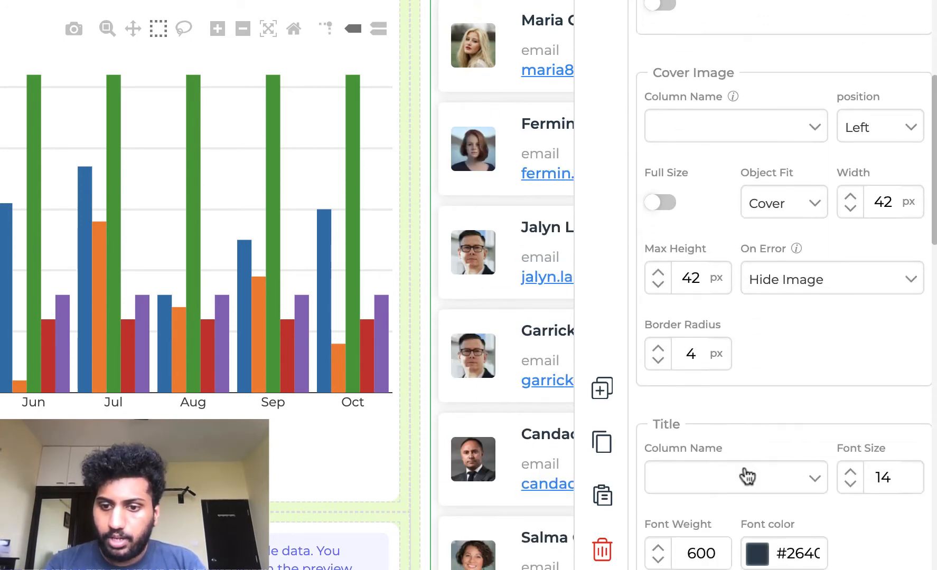
pyautogui.scroll(12, 745, 473)
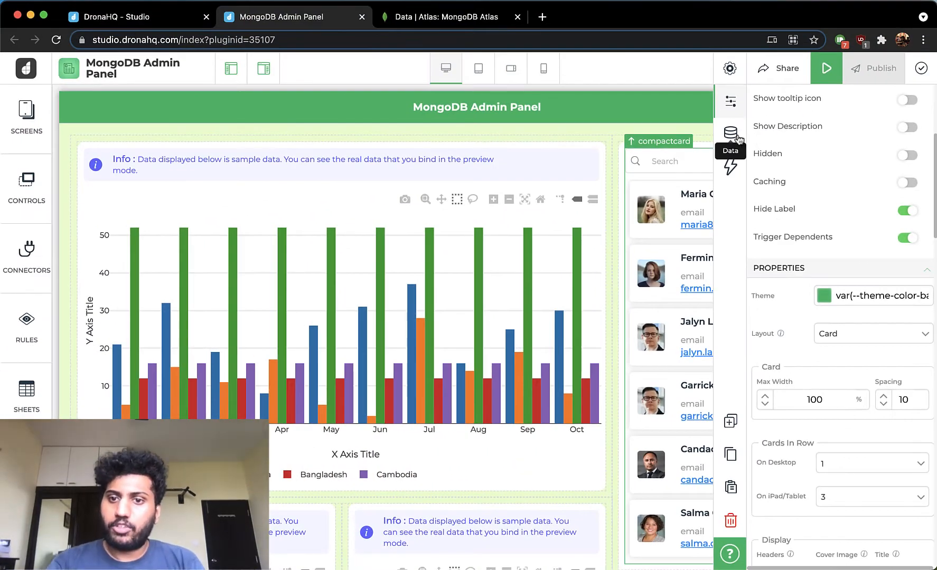
pyautogui.click(731, 135)
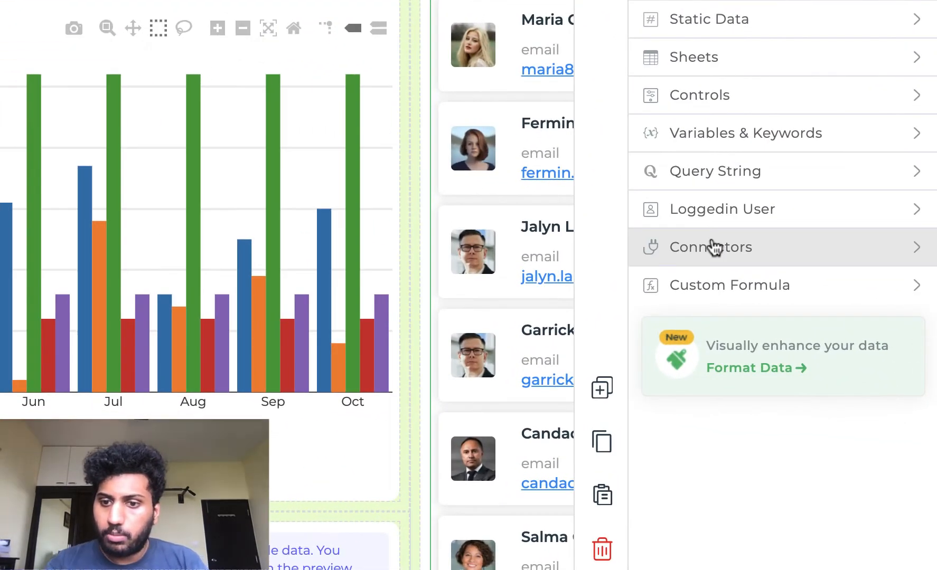
pyautogui.click(714, 247)
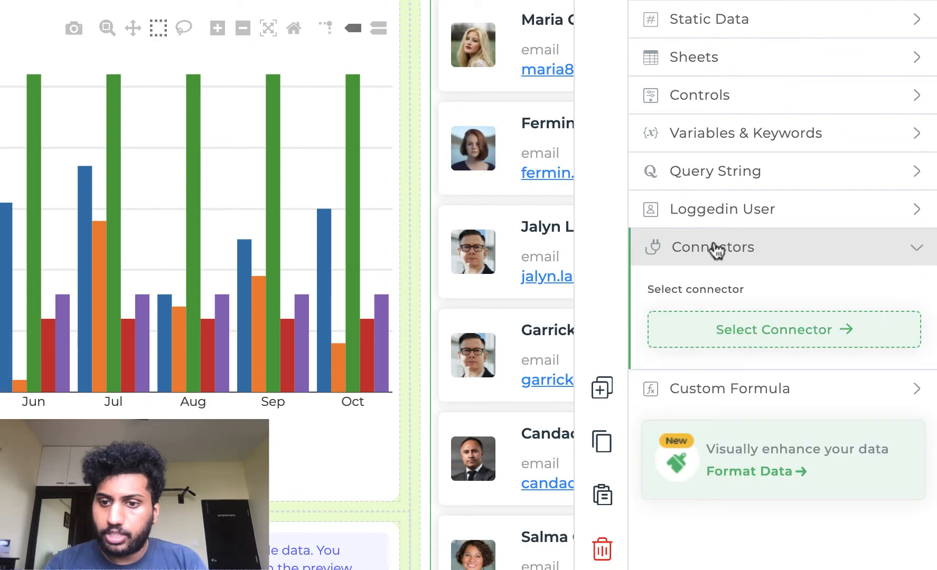
pyautogui.click(748, 328)
pyautogui.click(744, 199)
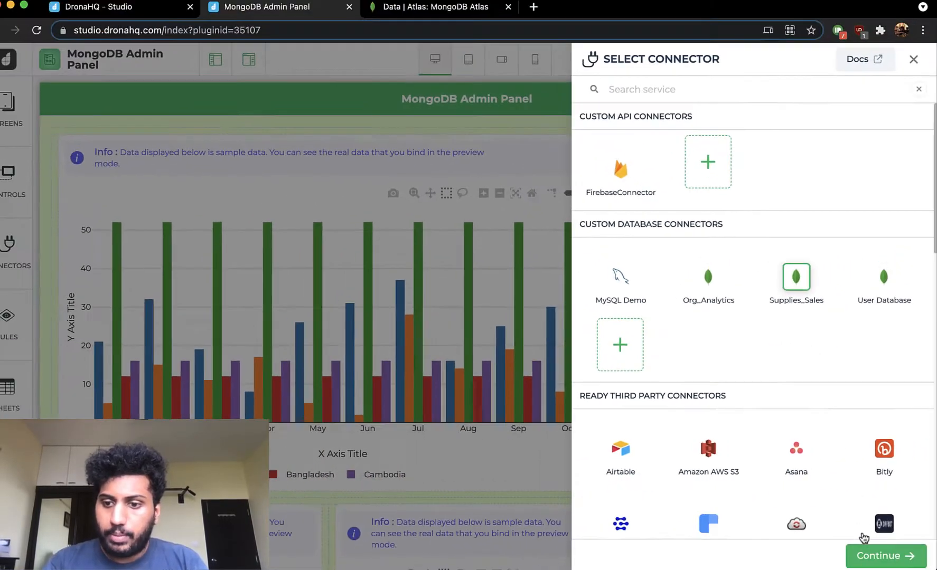
pyautogui.click(869, 556)
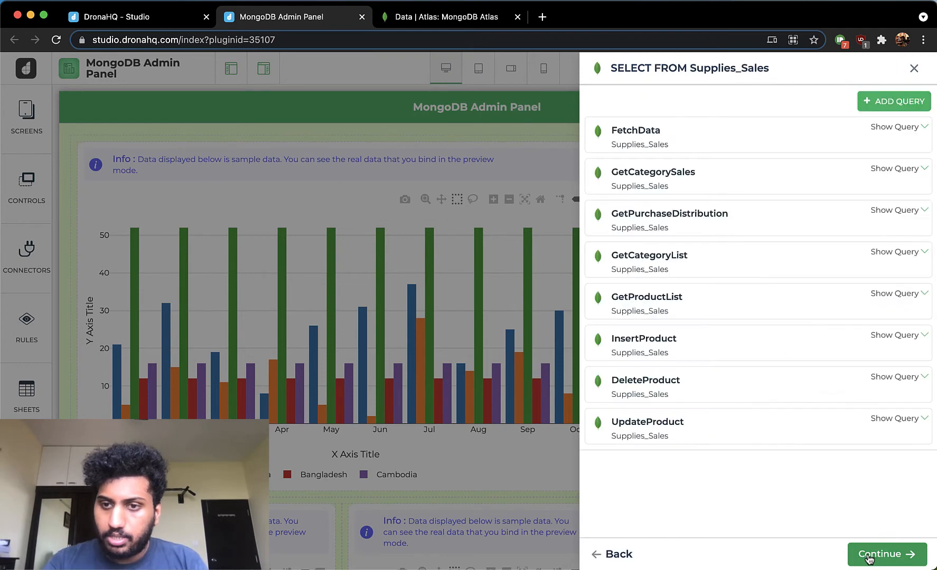
pyautogui.click(734, 299)
pyautogui.click(887, 563)
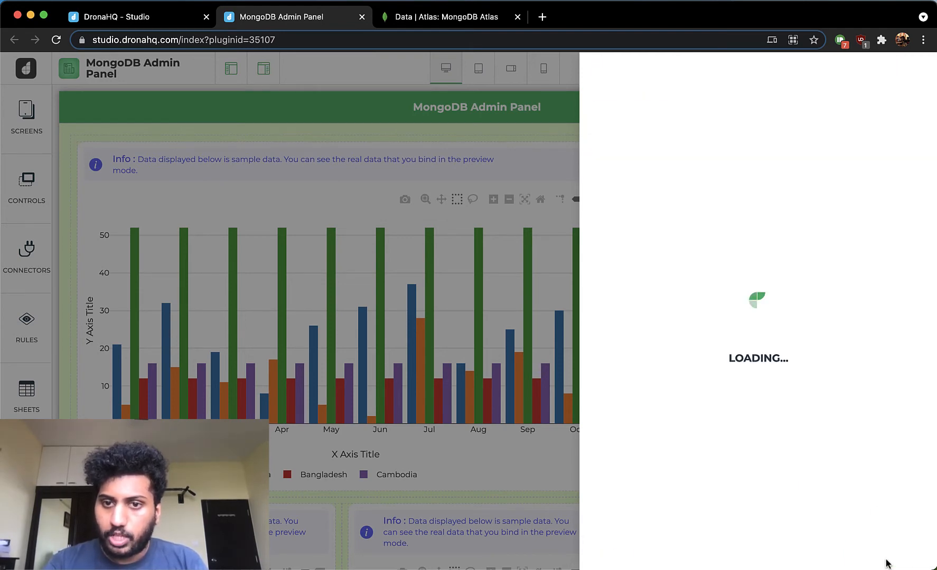
pyautogui.click(886, 556)
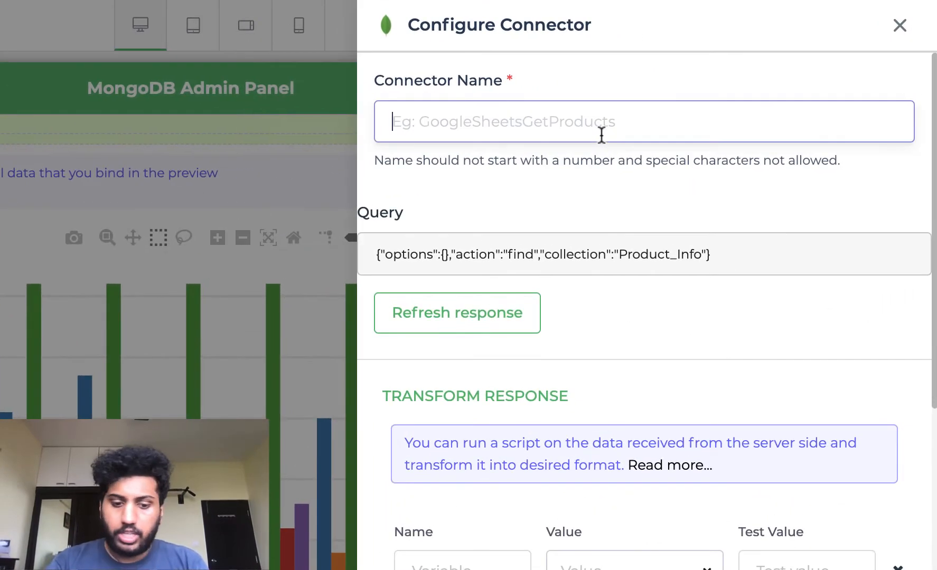
# - Name the bound connector GetProductsList and test and finish it
pyautogui.write('GetPro')
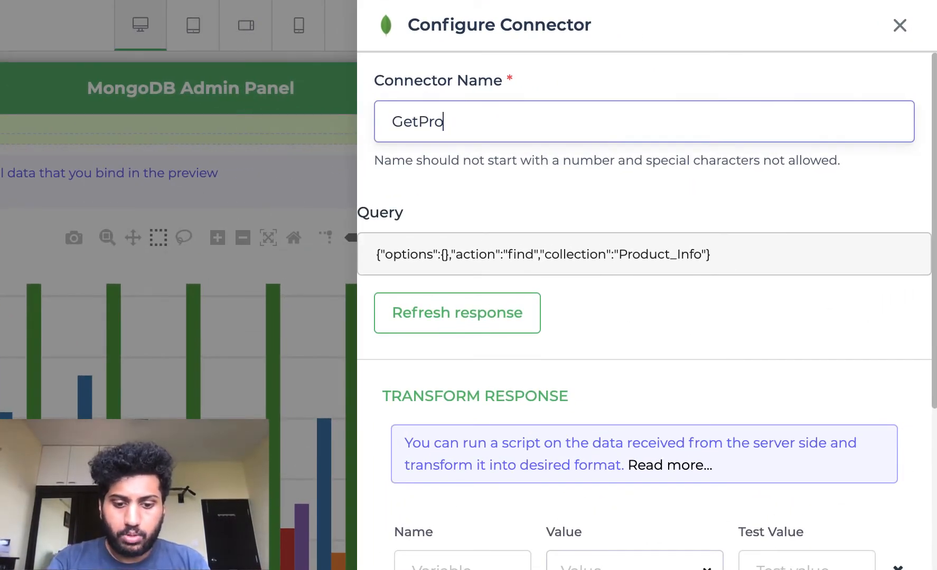
pyautogui.write('ductsL')
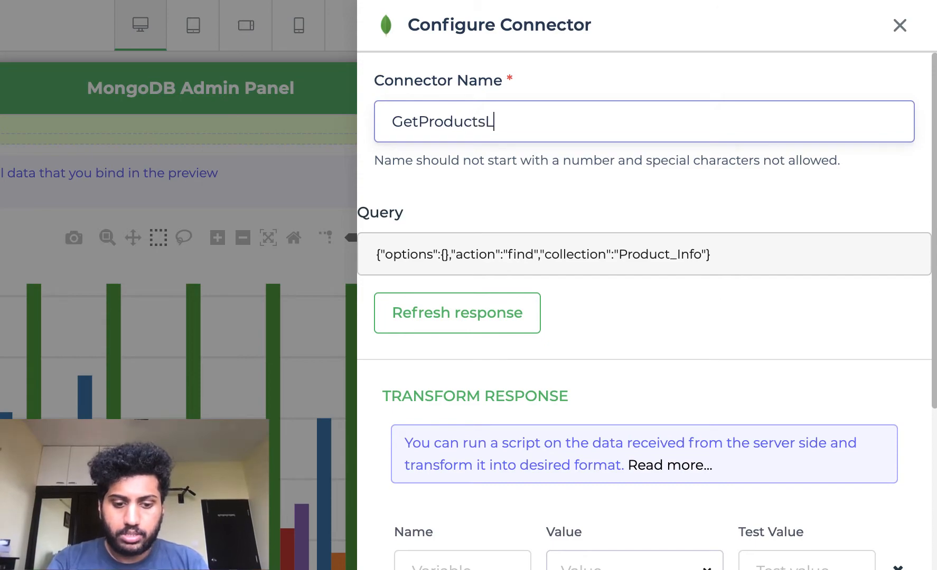
pyautogui.write('ist')
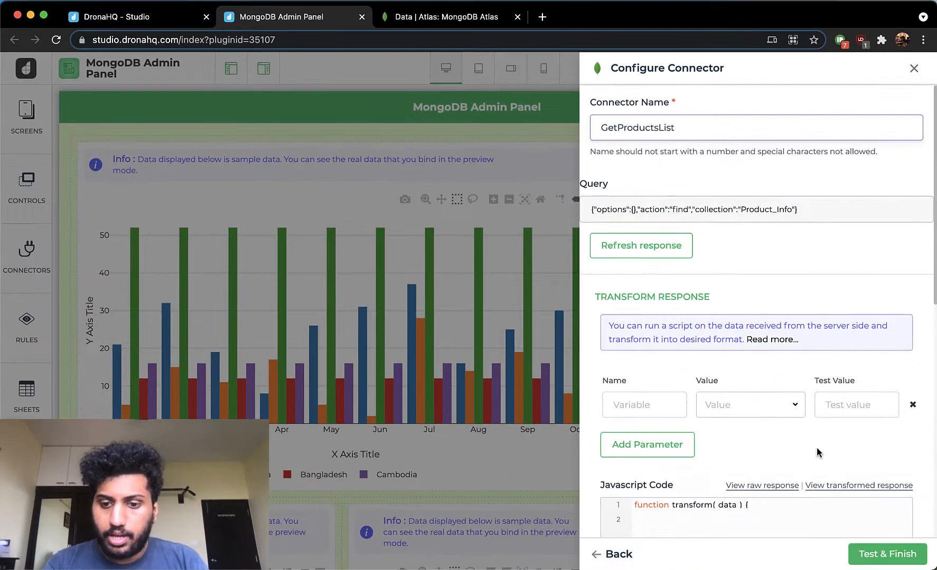
pyautogui.scroll(-5, 816, 447)
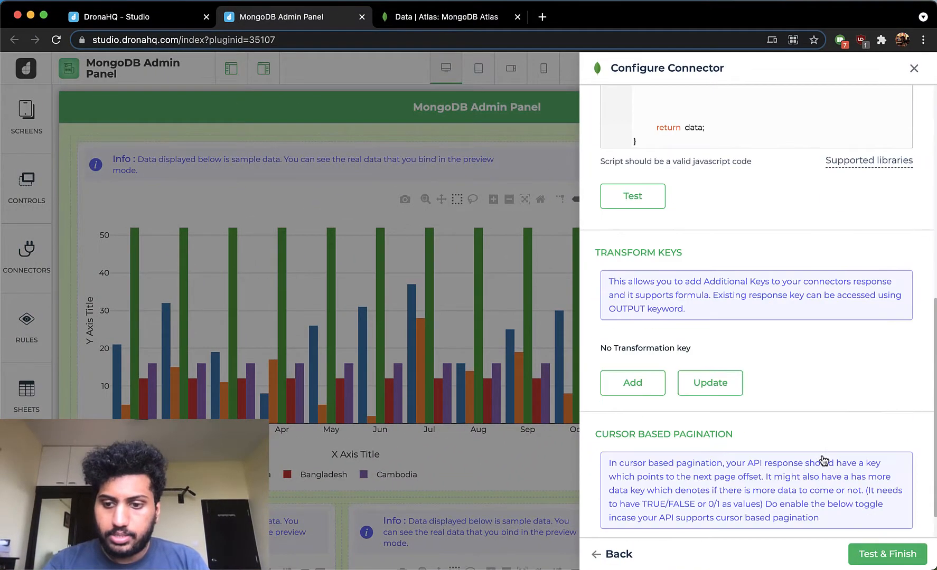
pyautogui.click(858, 549)
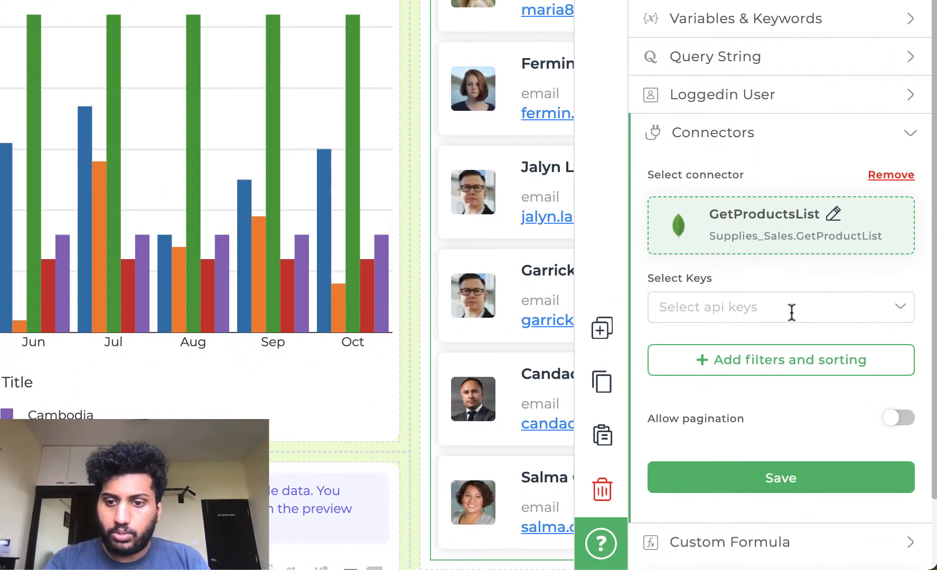
# - Select the keys result.rows.Product_ID, Product_Name, Category, Price and Image, then save the binding
pyautogui.click(845, 444)
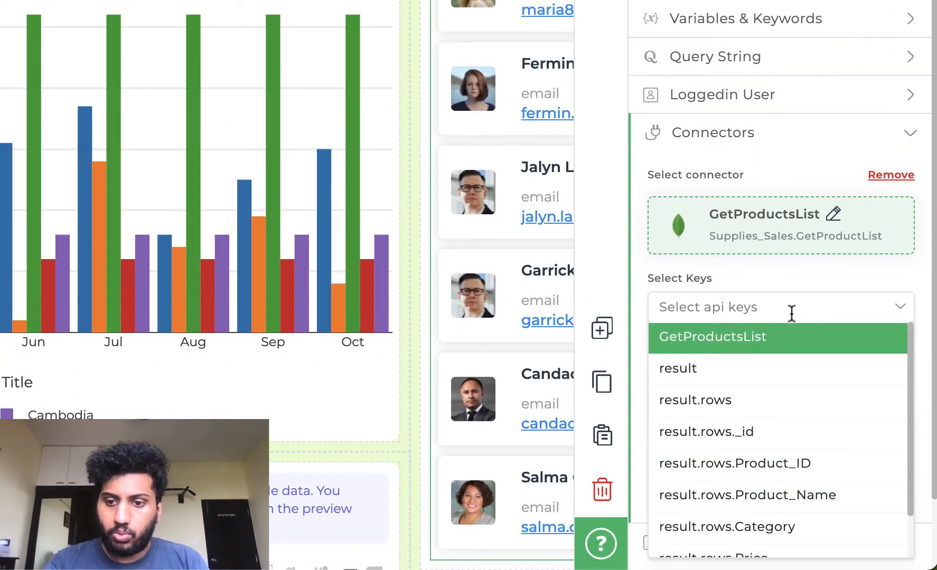
pyautogui.scroll(-1, 813, 420)
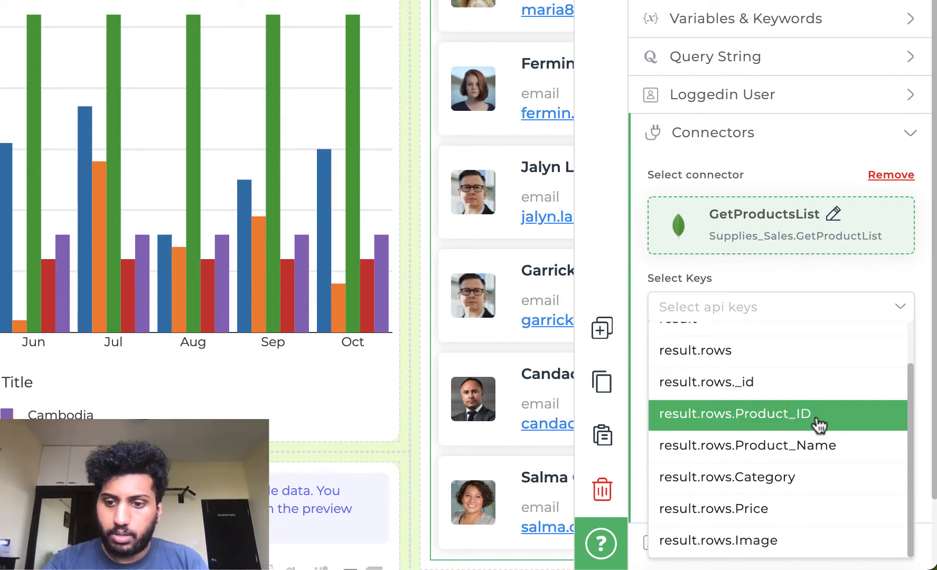
pyautogui.click(818, 423)
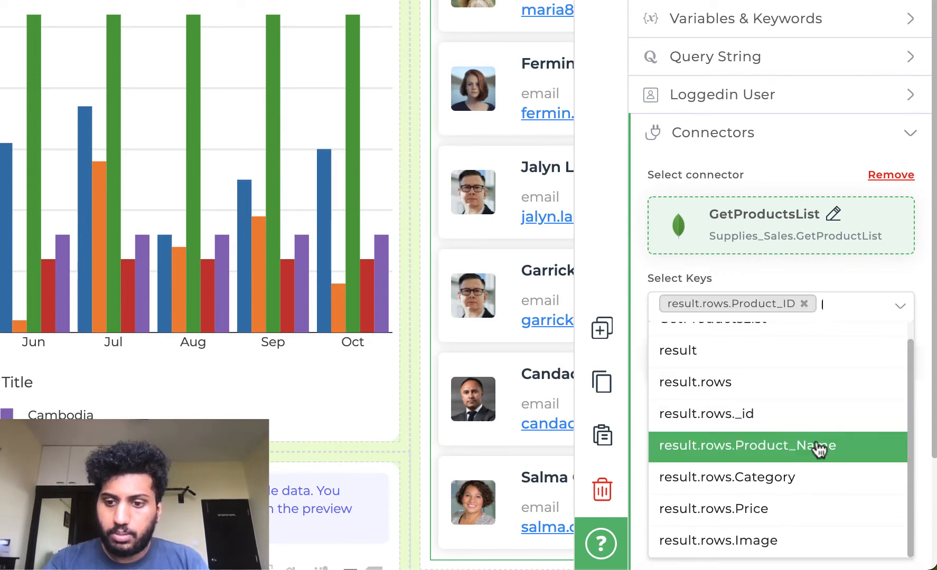
pyautogui.click(818, 451)
pyautogui.click(795, 488)
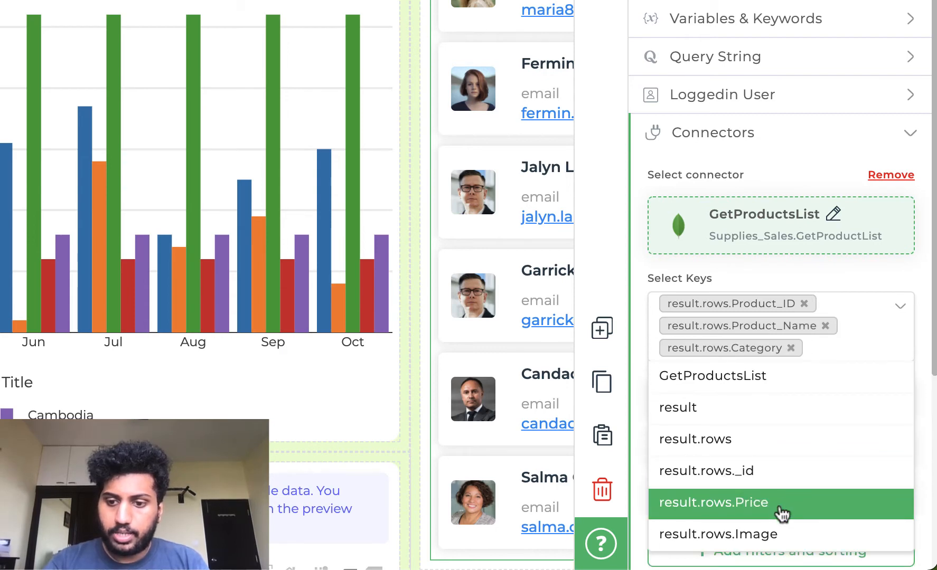
pyautogui.click(781, 507)
pyautogui.click(774, 533)
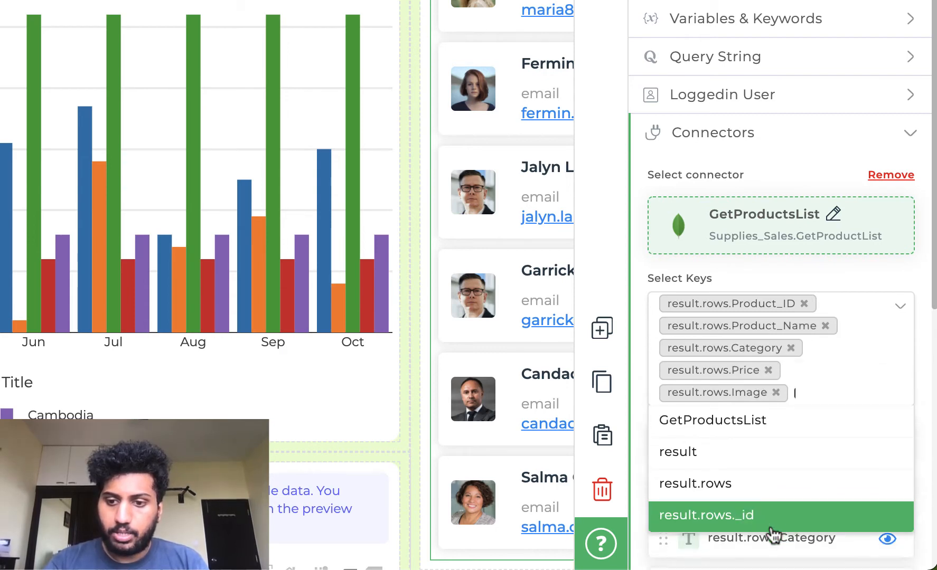
pyautogui.click(811, 292)
pyautogui.scroll(-5, 811, 291)
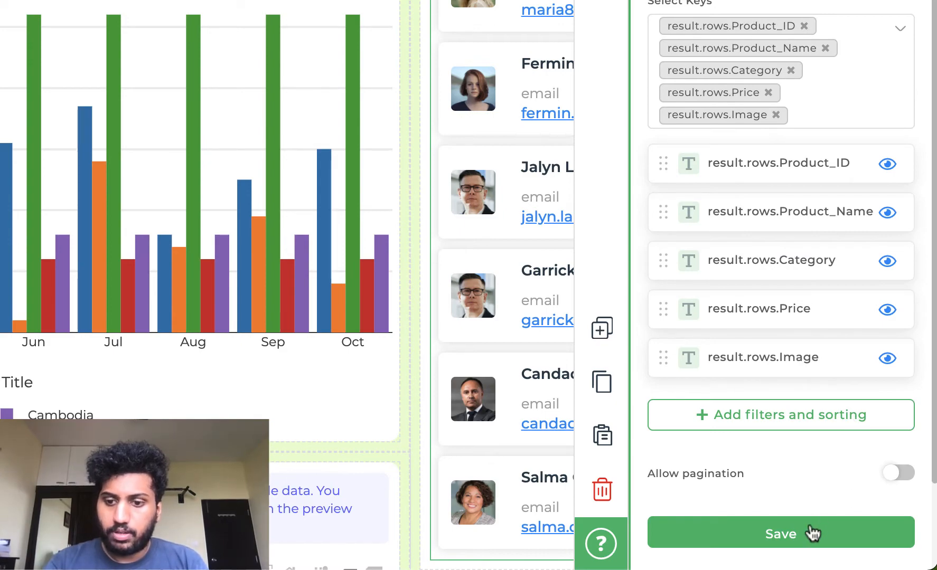
pyautogui.click(812, 534)
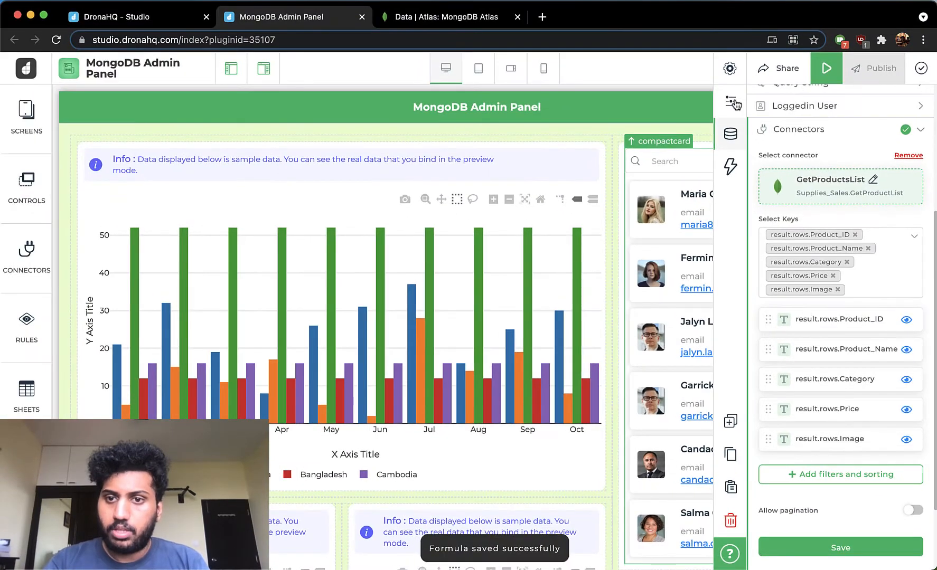
# - Set the cover image column of the compact card to result.rows.Image
pyautogui.click(658, 0)
pyautogui.scroll(-5, 901, 380)
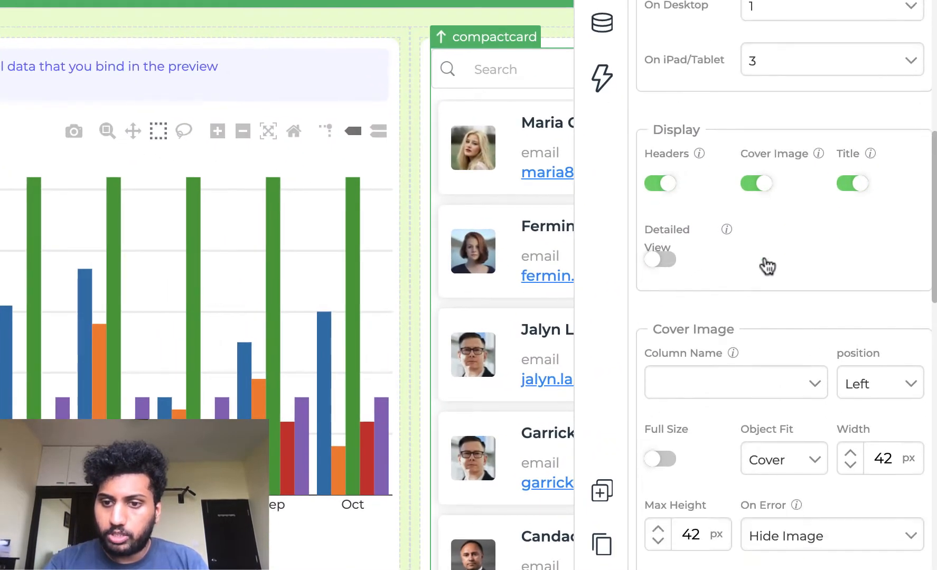
pyautogui.click(762, 382)
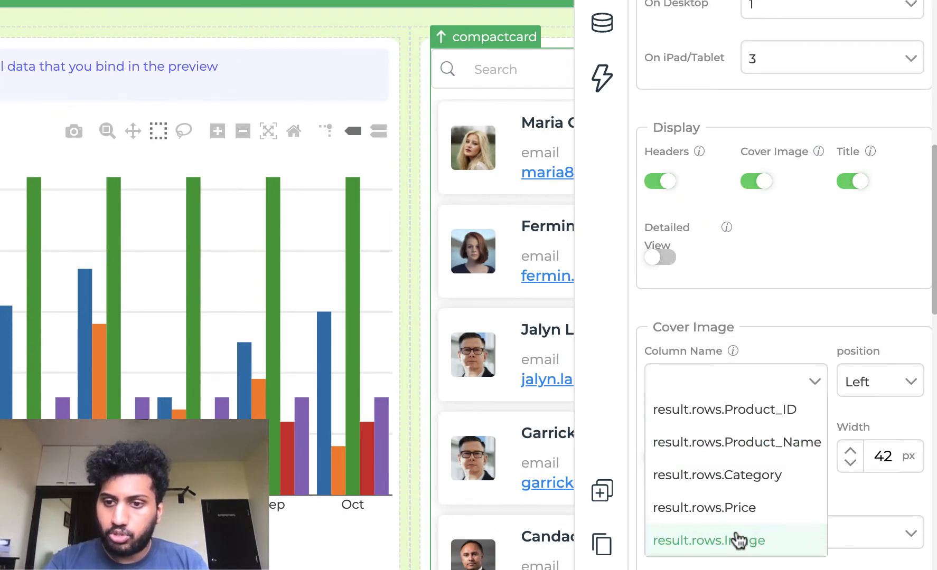
pyautogui.click(738, 541)
# - Set the cover image width to 62 px and its max height to 100 px
pyautogui.scroll(-3, 737, 533)
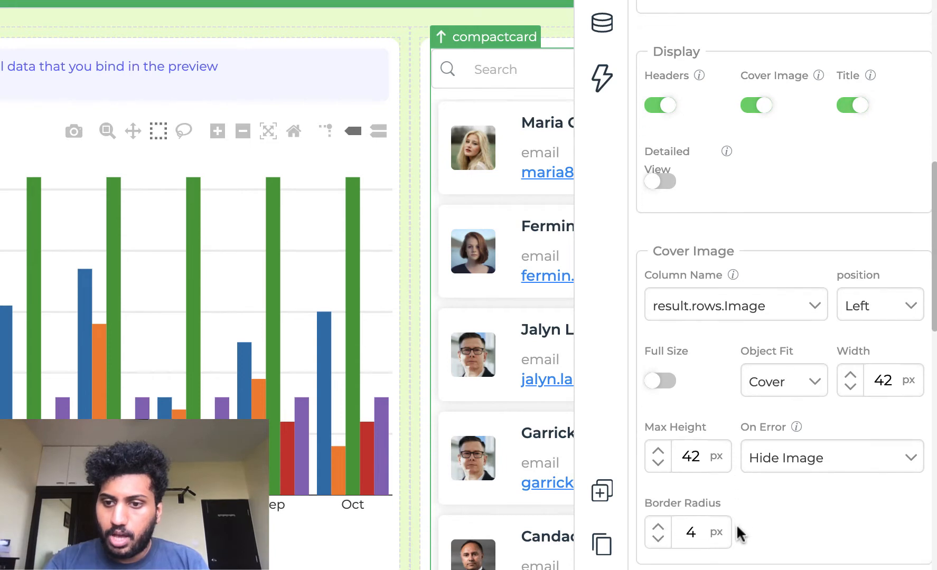
pyautogui.doubleClick(878, 382)
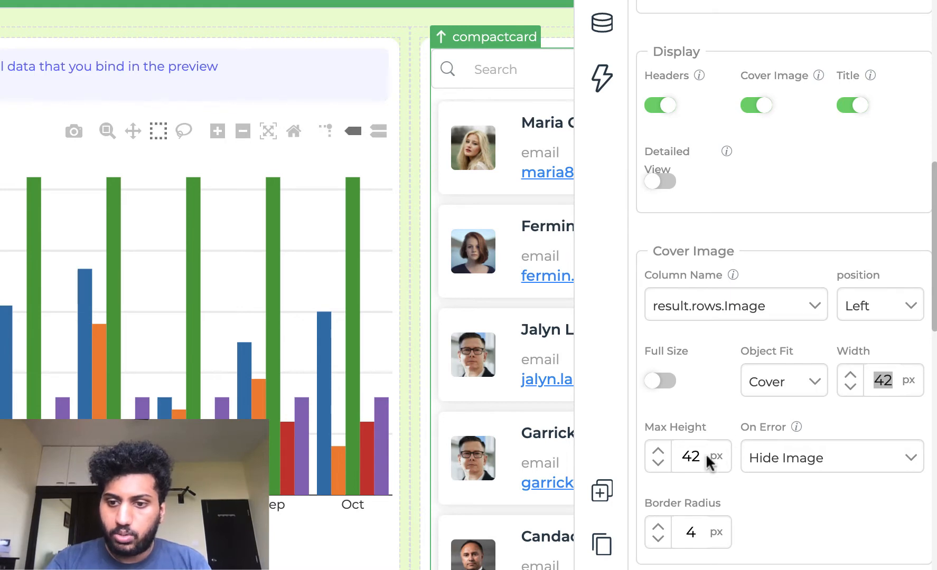
pyautogui.write('62')
pyautogui.doubleClick(688, 459)
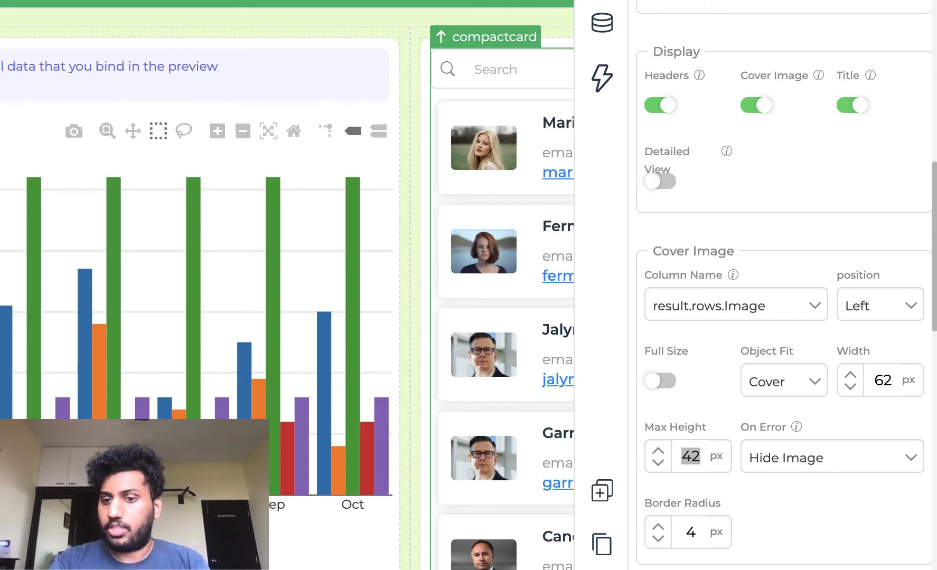
pyautogui.write('100')
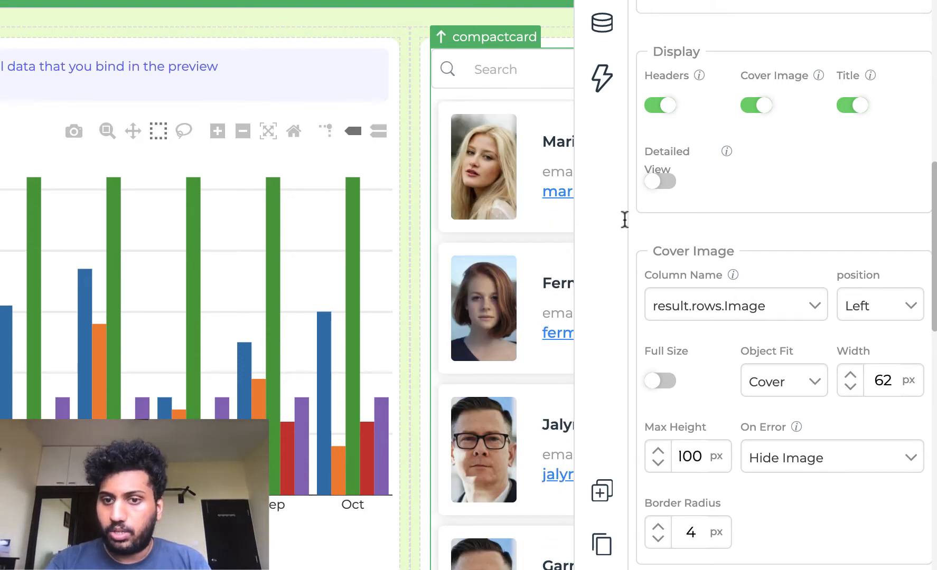
# - Set the compact card's title column to result.rows.Product_Name with a title font size of 17
pyautogui.scroll(-1, 781, 404)
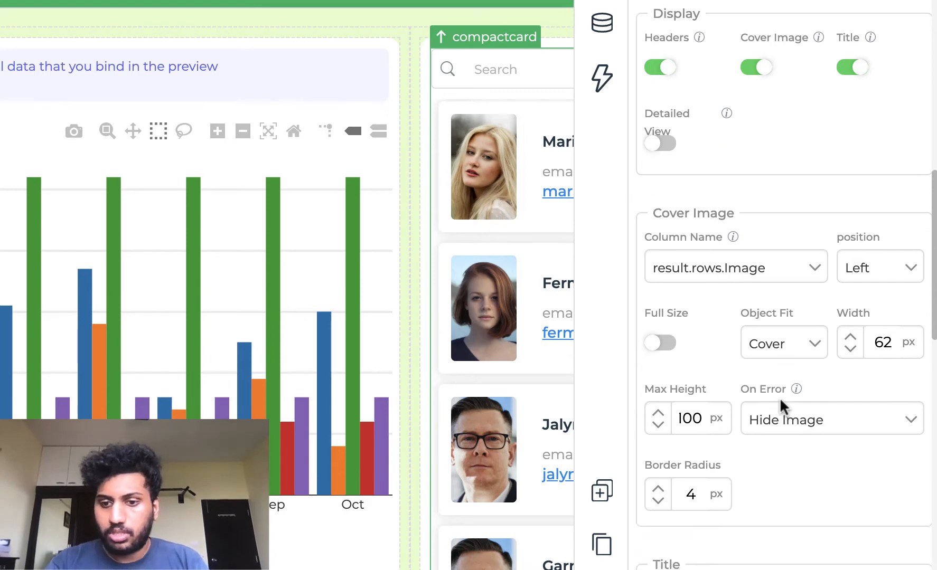
pyautogui.scroll(-6, 779, 398)
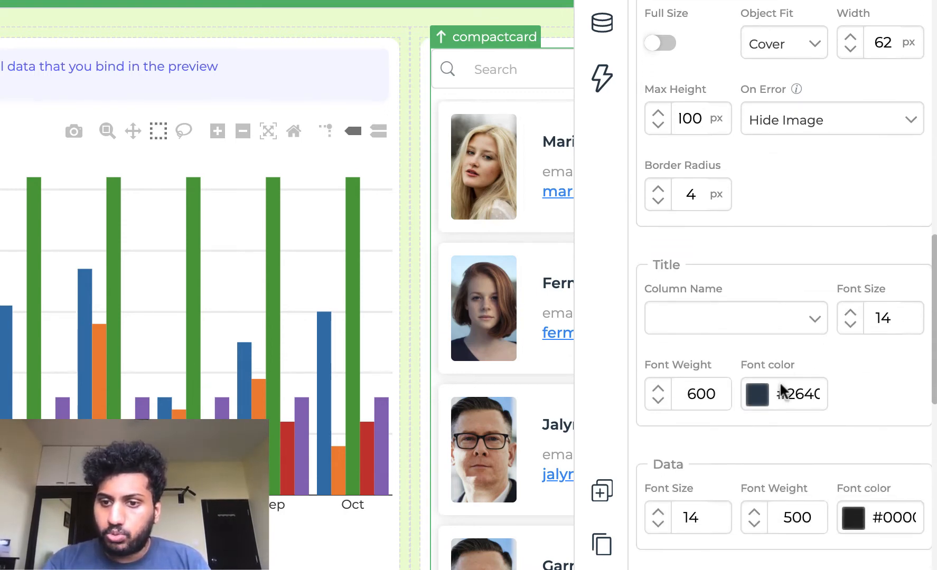
pyautogui.click(772, 317)
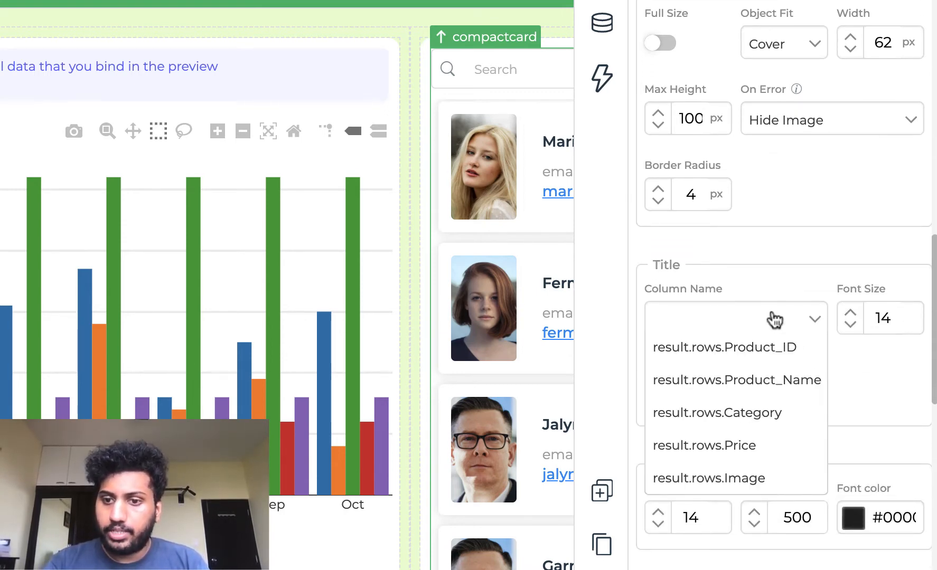
pyautogui.click(754, 379)
pyautogui.doubleClick(881, 317)
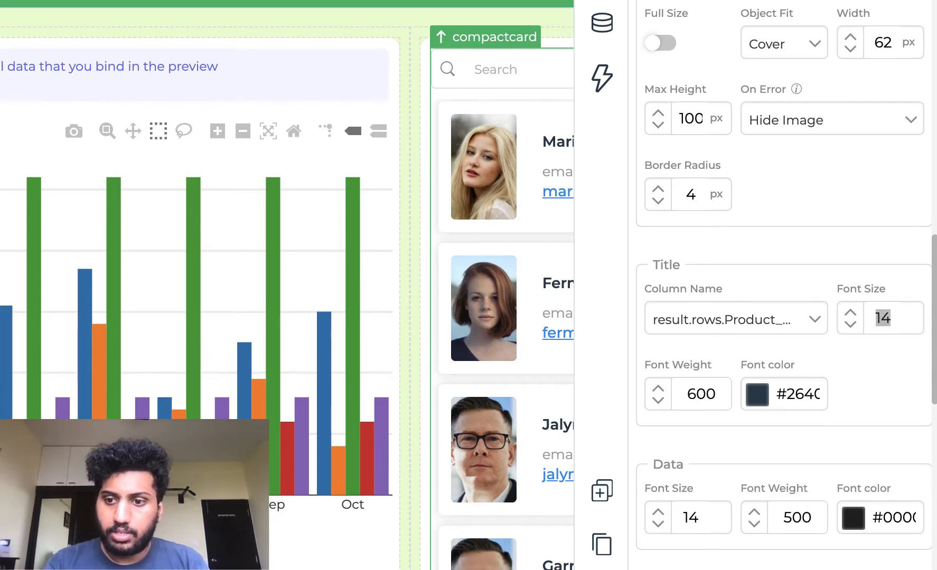
pyautogui.write('17')
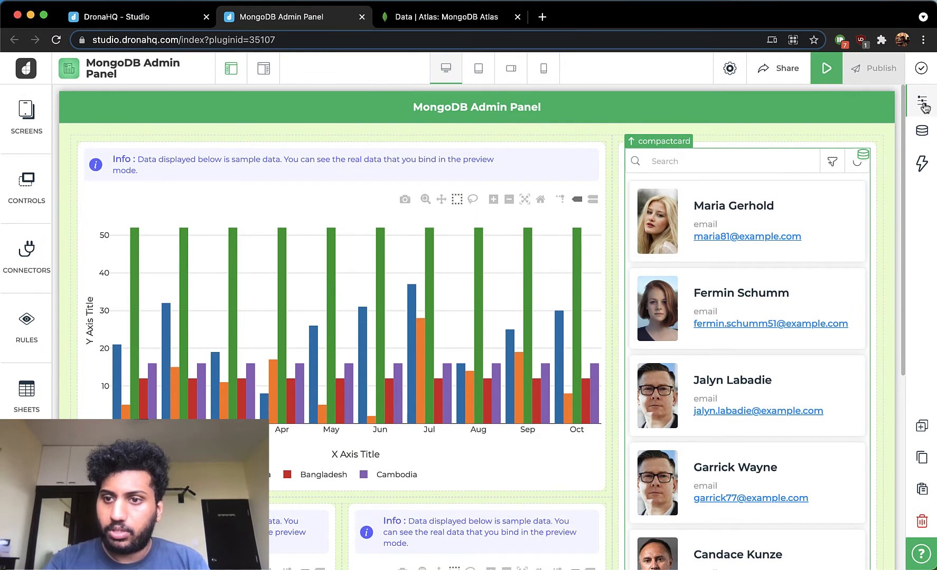
# - Set the card click action to Navigate with selection, targeting the Product Display screen
pyautogui.click(922, 104)
pyautogui.scroll(-2, 847, 349)
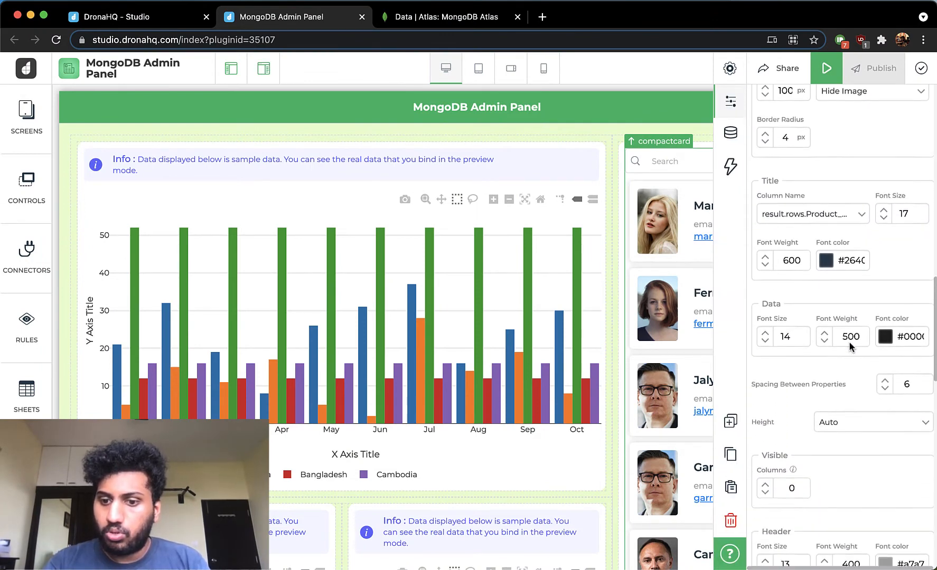
pyautogui.scroll(-4, 850, 346)
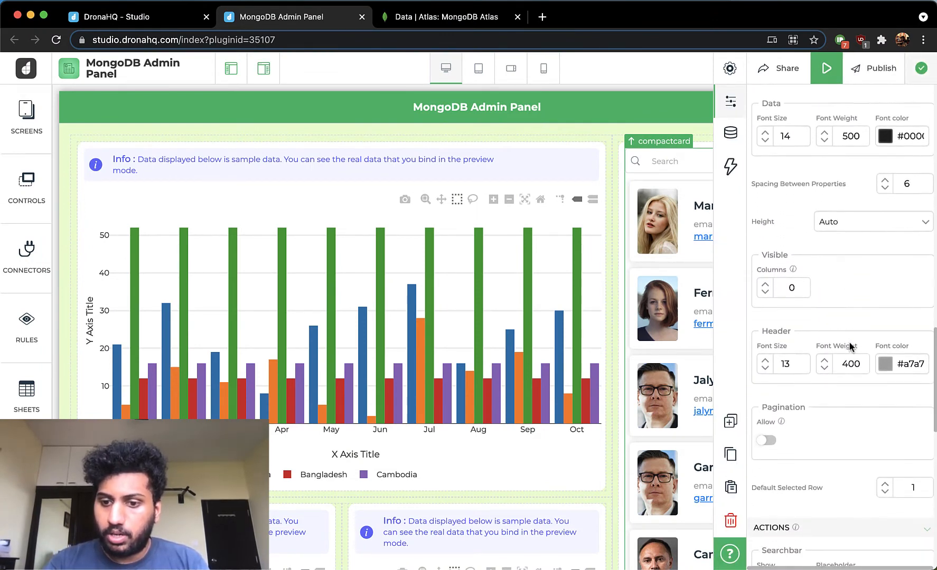
pyautogui.scroll(-4, 850, 346)
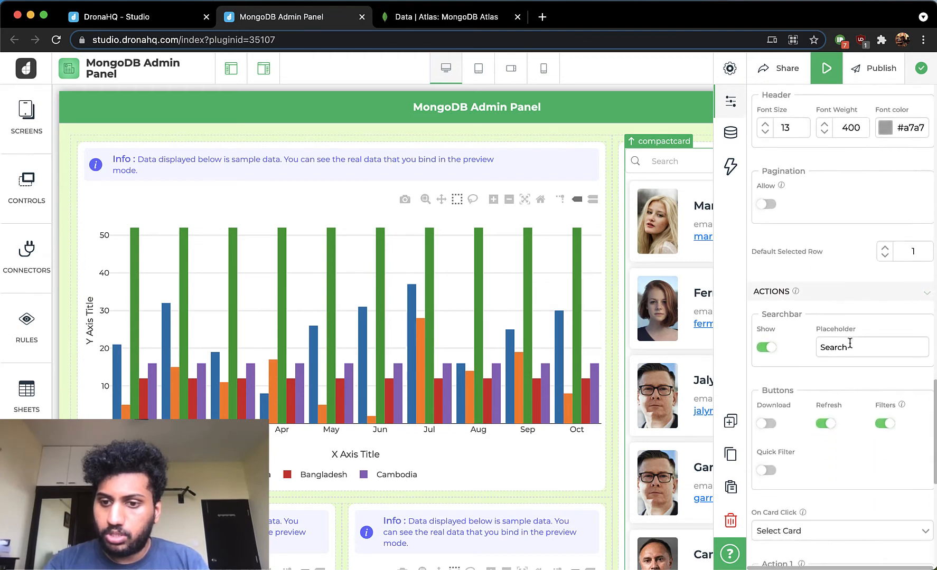
pyautogui.scroll(-3, 849, 345)
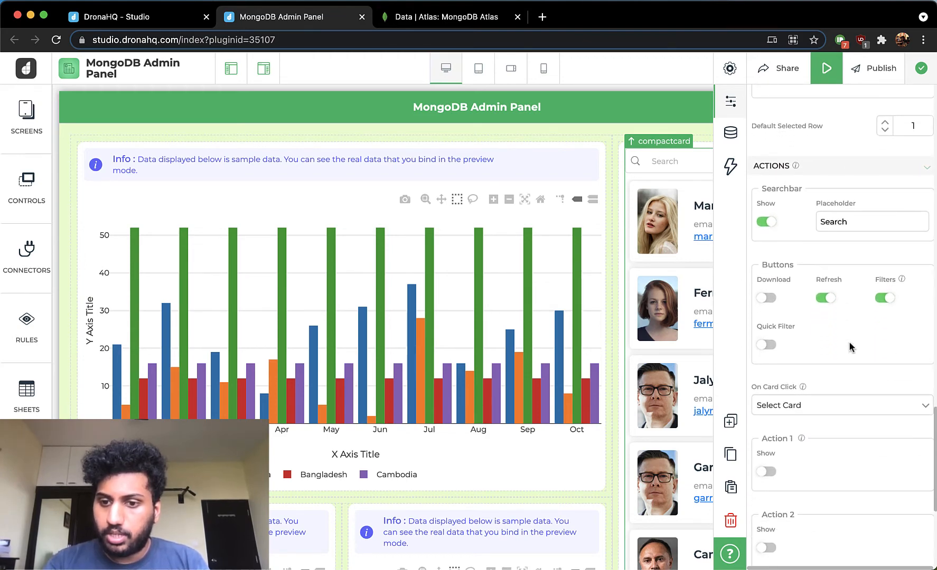
pyautogui.scroll(-2, 851, 347)
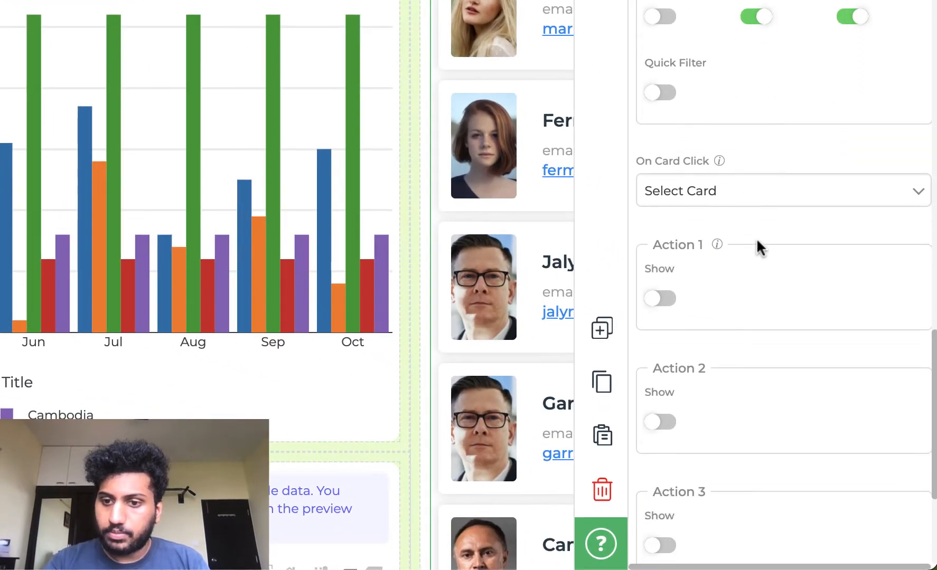
pyautogui.click(778, 189)
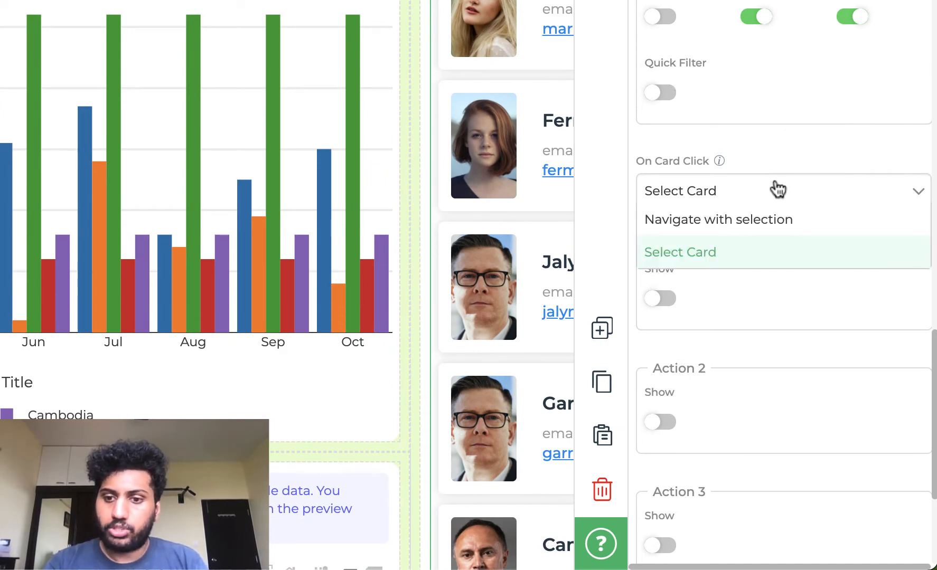
pyautogui.click(758, 222)
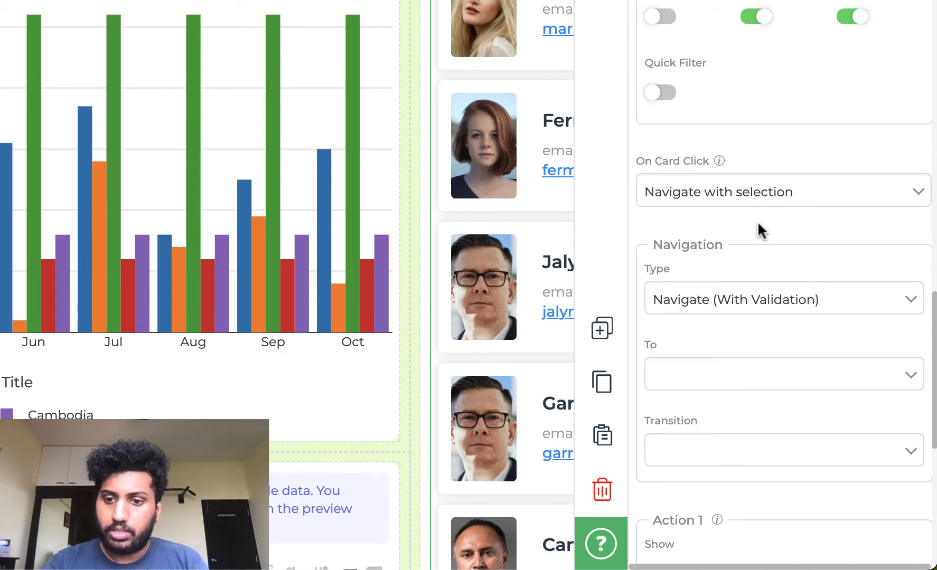
pyautogui.scroll(-2, 728, 377)
pyautogui.click(750, 324)
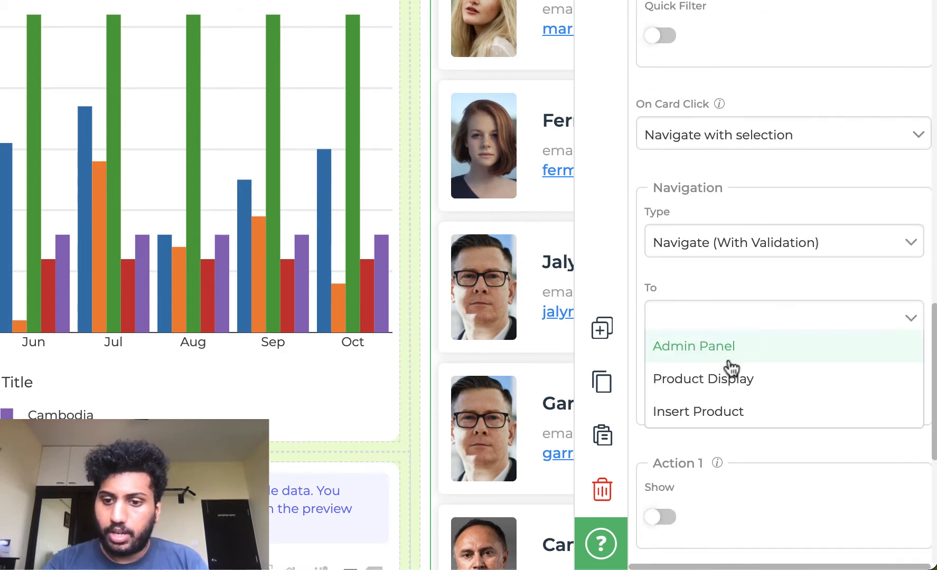
pyautogui.click(719, 393)
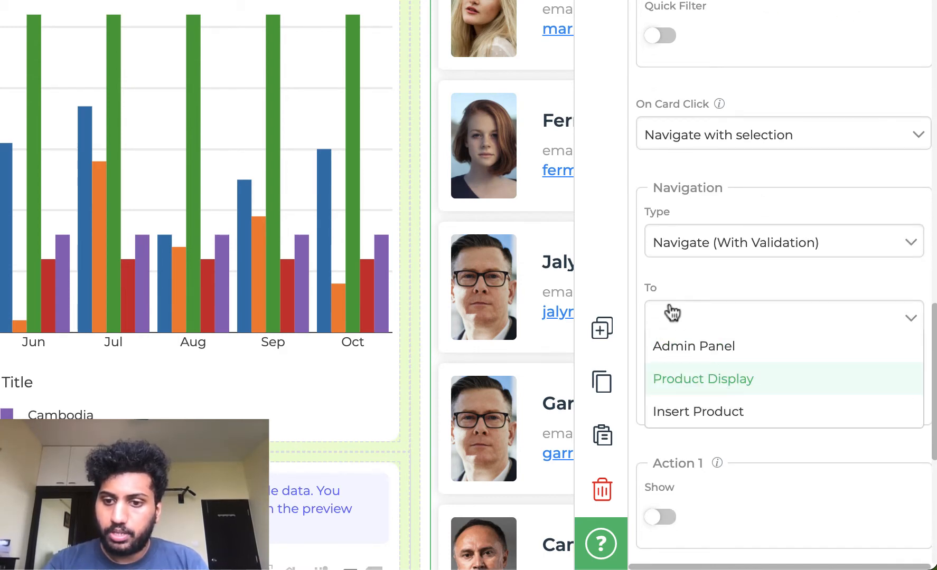
pyautogui.scroll(-6, 649, 288)
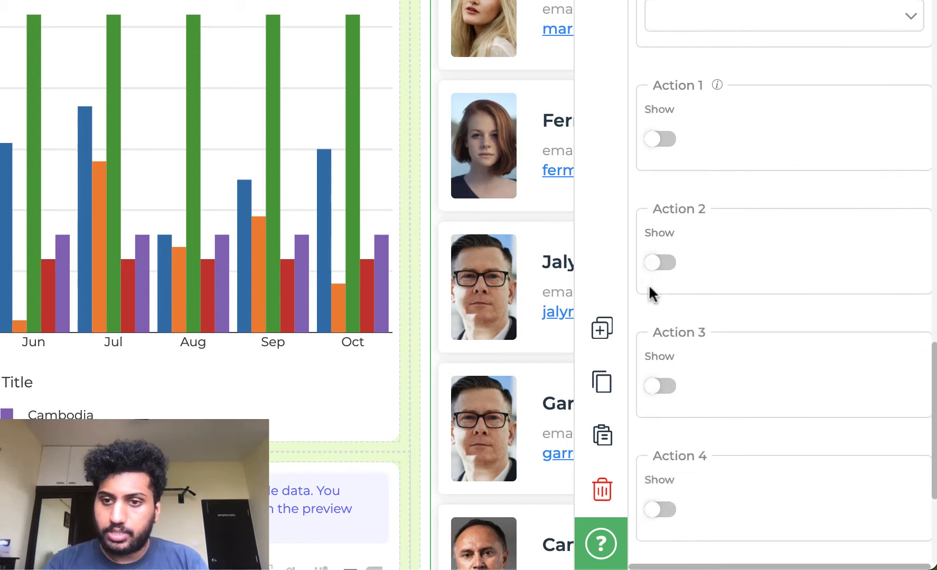
pyautogui.scroll(10, 650, 287)
pyautogui.scroll(15, 650, 288)
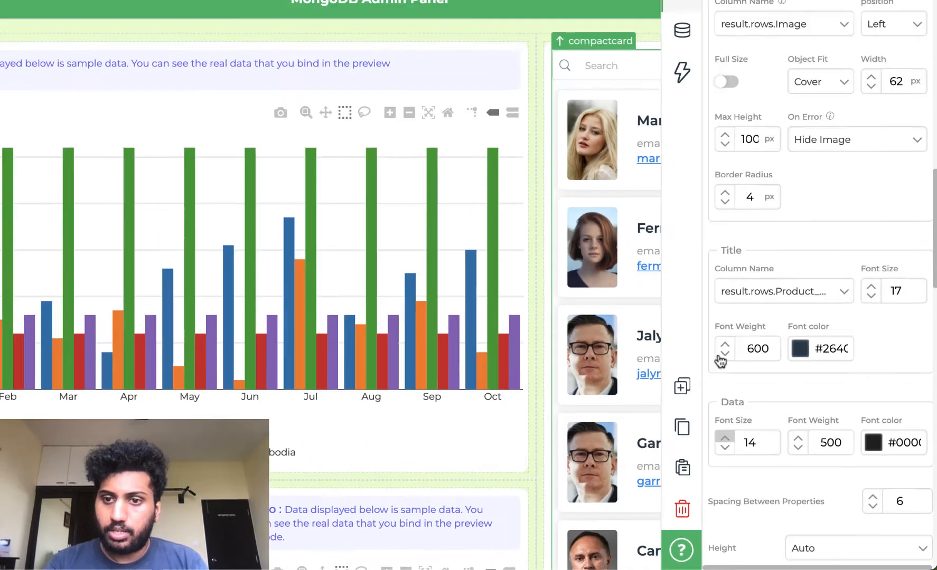
pyautogui.scroll(8, 721, 361)
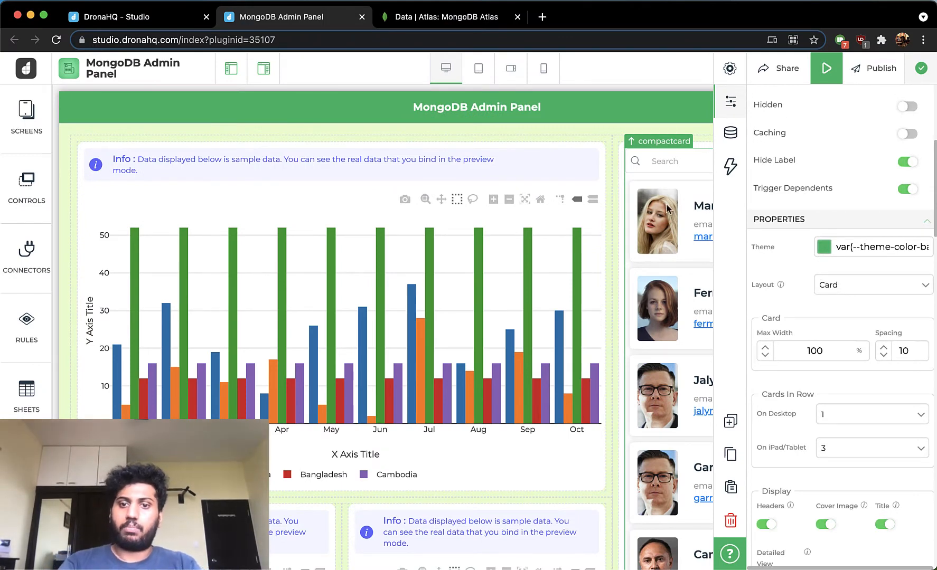
# - Bind the bar chart's data to the Supplies_Sales connector's GetPurchaseDistribution query
pyautogui.click(447, 181)
pyautogui.click(731, 133)
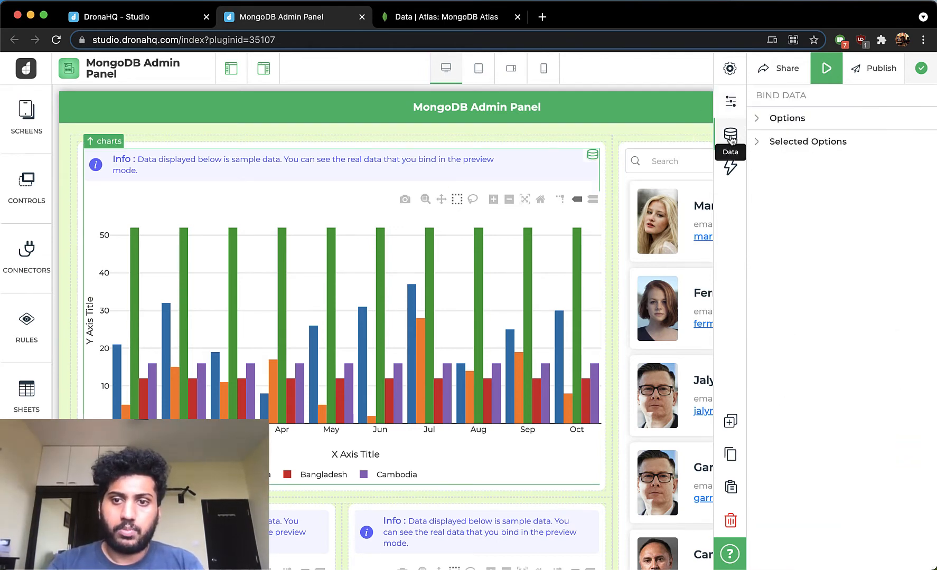
pyautogui.click(785, 122)
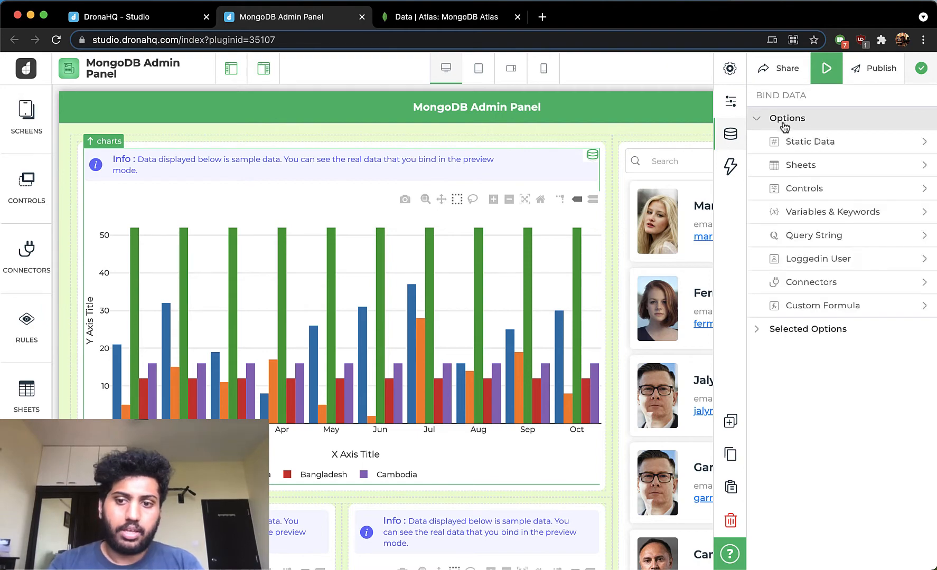
pyautogui.click(814, 285)
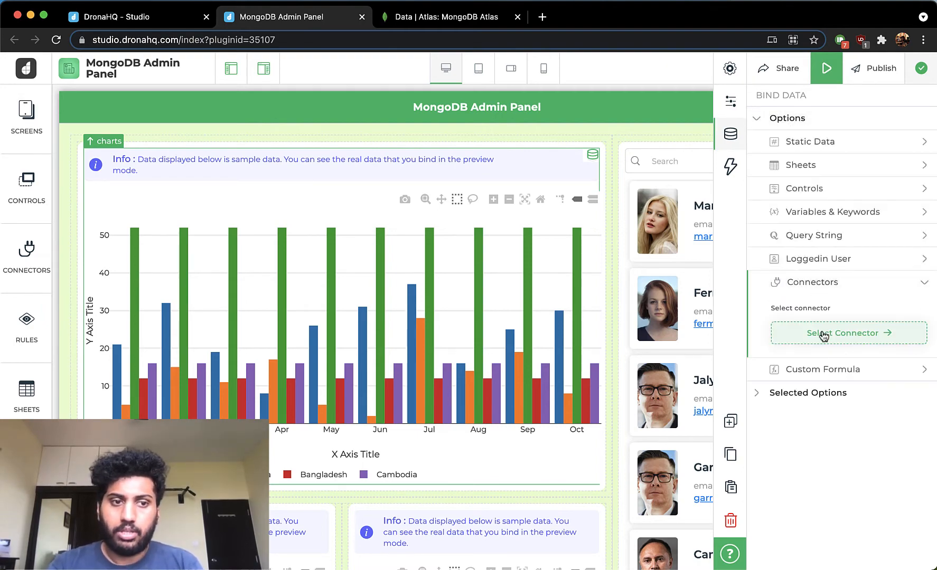
pyautogui.click(823, 334)
pyautogui.click(800, 299)
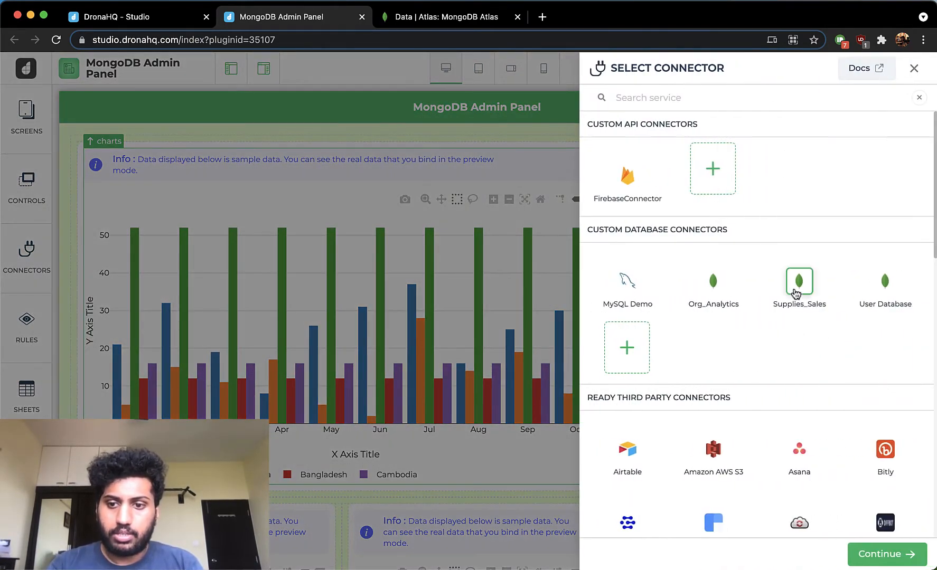
pyautogui.click(880, 555)
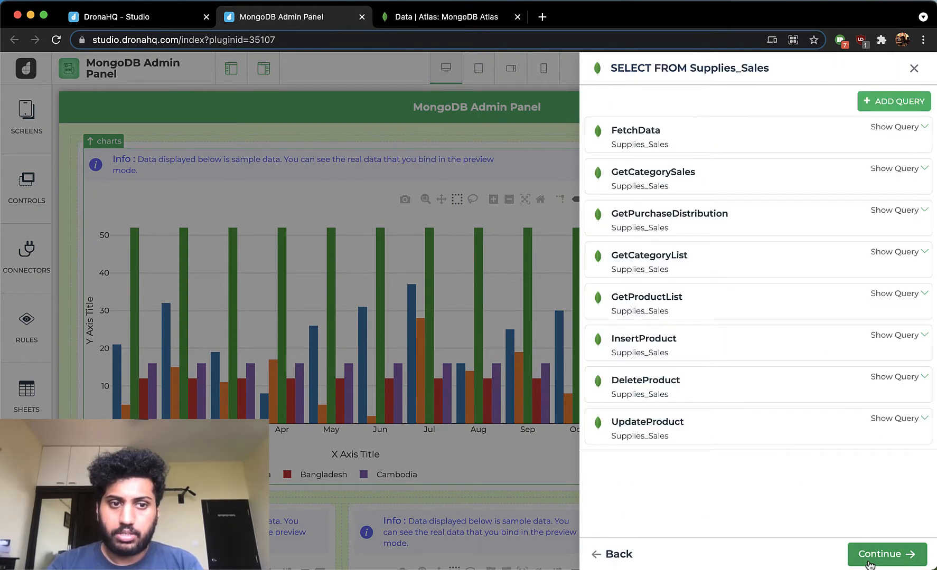
pyautogui.click(739, 225)
pyautogui.click(895, 563)
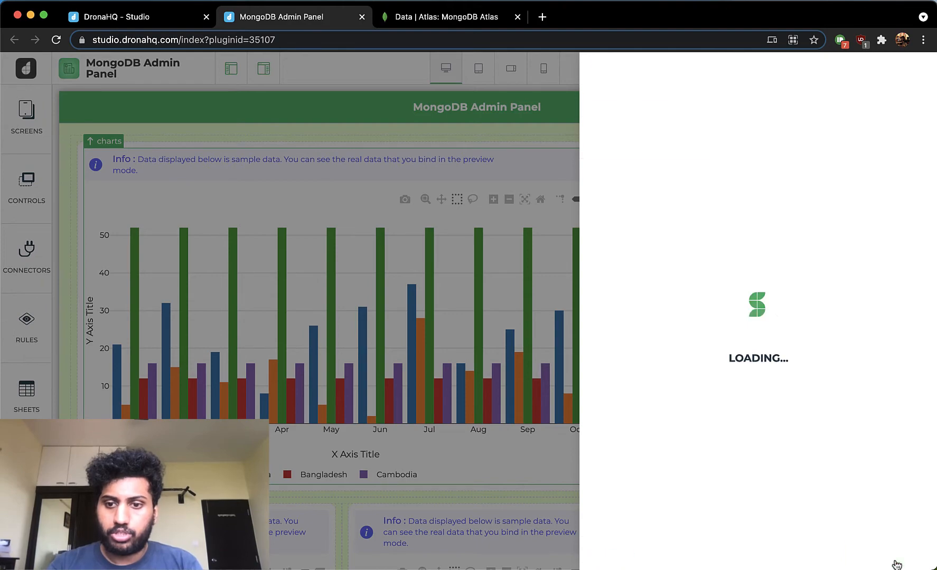
# - Name the bound connector GetPurchaseDistributionInfo and test and finish it
pyautogui.click(898, 554)
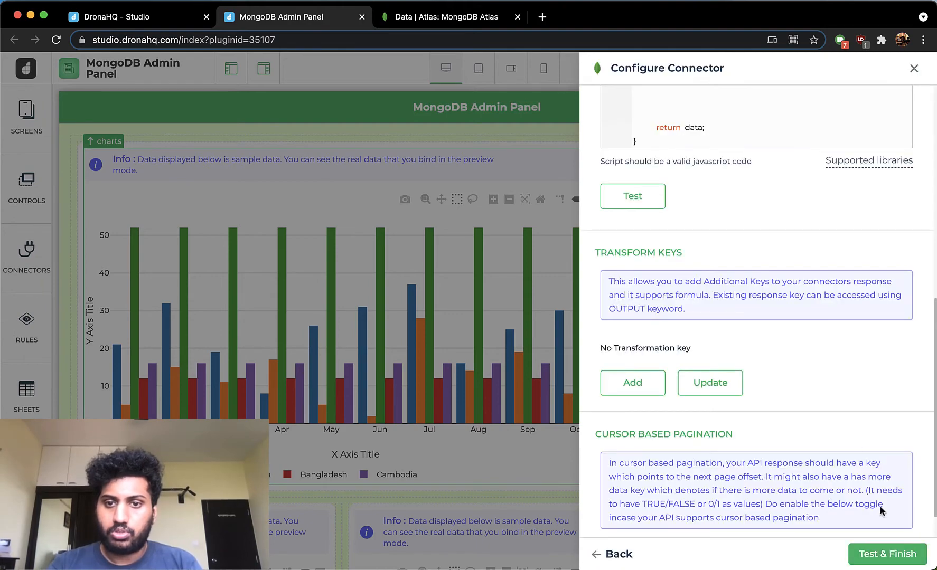
pyautogui.scroll(10, 878, 509)
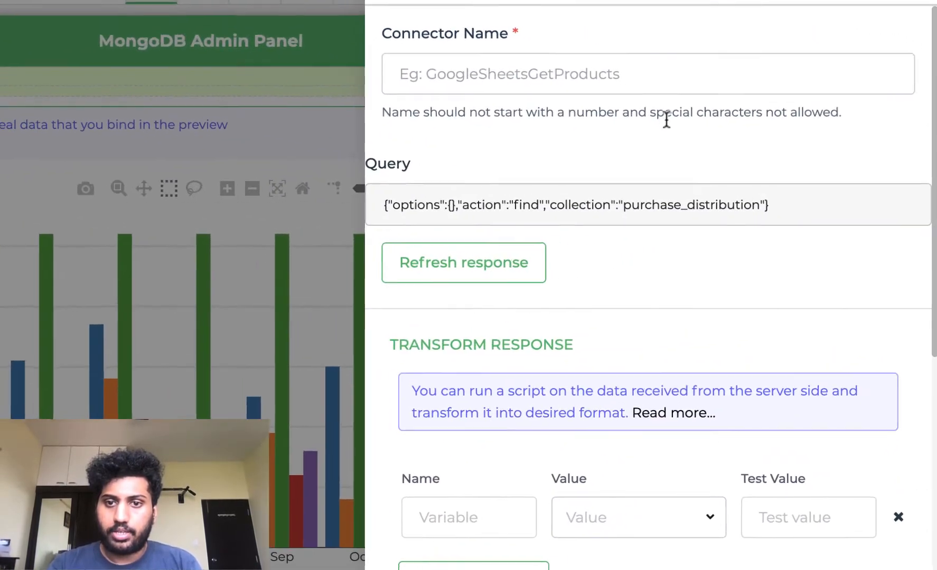
pyautogui.click(655, 82)
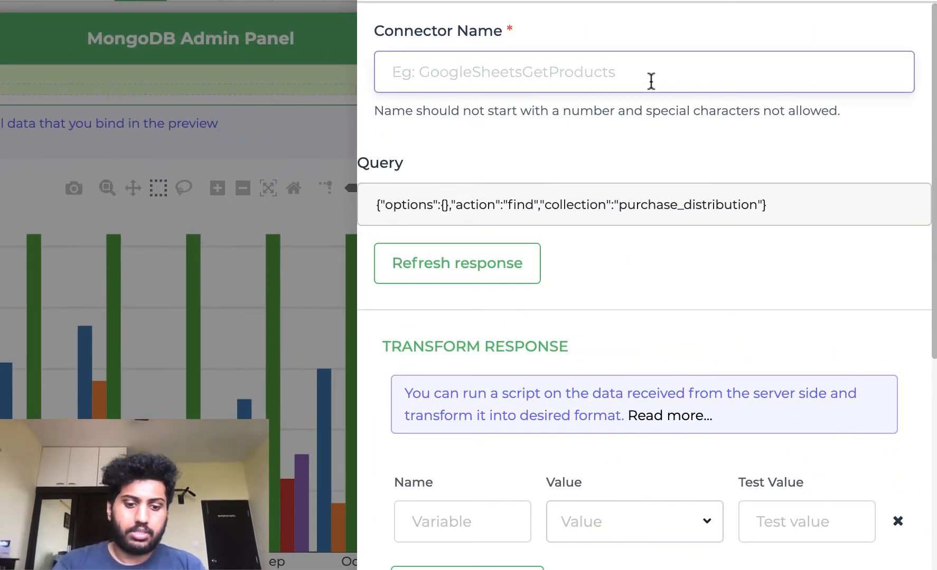
pyautogui.write('GetPurchaseDistributionInfo')
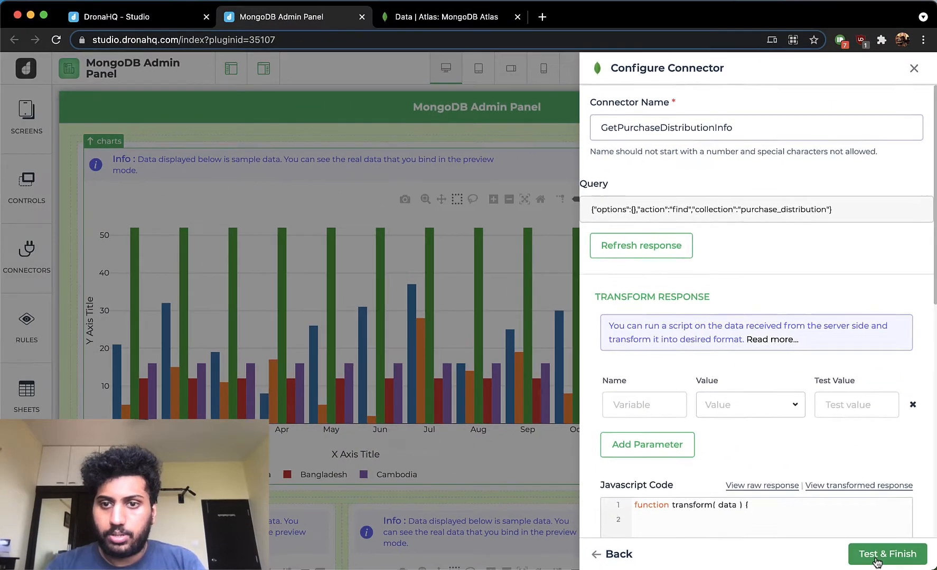
pyautogui.click(880, 557)
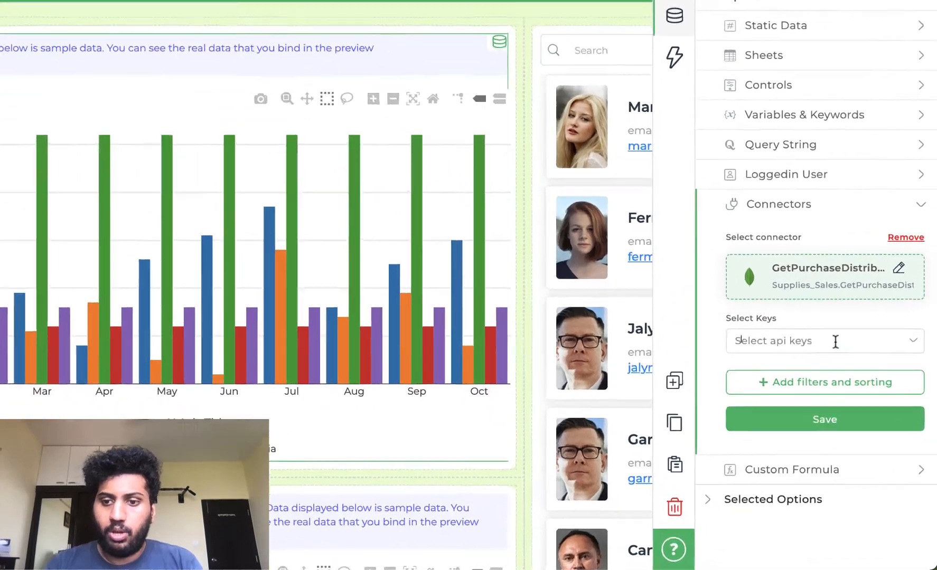
# - Select the keys result.rows.data.Purchase_Method, Seattle, Denver, Austin, London, San Diego and New York, then save the binding
pyautogui.click(856, 390)
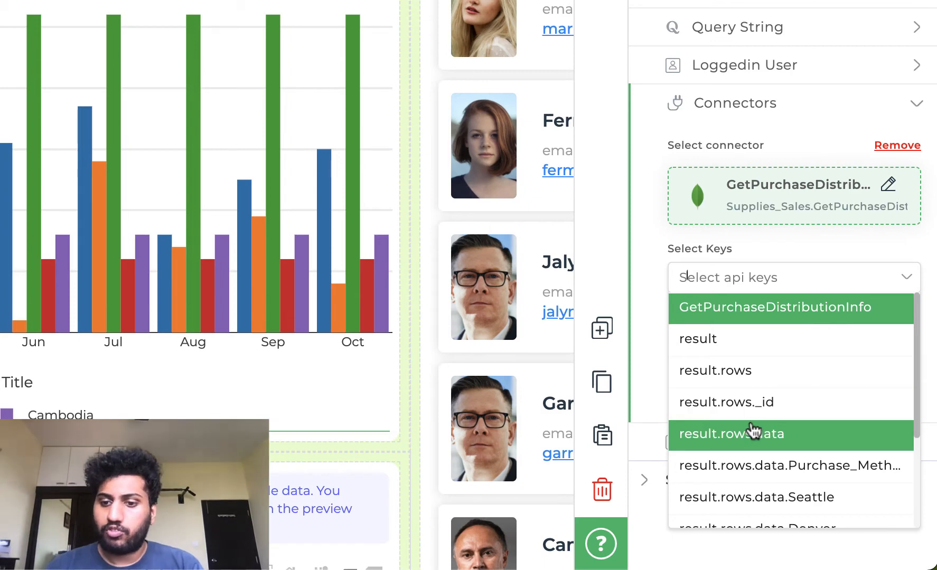
pyautogui.scroll(-2, 753, 430)
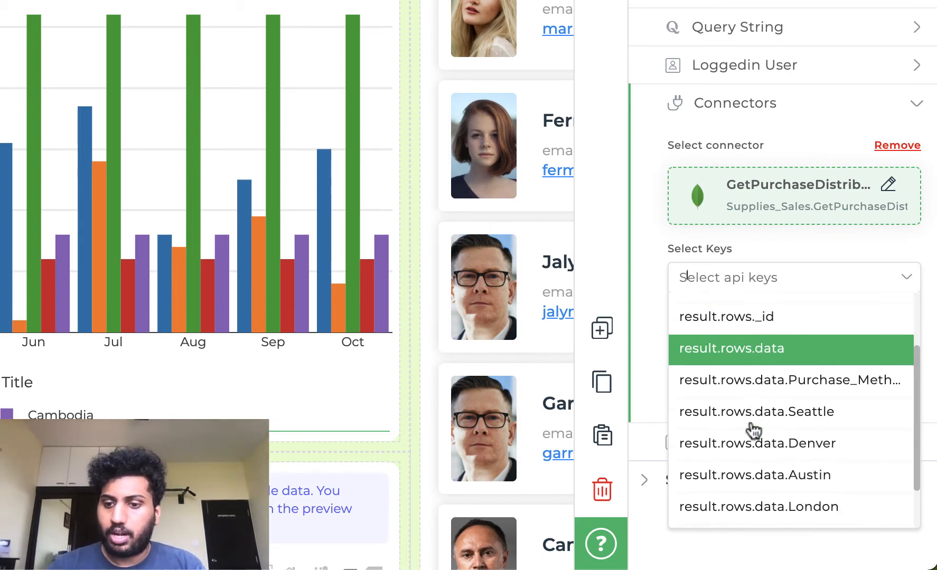
pyautogui.click(791, 392)
pyautogui.click(786, 411)
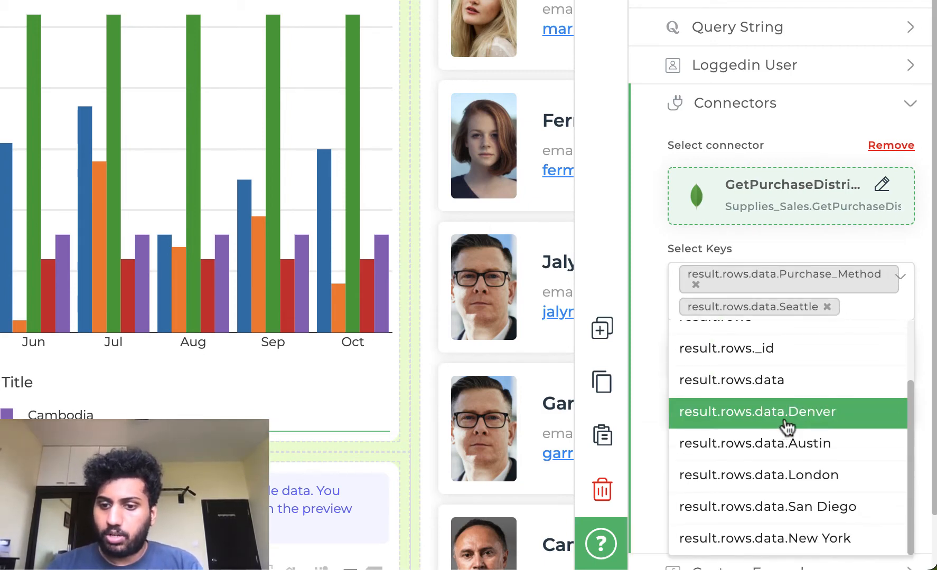
pyautogui.click(777, 468)
pyautogui.scroll(-3, 778, 470)
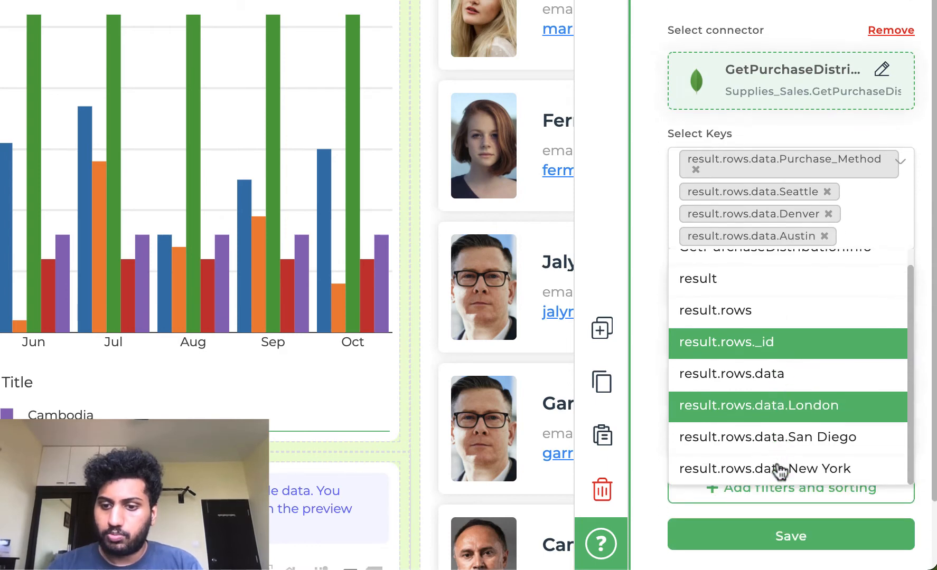
pyautogui.click(795, 380)
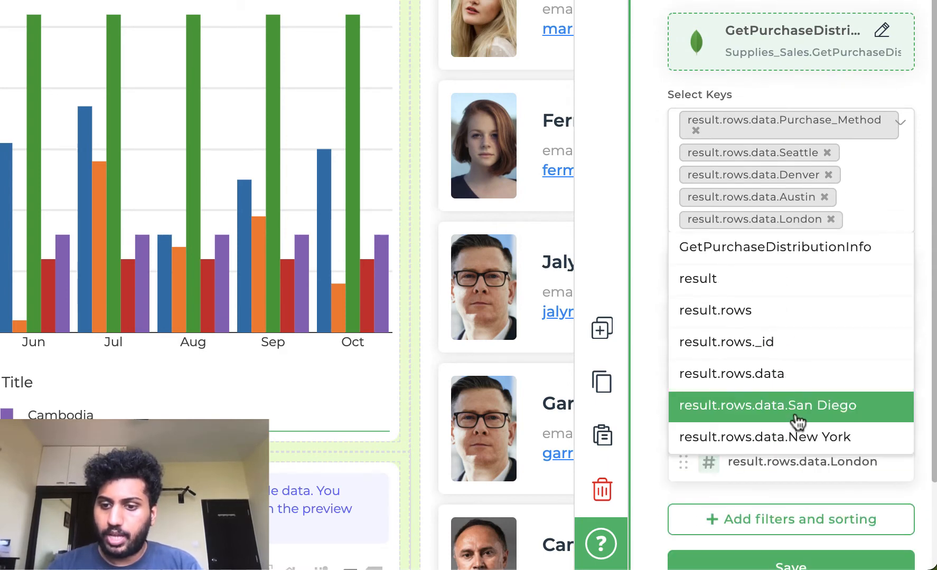
pyautogui.click(795, 414)
pyautogui.click(793, 430)
pyautogui.click(766, 89)
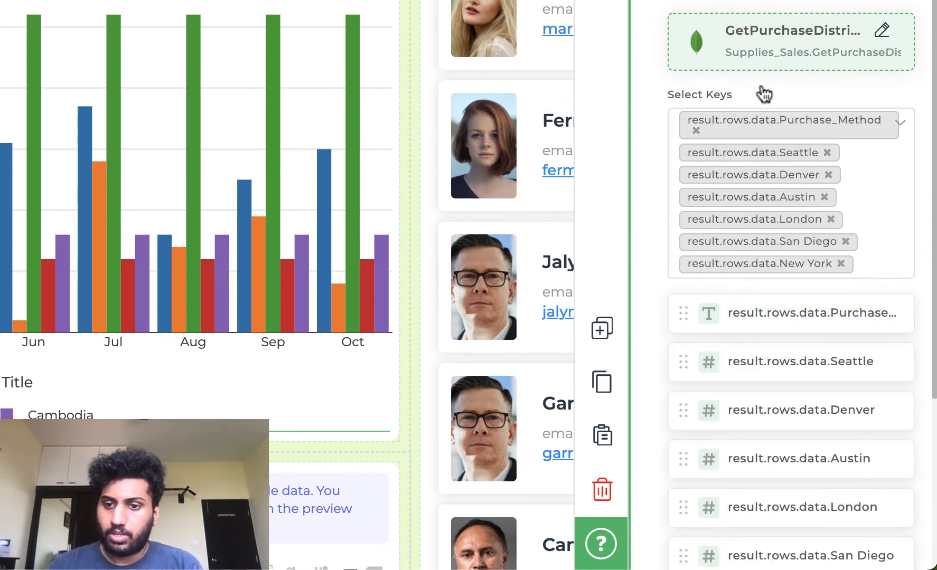
pyautogui.scroll(-5, 795, 333)
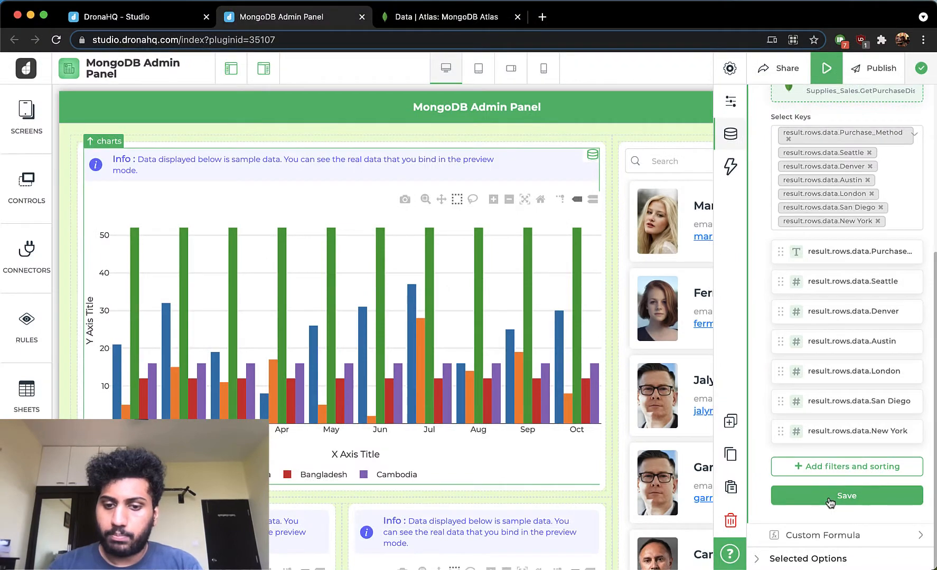
pyautogui.click(830, 499)
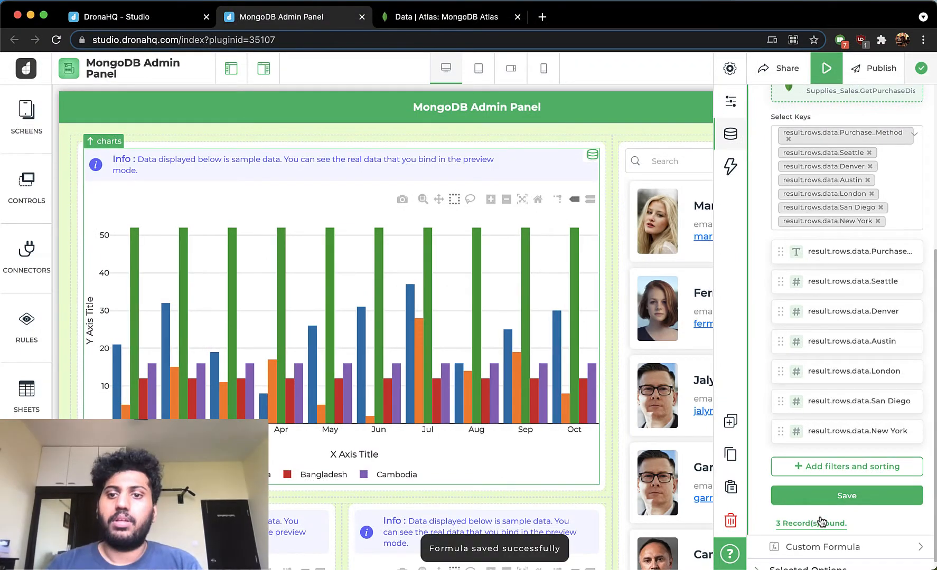
# - Set the bar chart's X-axis column to result.rows.data.Purchase_Method and its Y-axis columns to the six city keys
pyautogui.scroll(5, 796, 300)
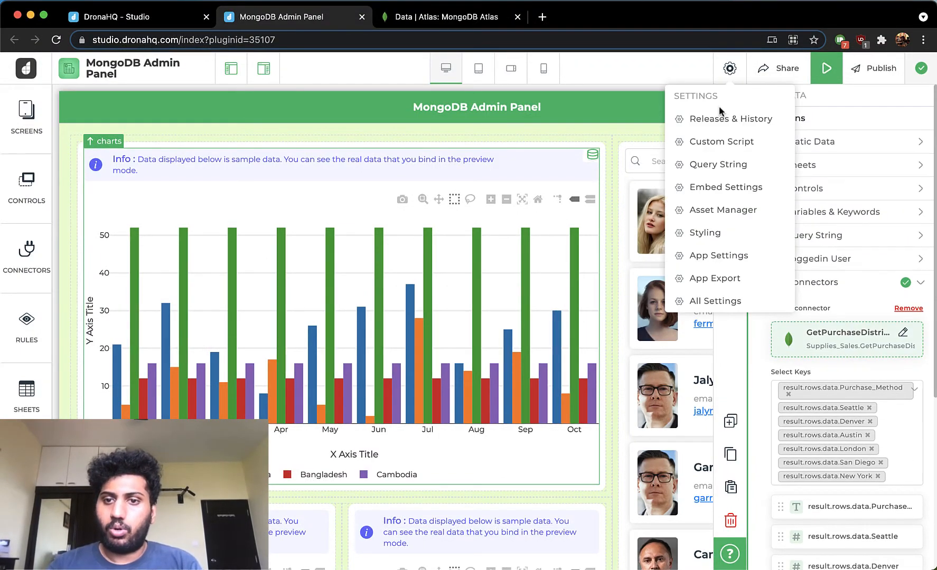
pyautogui.click(732, 99)
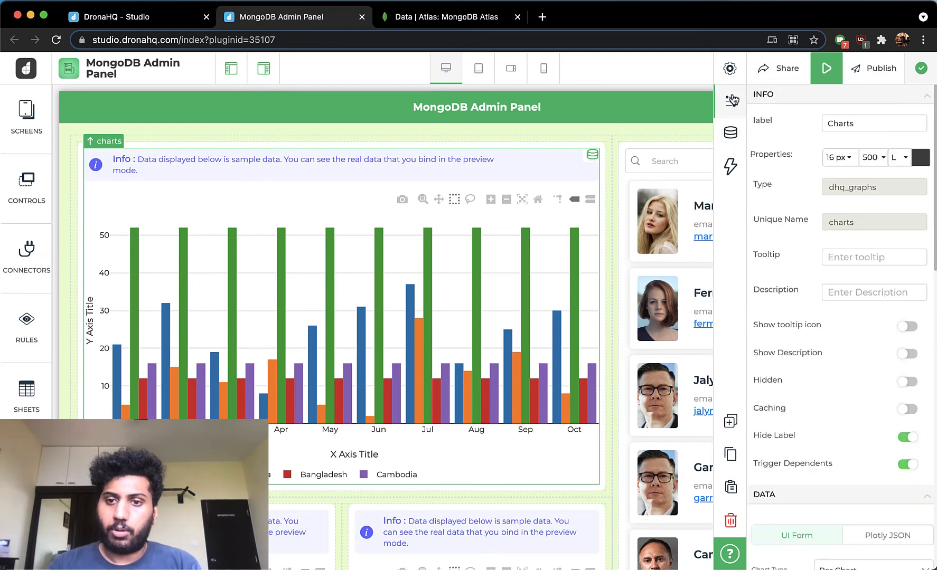
pyautogui.scroll(-5, 801, 339)
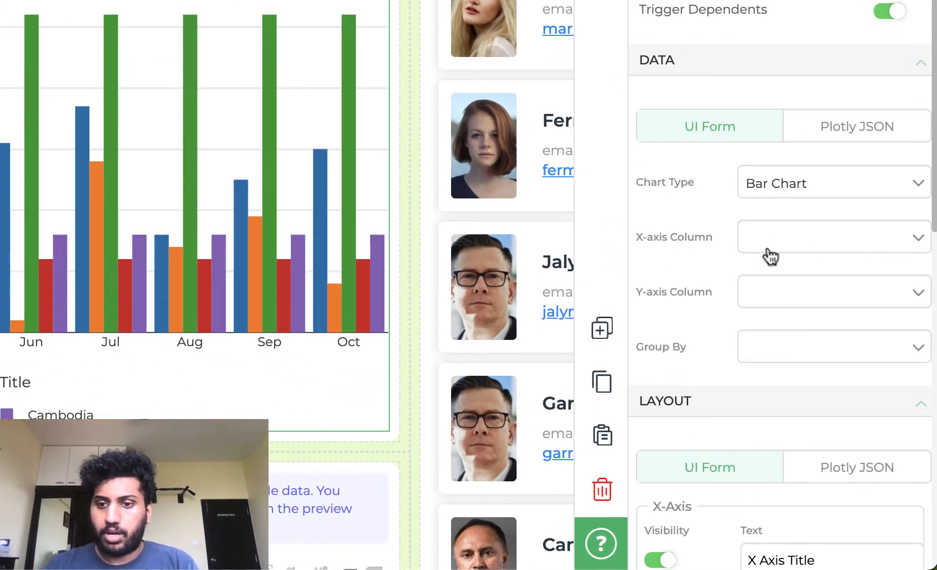
pyautogui.click(819, 347)
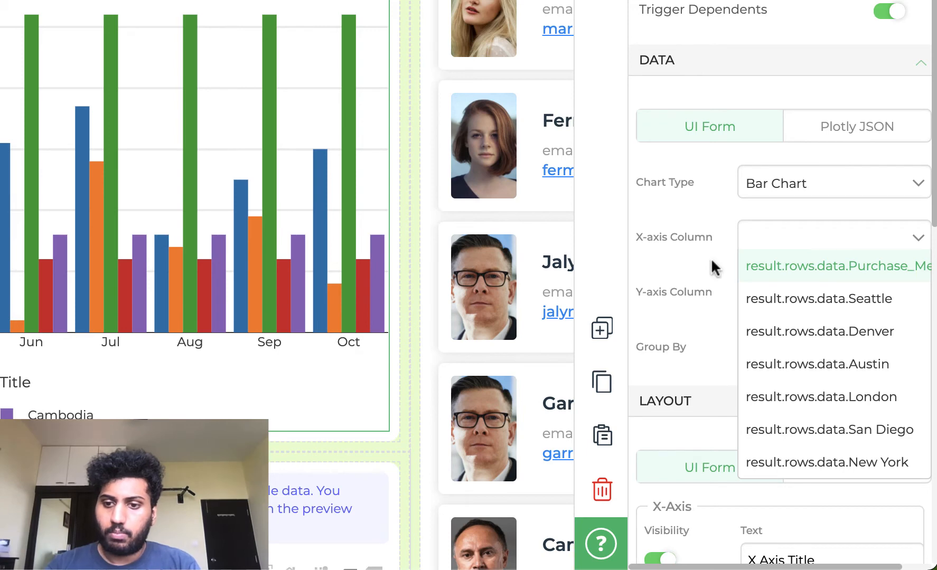
pyautogui.press('Return')
pyautogui.click(787, 301)
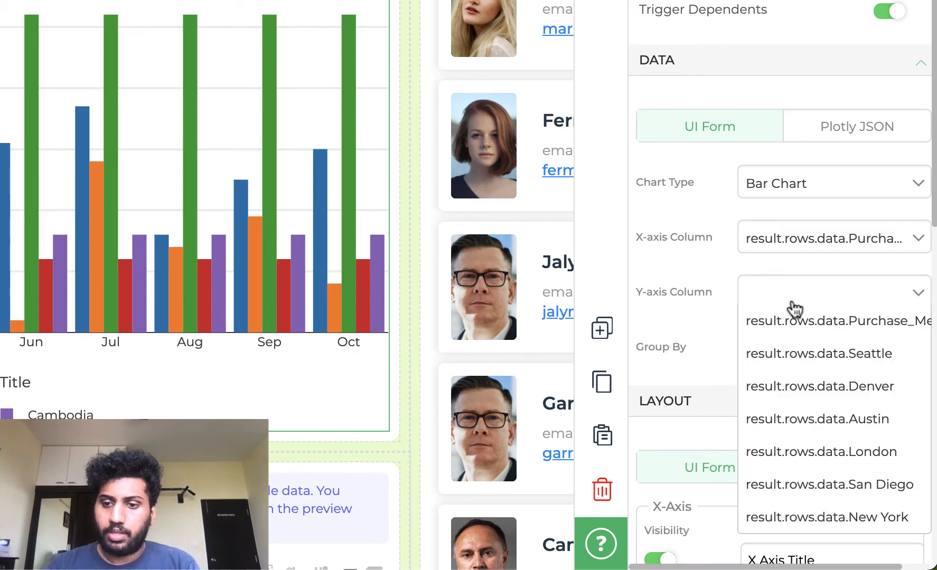
pyautogui.click(801, 399)
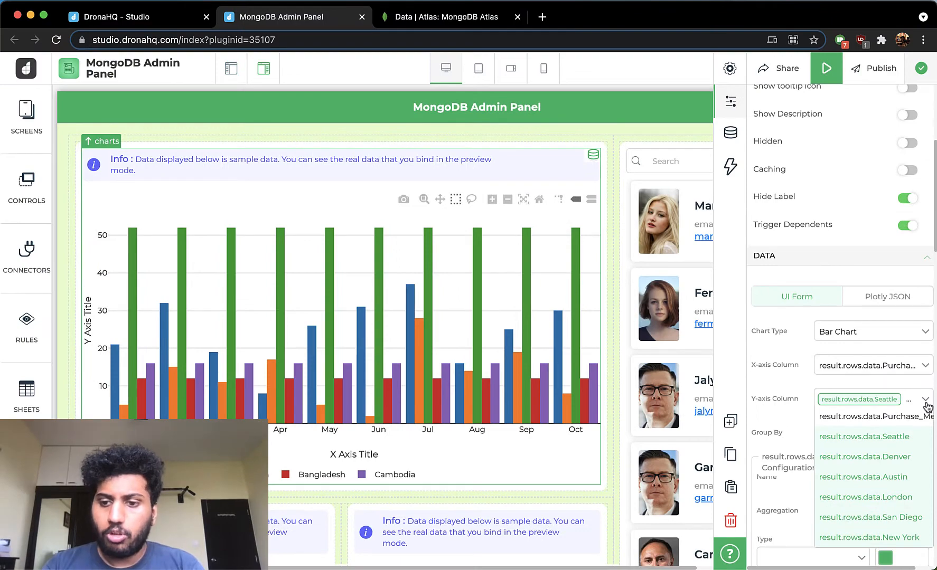
pyautogui.click(927, 404)
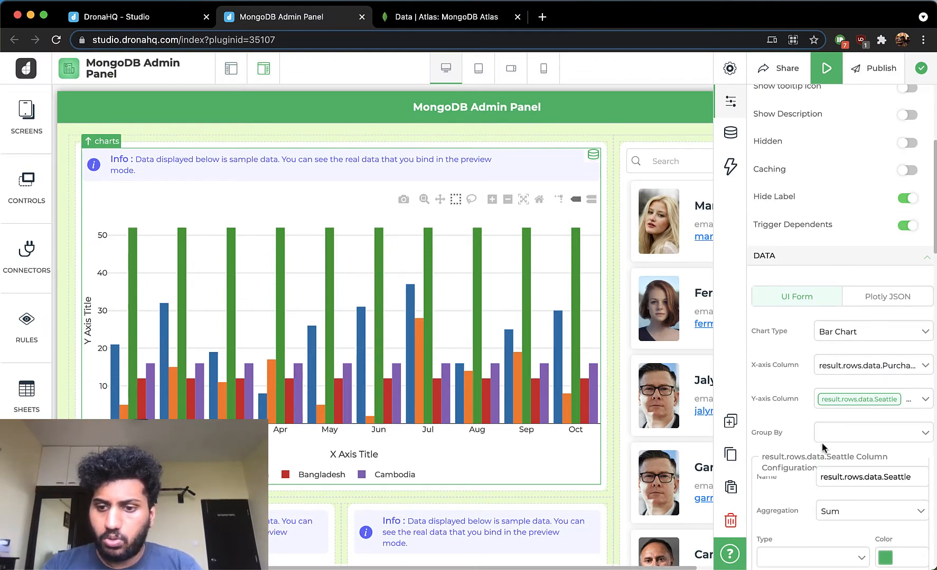
# - Rename the Seattle and Denver series to Seattle and Denver and set both aggregations to None
pyautogui.scroll(-3, 822, 442)
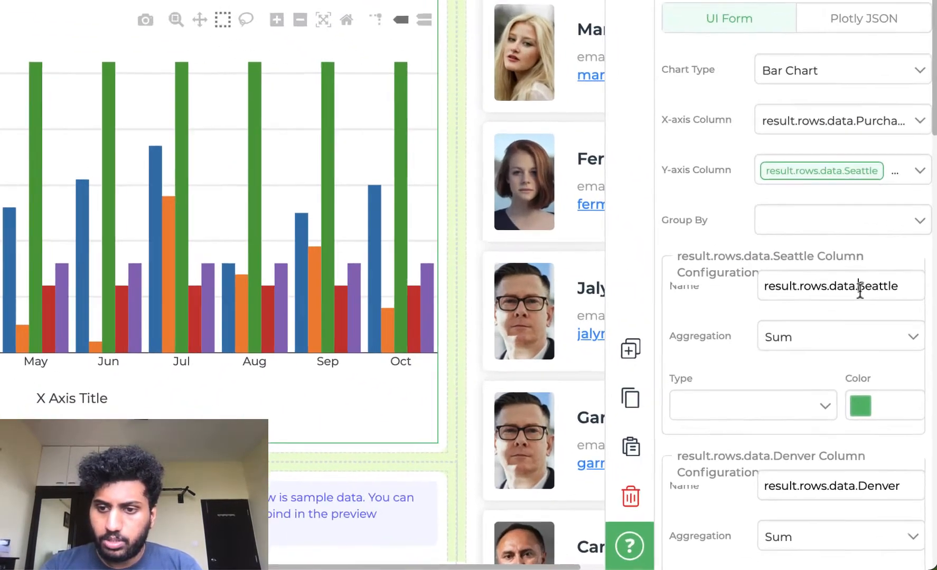
pyautogui.moveTo(883, 379); pyautogui.dragTo(790, 373)
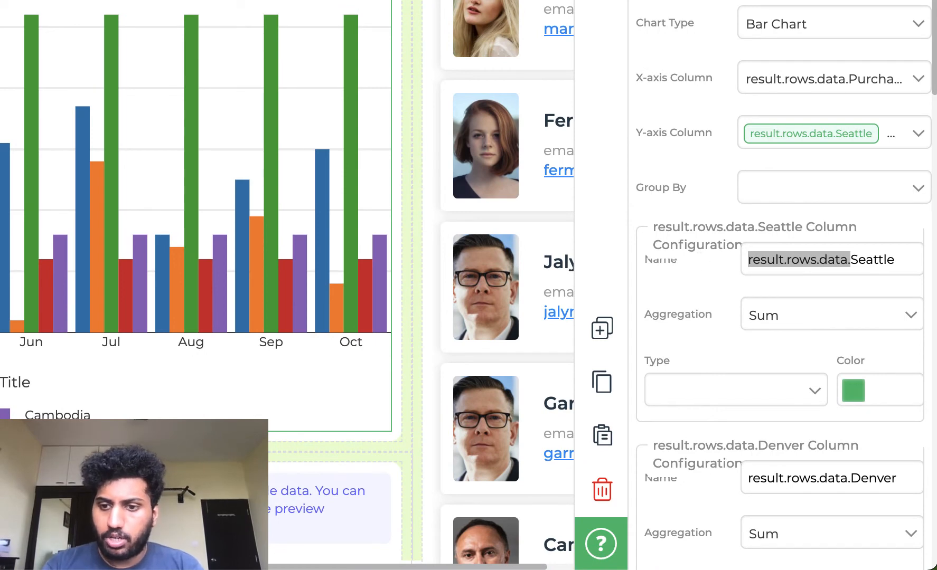
pyautogui.press('BackSpace')
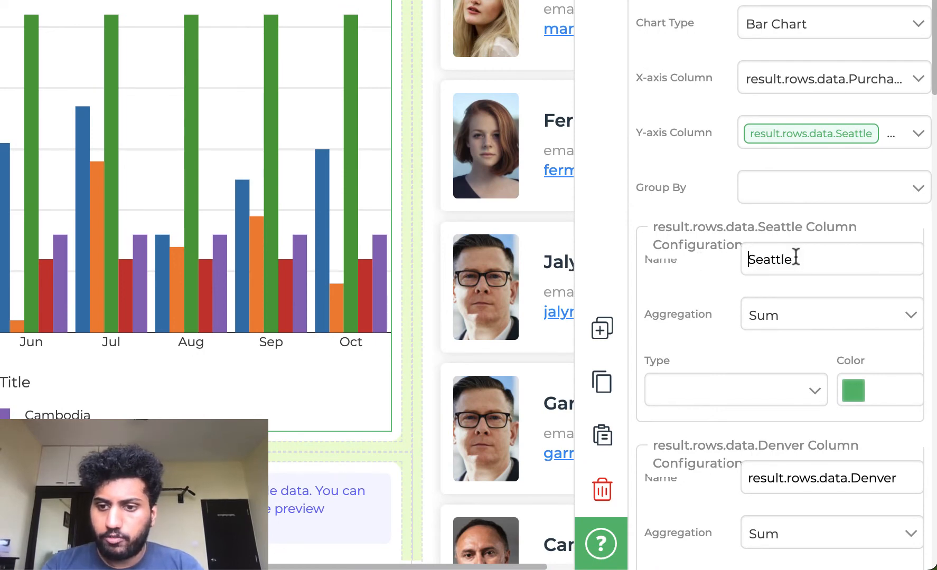
pyautogui.click(795, 320)
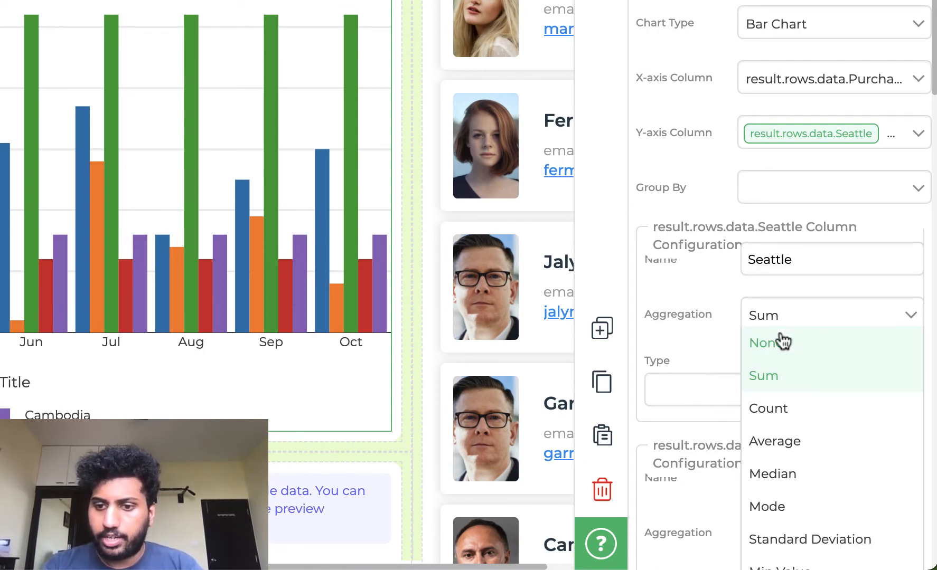
pyautogui.click(781, 334)
pyautogui.scroll(-5, 780, 339)
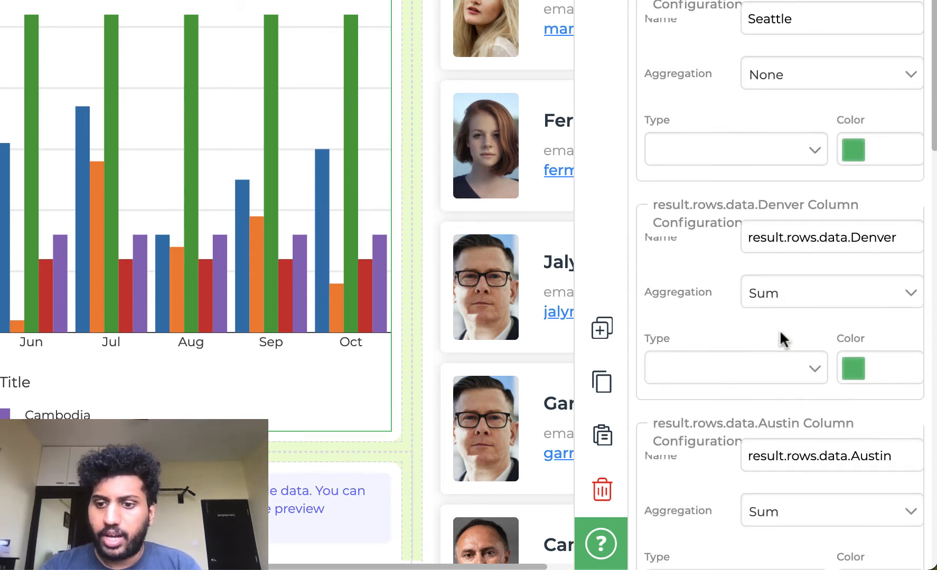
pyautogui.moveTo(852, 236); pyautogui.dragTo(704, 241)
pyautogui.press('BackSpace')
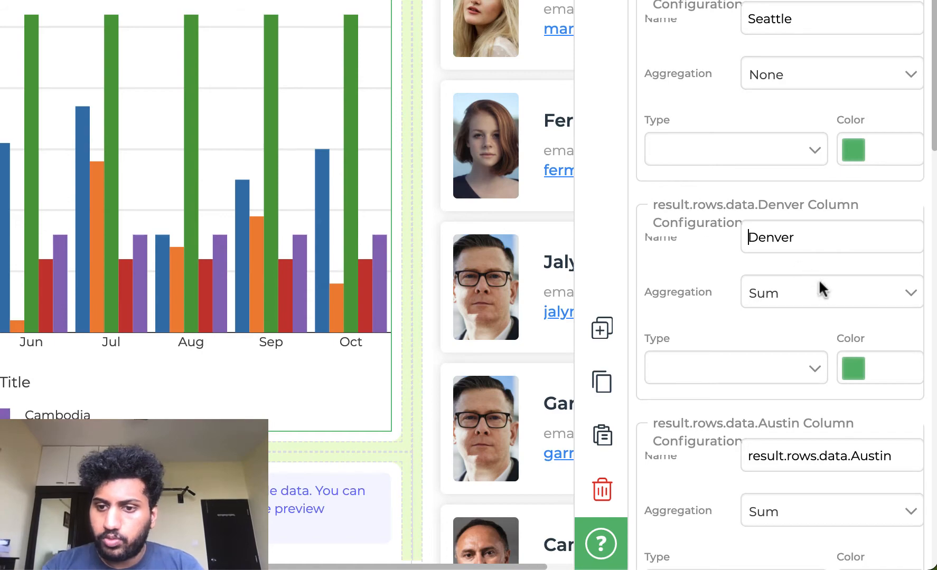
pyautogui.click(826, 293)
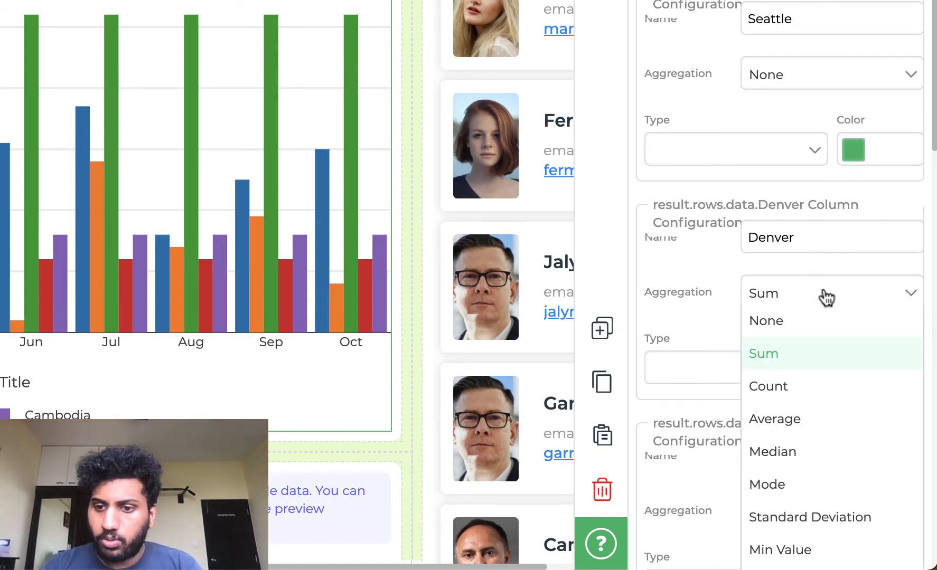
pyautogui.click(808, 323)
# - Rename the Austin and London series to Austin and London and set both aggregations to None
pyautogui.scroll(-3, 806, 324)
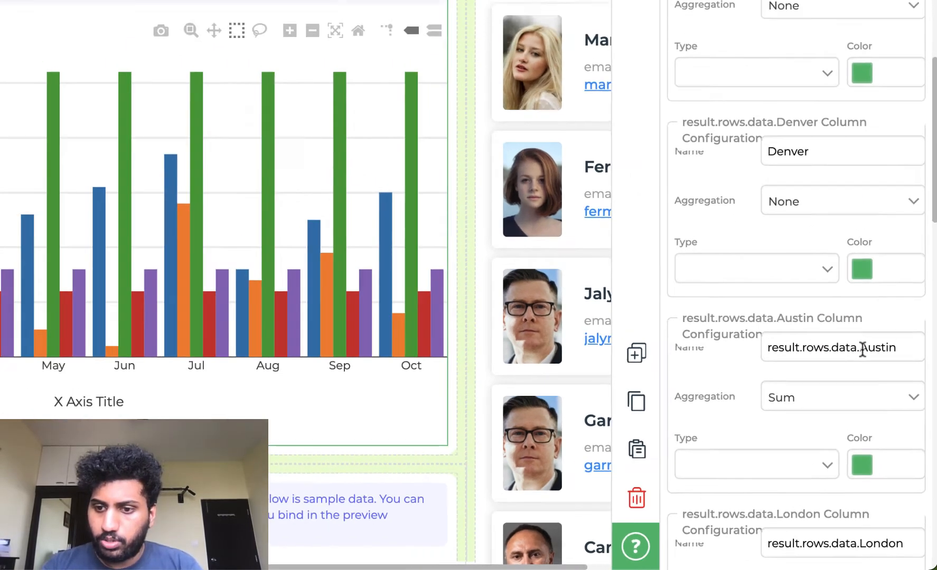
pyautogui.moveTo(862, 349); pyautogui.dragTo(742, 358)
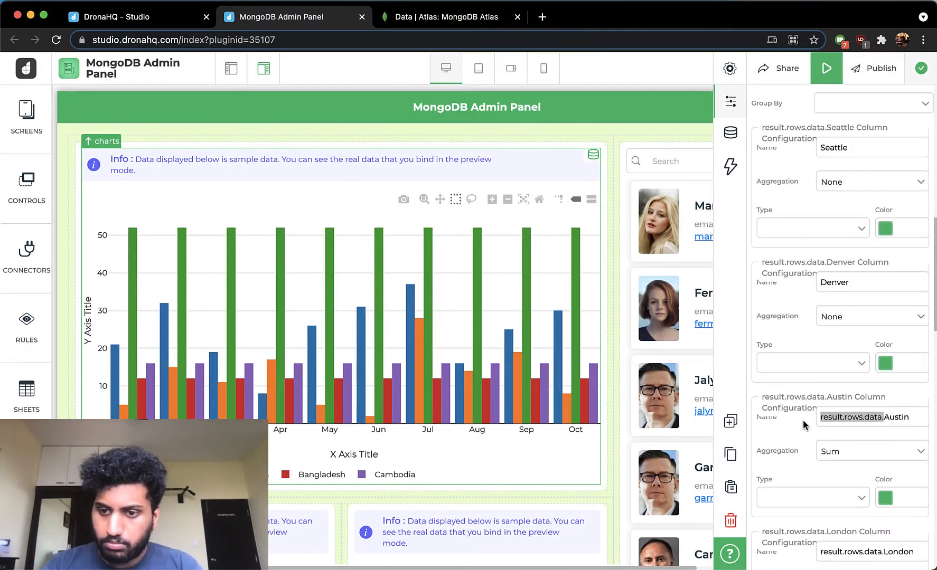
pyautogui.press('BackSpace')
pyautogui.click(845, 452)
pyautogui.click(842, 468)
pyautogui.scroll(-3, 842, 468)
pyautogui.moveTo(887, 371); pyautogui.dragTo(819, 371)
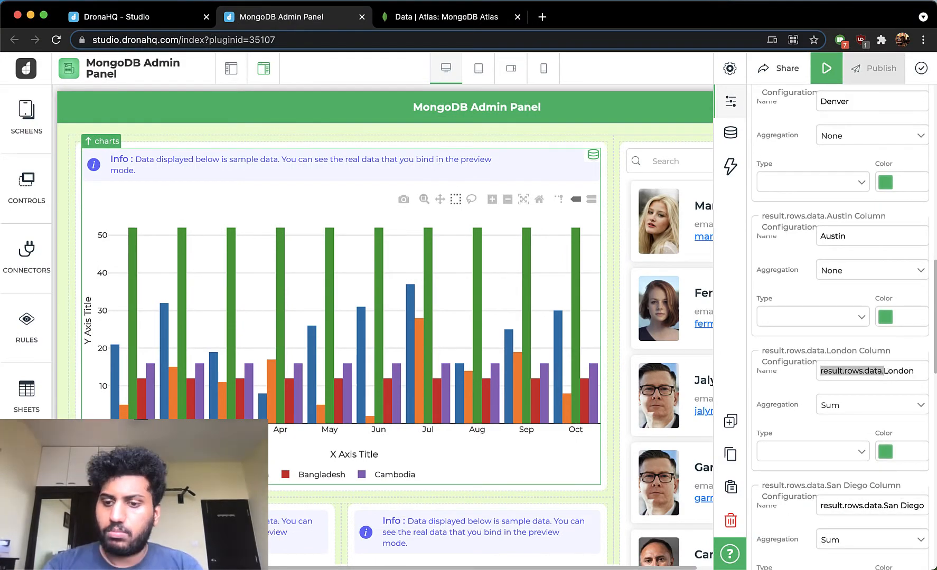
pyautogui.press('BackSpace')
pyautogui.click(834, 406)
pyautogui.click(832, 425)
# - Rename the San Diego and New York series to San Diego and New York with aggregation None
pyautogui.scroll(-4, 832, 425)
pyautogui.moveTo(884, 295); pyautogui.dragTo(768, 298)
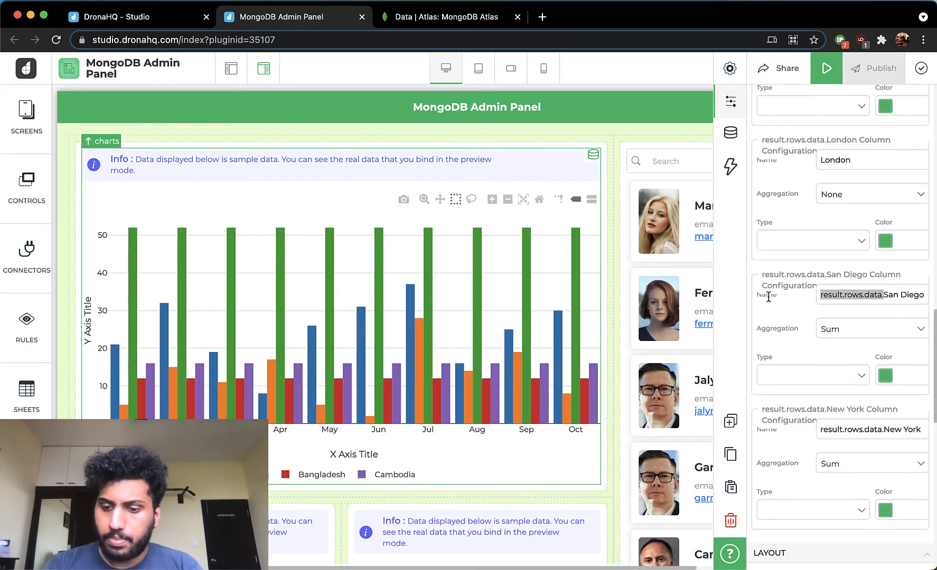
pyautogui.press('BackSpace')
pyautogui.click(845, 329)
pyautogui.click(832, 347)
pyautogui.scroll(-3, 831, 347)
pyautogui.moveTo(883, 314); pyautogui.dragTo(786, 317)
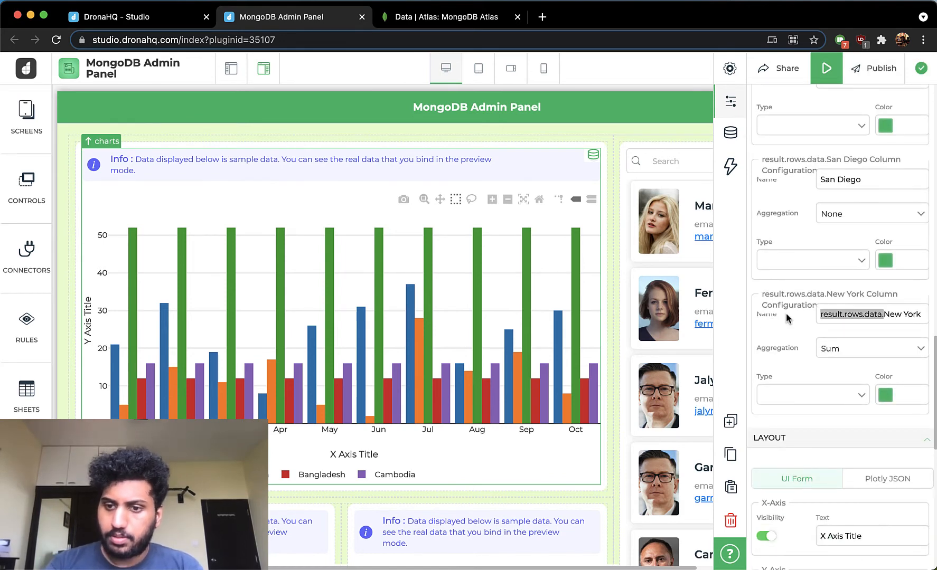
pyautogui.press('BackSpace')
pyautogui.click(872, 348)
pyautogui.click(868, 369)
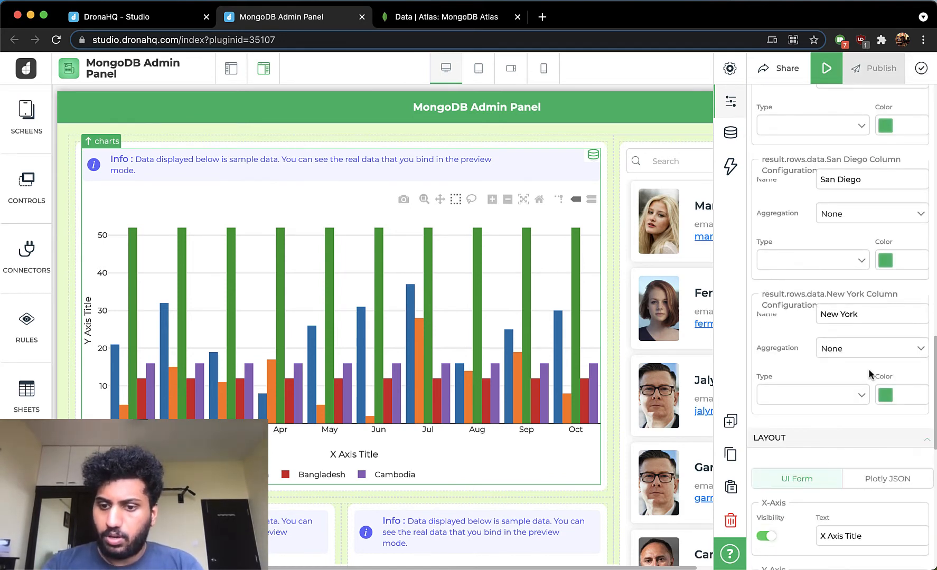
# - Set the bar chart's X-axis title to Purchase Type and its Y-axis title to Order Count
pyautogui.scroll(-5, 868, 369)
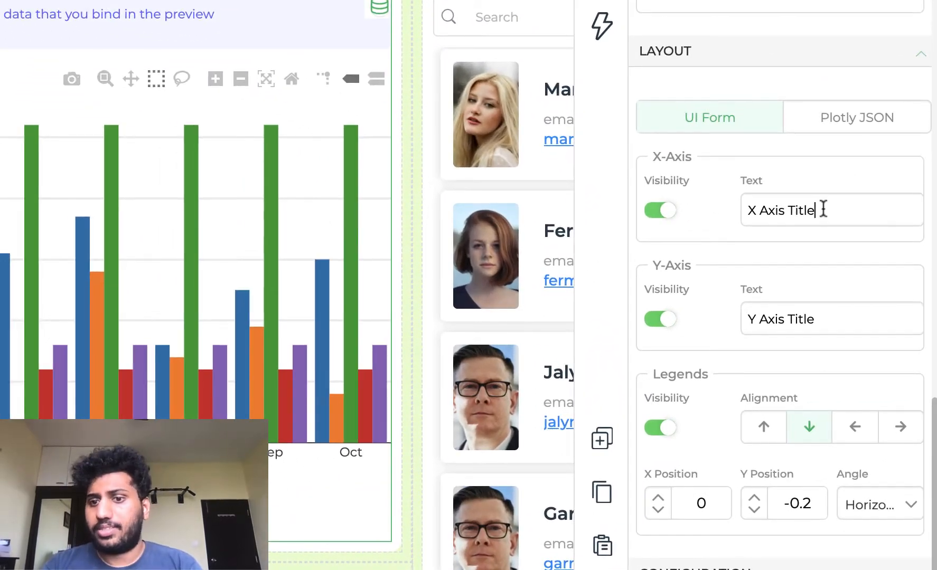
pyautogui.moveTo(822, 209); pyautogui.dragTo(703, 212)
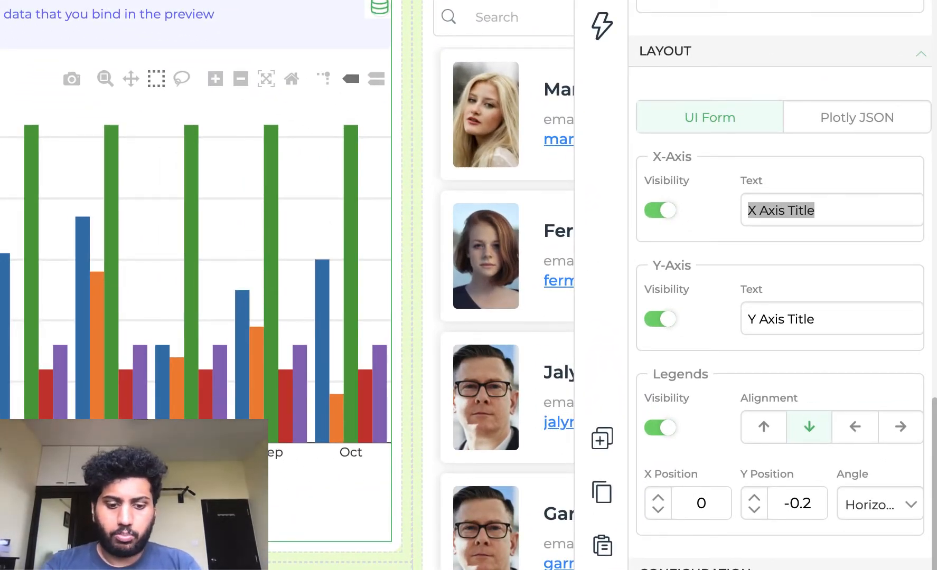
pyautogui.write('O')
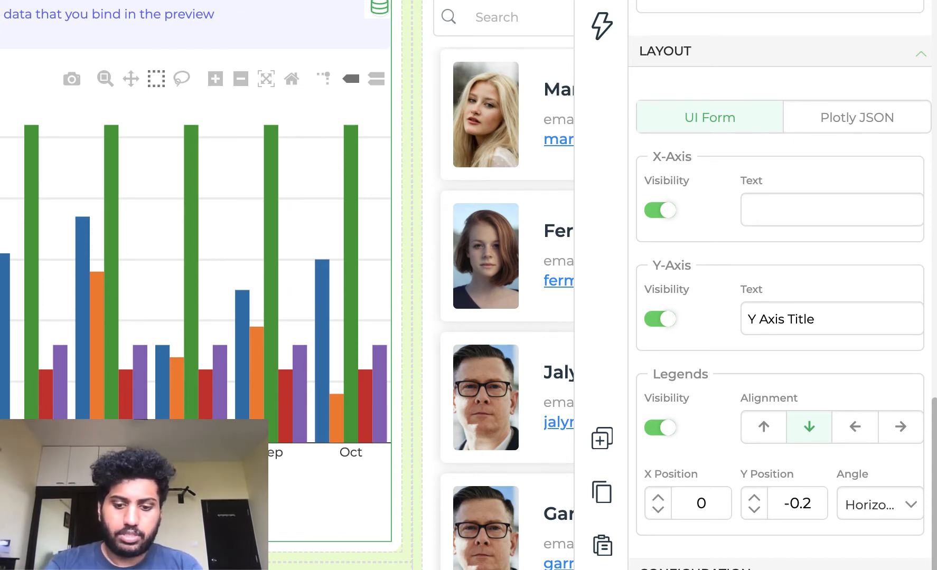
pyautogui.write('Purchase Type')
pyautogui.tripleClick(802, 305)
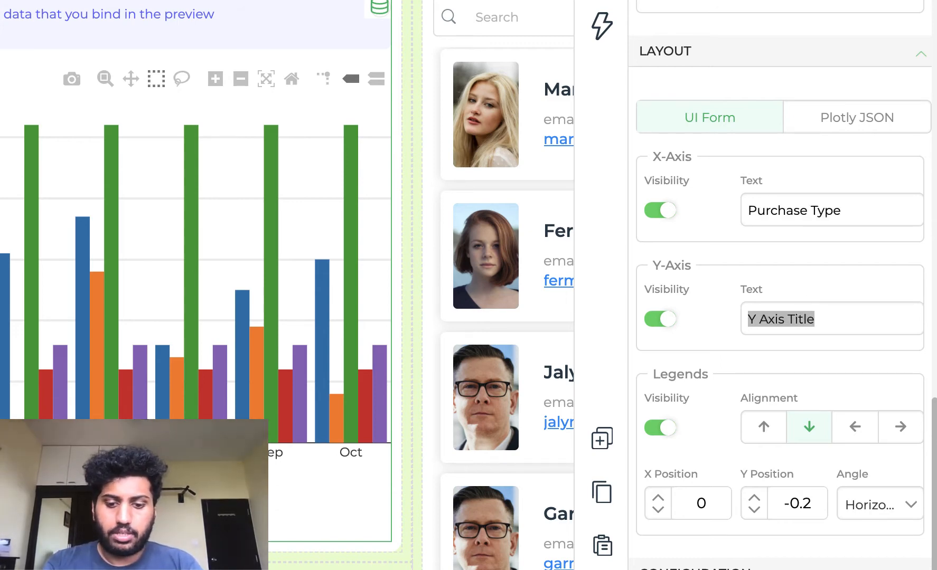
pyautogui.press('BackSpace')
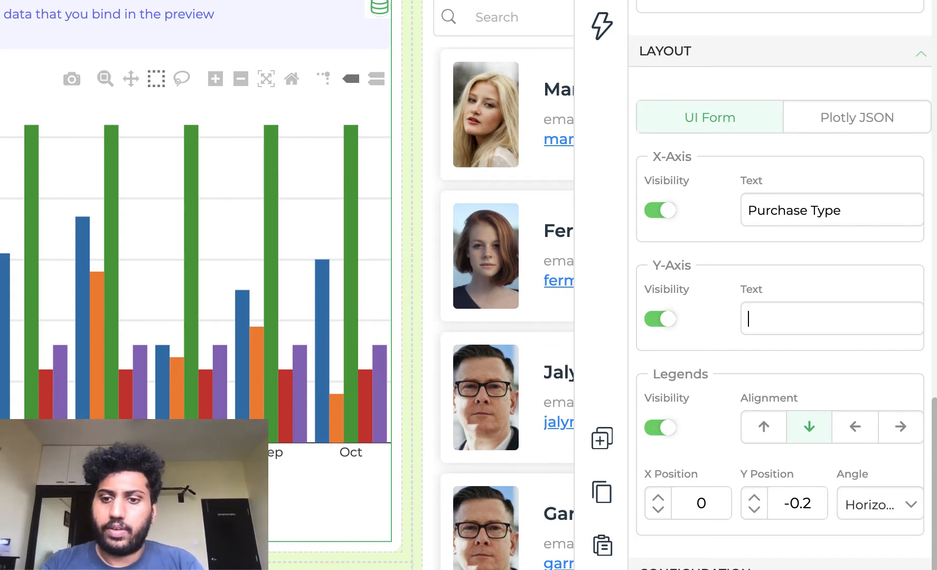
pyautogui.write('Order Count')
# - Align the bar chart's legend to the top and save the app
pyautogui.scroll(-2, 820, 429)
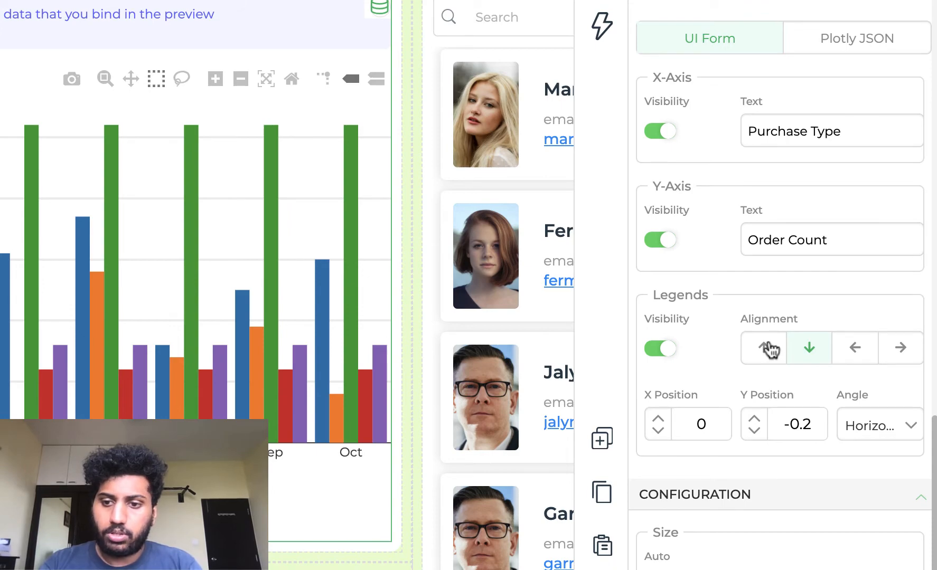
pyautogui.click(769, 348)
pyautogui.scroll(-6, 770, 350)
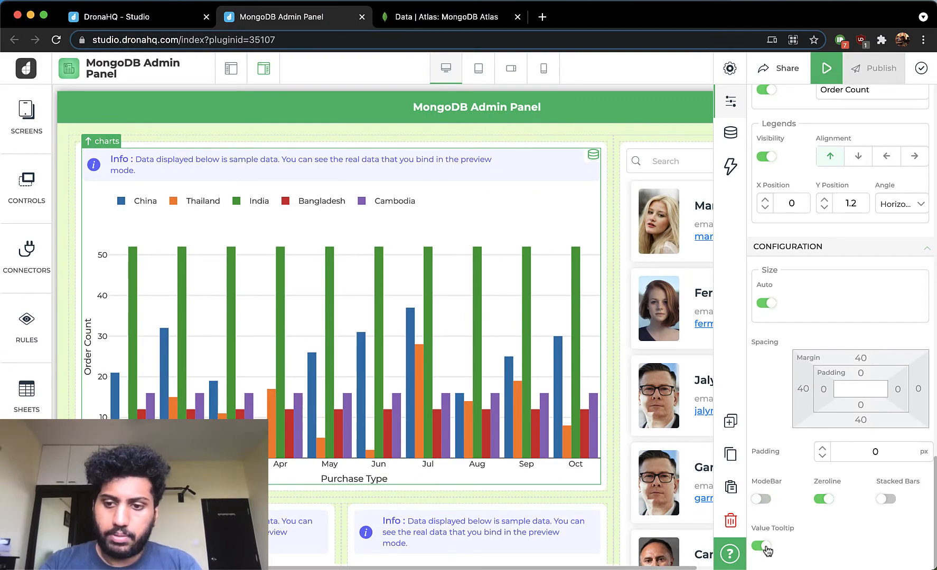
pyautogui.scroll(15, 795, 378)
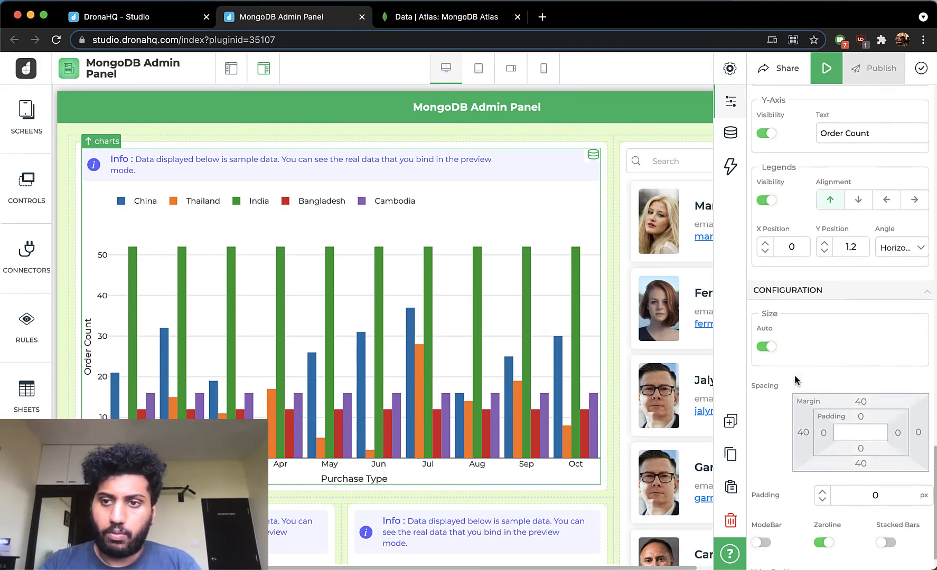
pyautogui.scroll(10, 795, 380)
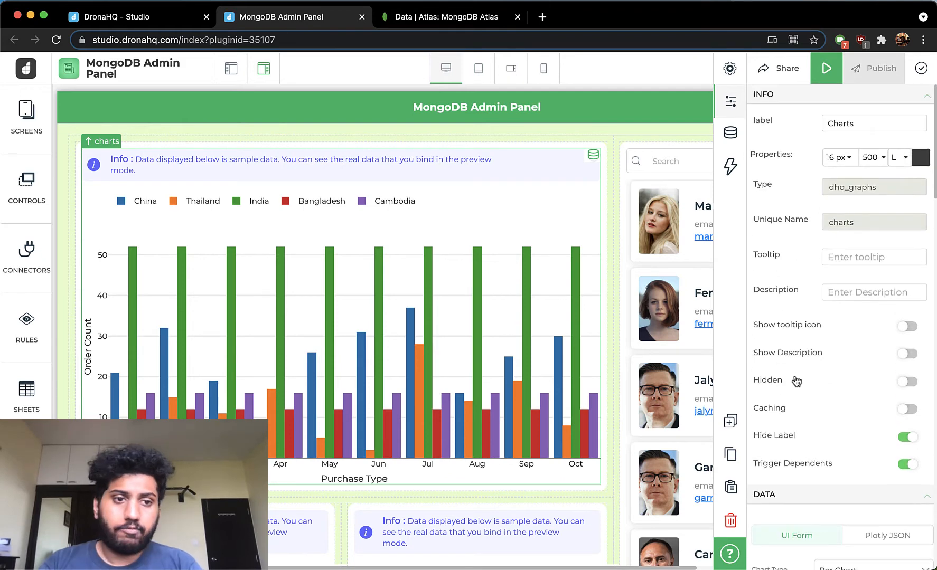
pyautogui.click(917, 73)
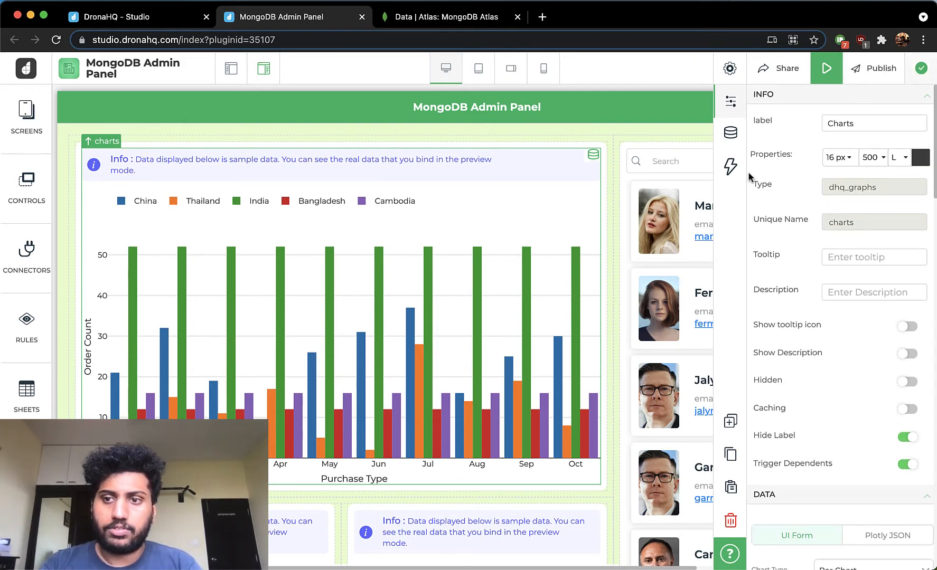
# - Select the lower-left chart and open its data connector configuration
pyautogui.scroll(-4, 497, 362)
pyautogui.scroll(-3, 497, 362)
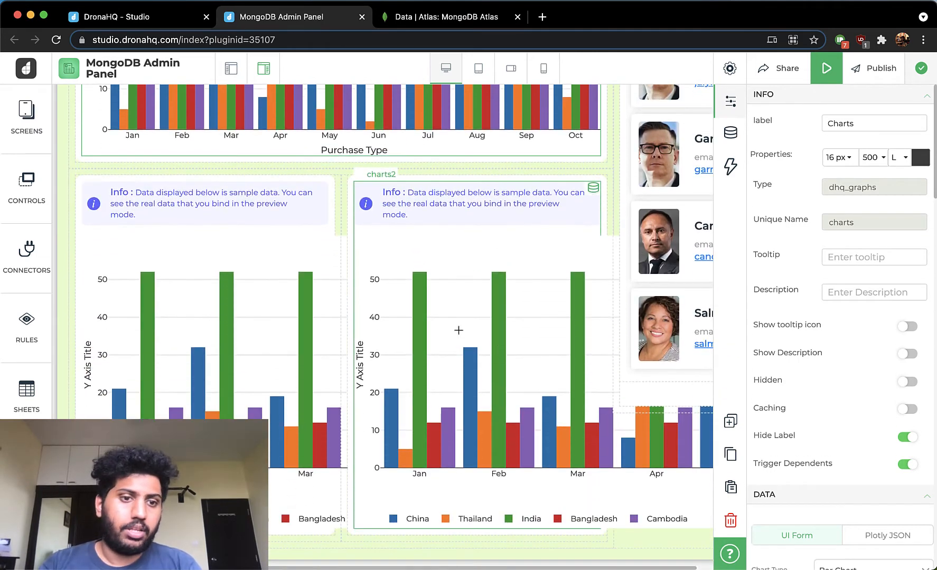
pyautogui.click(259, 265)
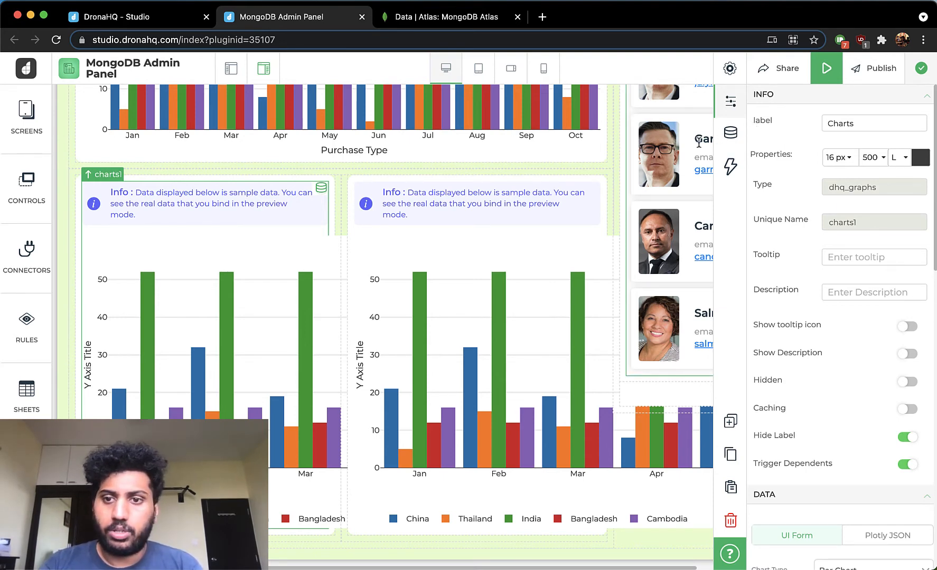
pyautogui.click(730, 133)
pyautogui.click(886, 554)
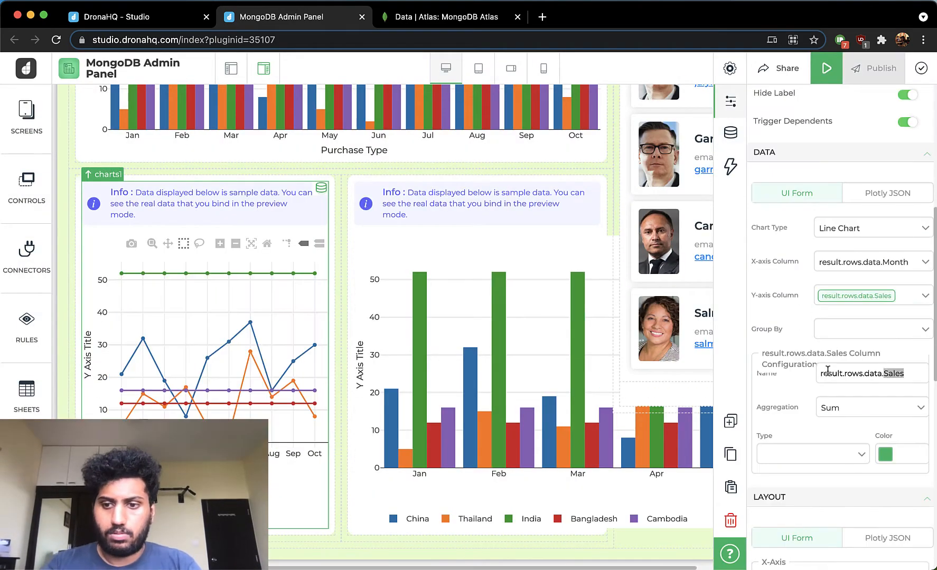
# - Show the Order Categories chart's label by turning off Hide Label
pyautogui.scroll(-10, 845, 343)
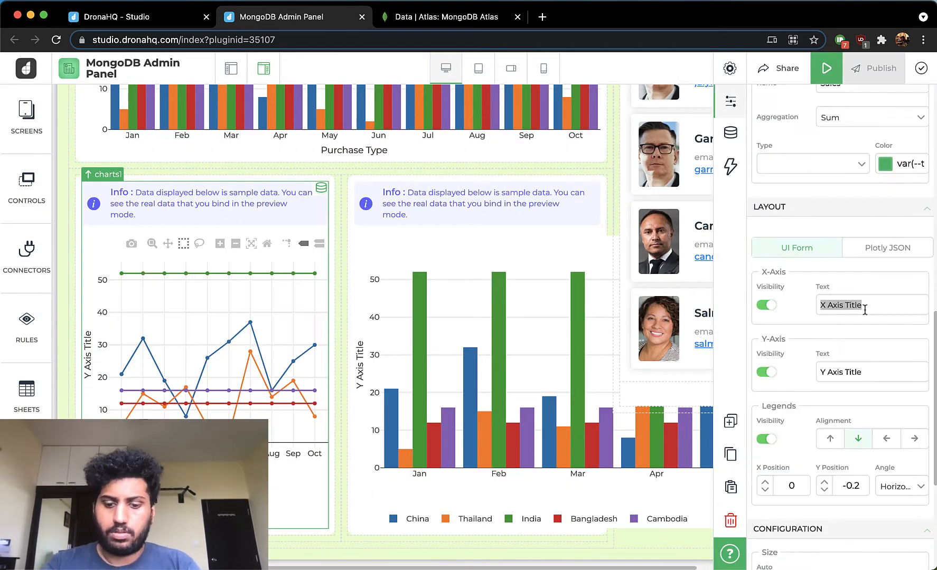
pyautogui.scroll(15, 845, 343)
pyautogui.click(905, 439)
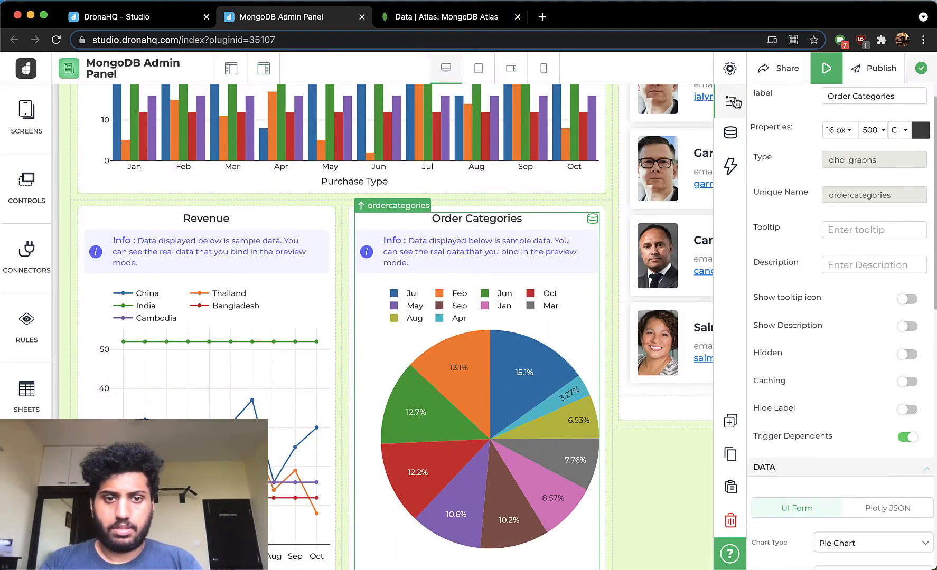
# - Relabel the compact card list as Product List and center-align its label
pyautogui.click(733, 101)
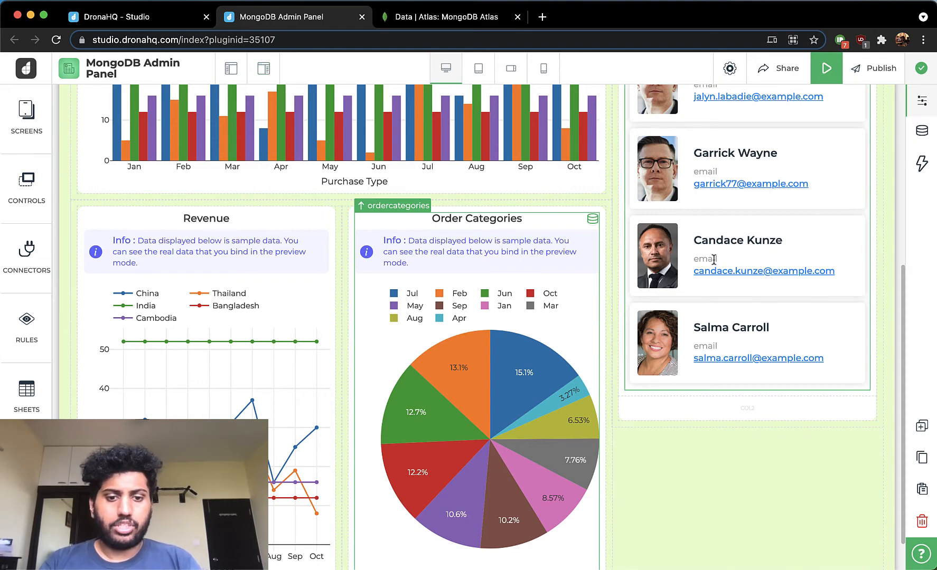
pyautogui.scroll(5, 713, 259)
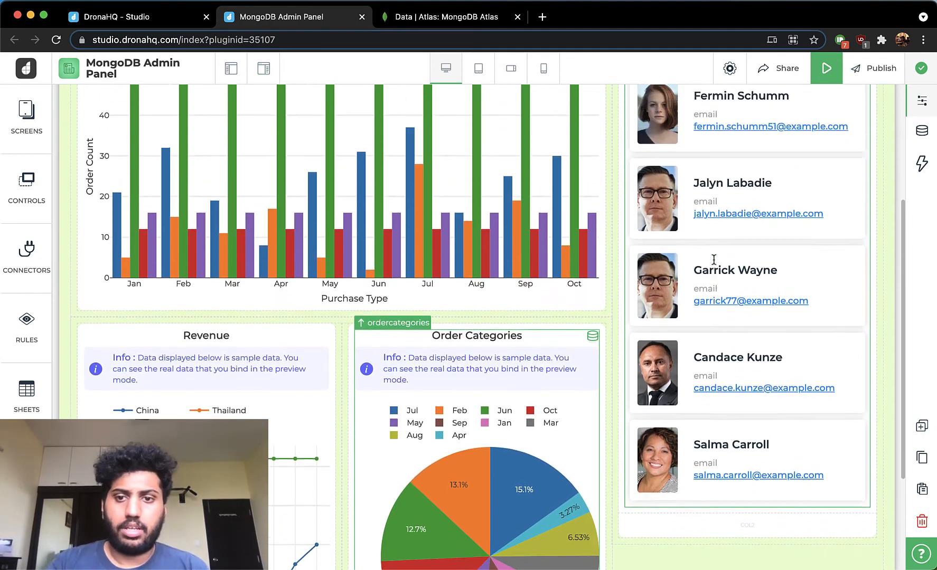
pyautogui.scroll(2, 713, 258)
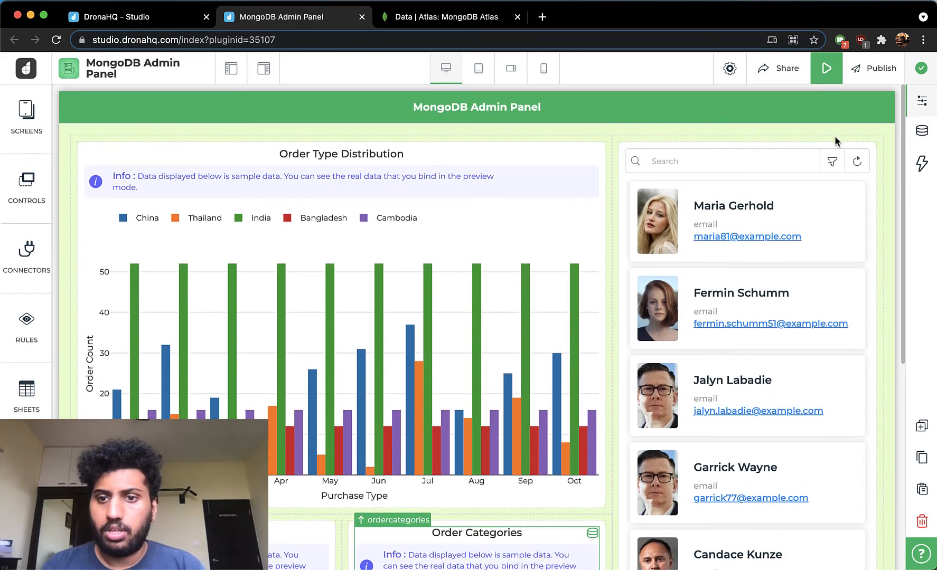
pyautogui.click(919, 102)
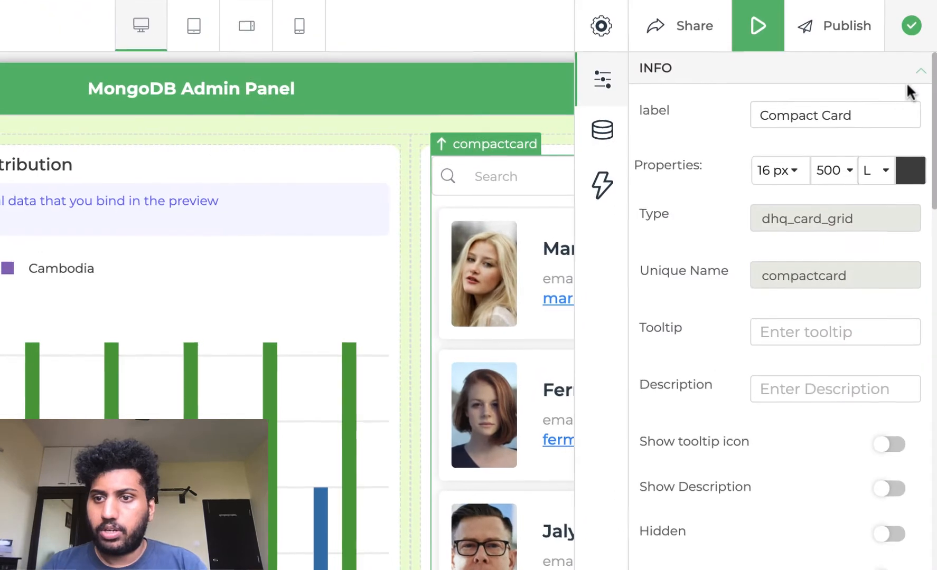
pyautogui.tripleClick(847, 111)
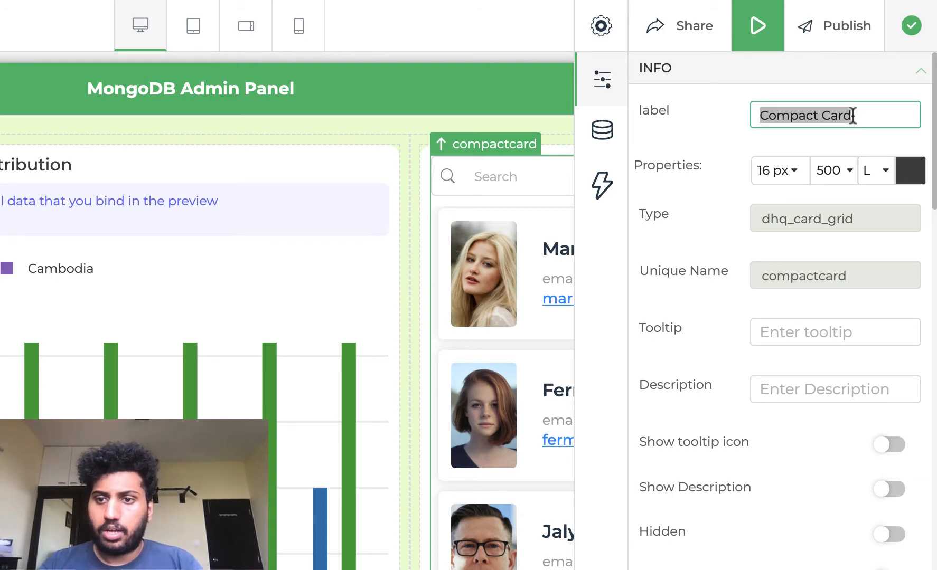
pyautogui.write('Product List')
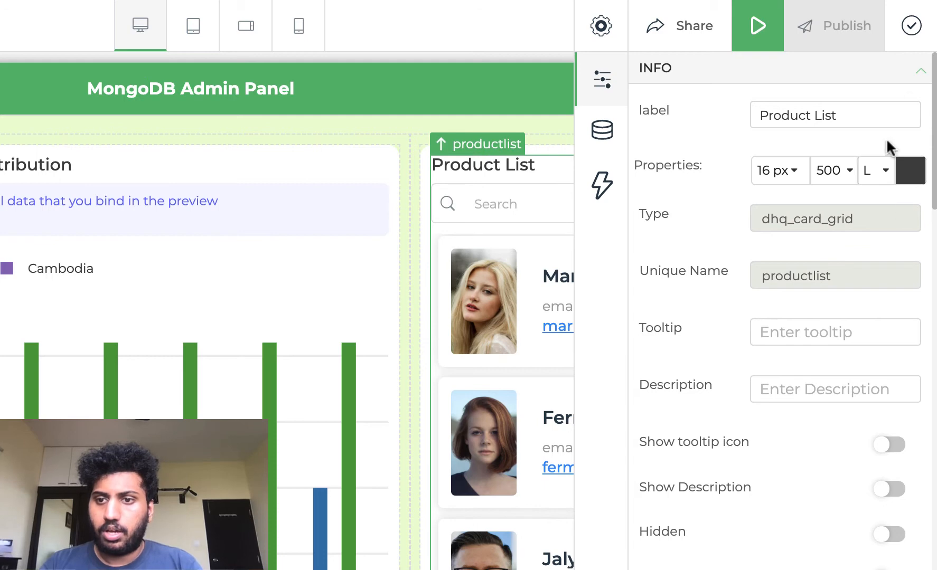
pyautogui.click(877, 170)
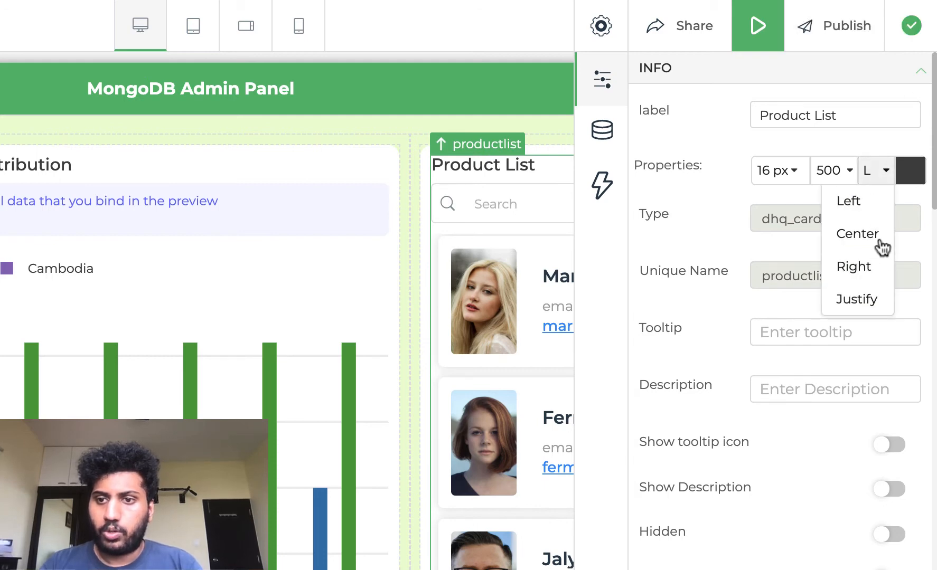
pyautogui.click(880, 240)
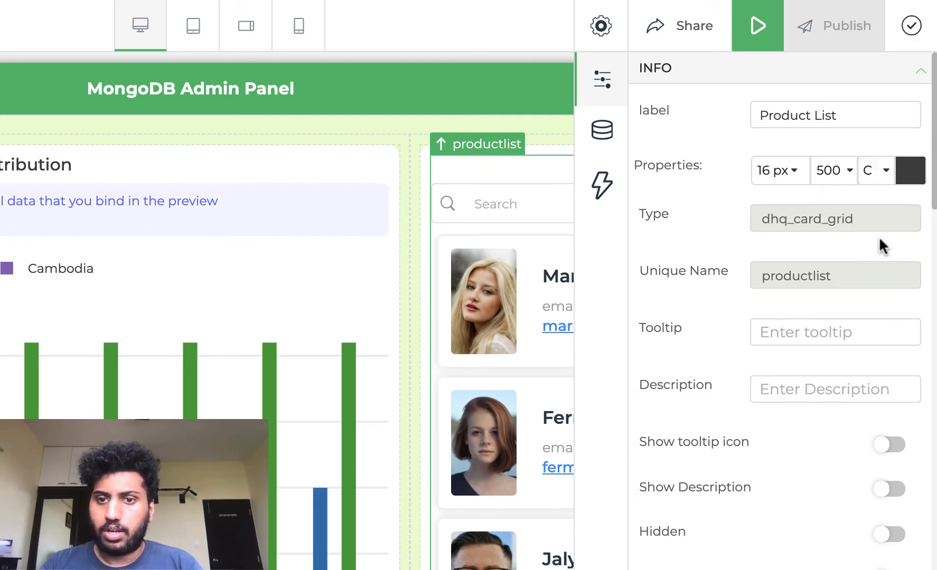
pyautogui.click(602, 80)
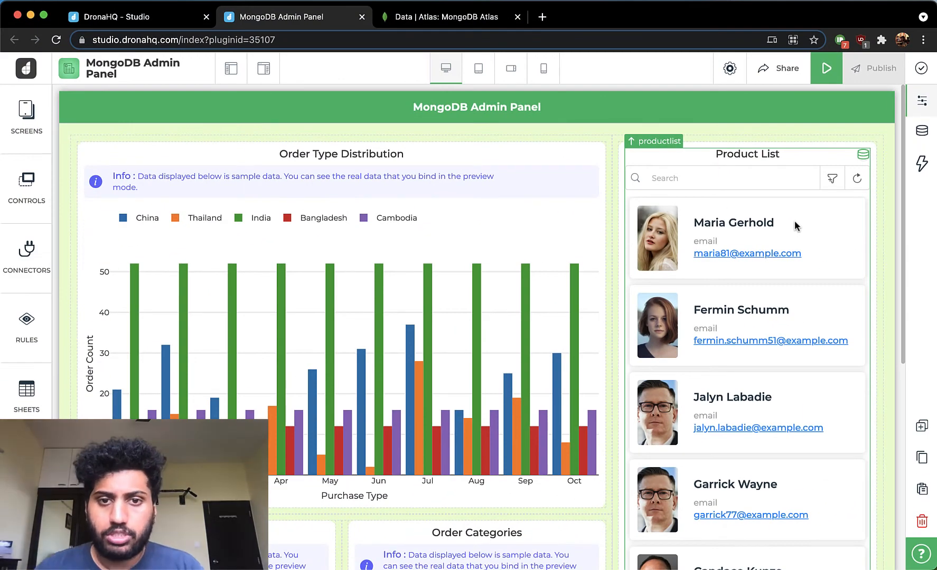
# - Add a button control below the Product List card list
pyautogui.scroll(-7, 794, 220)
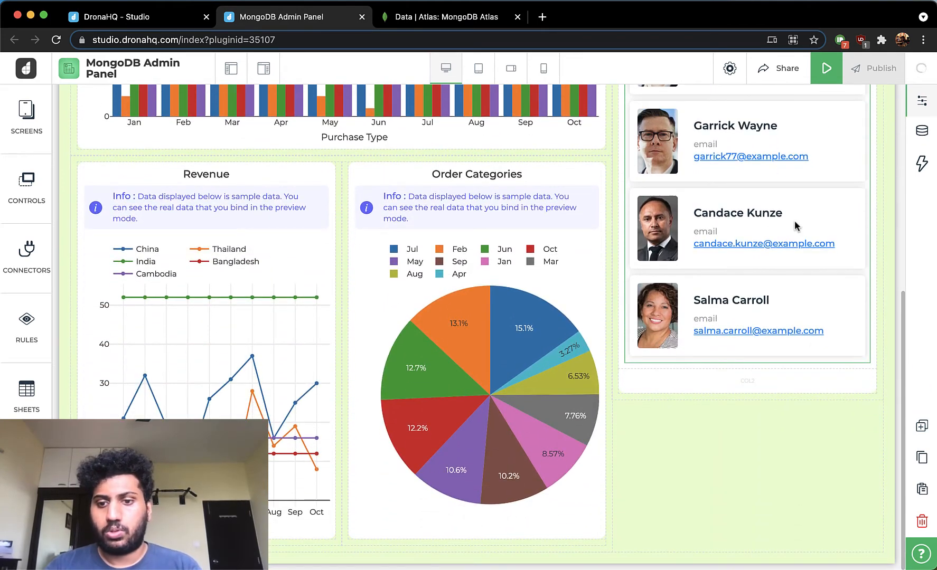
pyautogui.click(28, 188)
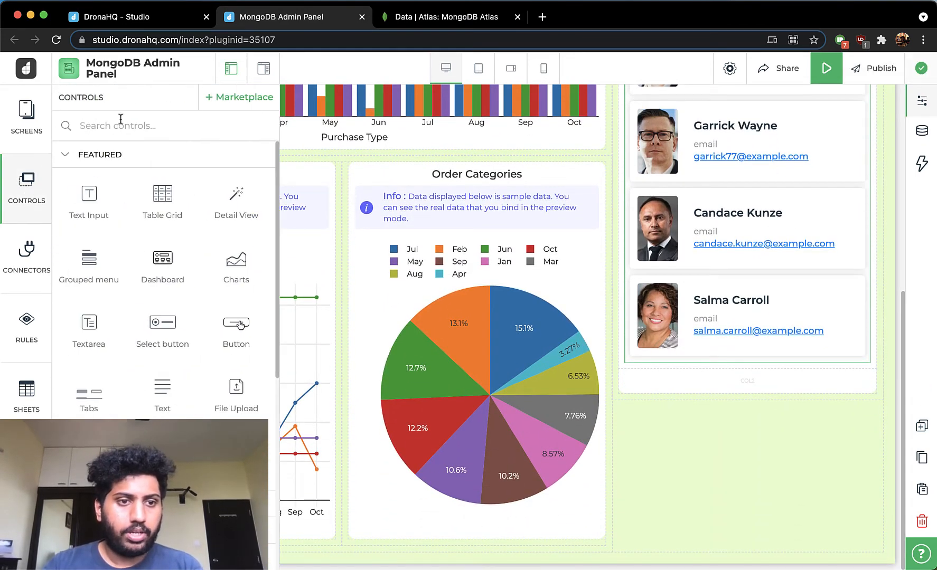
pyautogui.moveTo(227, 343); pyautogui.dragTo(732, 387)
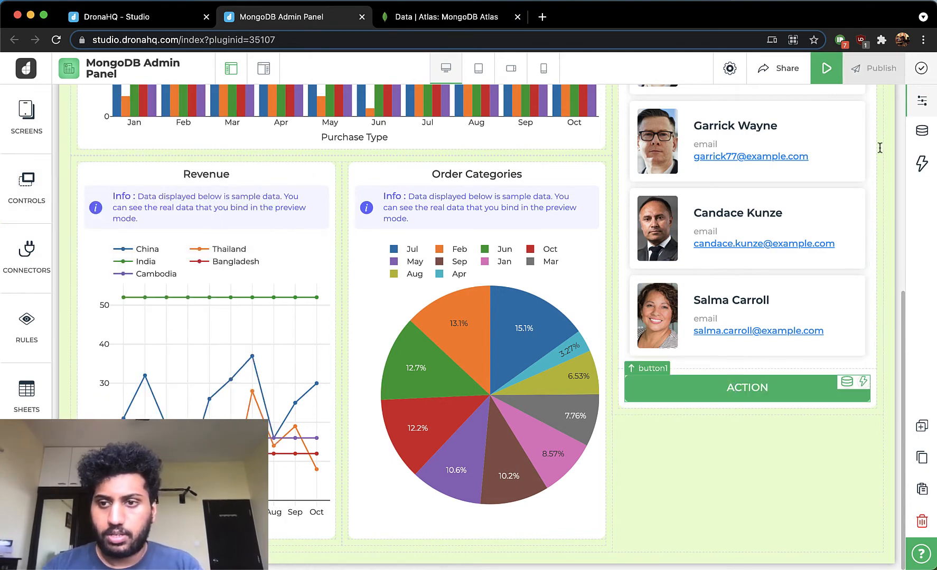
# - Set the new button's text to Add Product
pyautogui.click(919, 106)
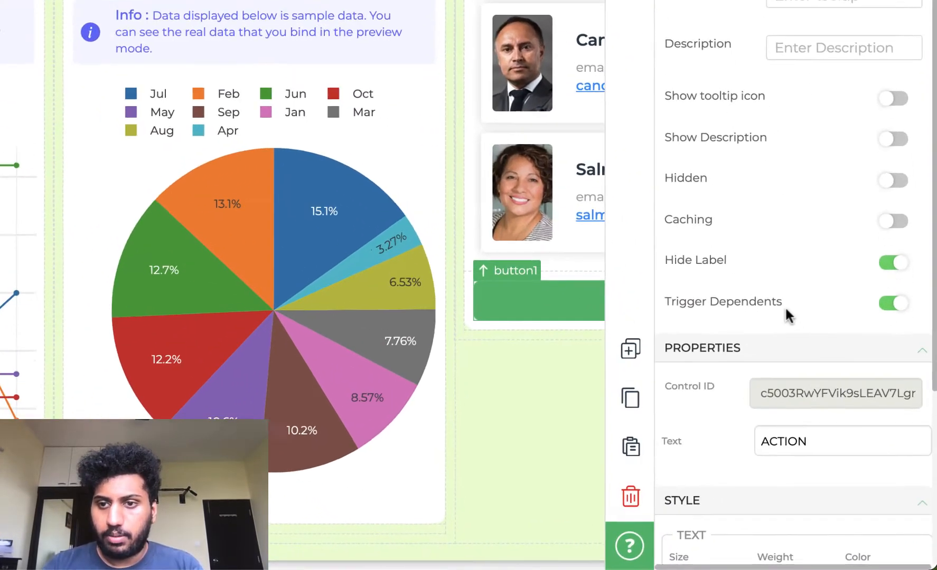
pyautogui.scroll(-1, 787, 315)
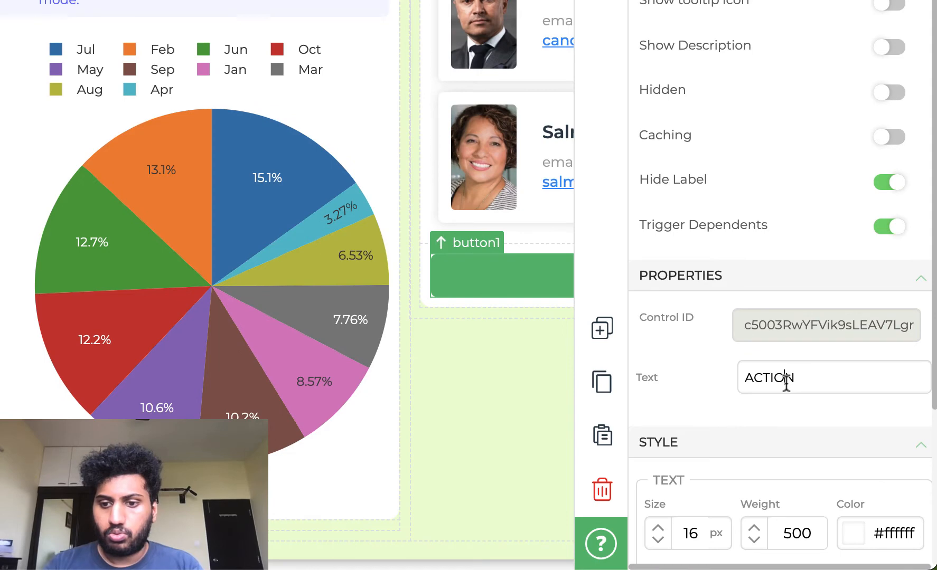
pyautogui.doubleClick(786, 380)
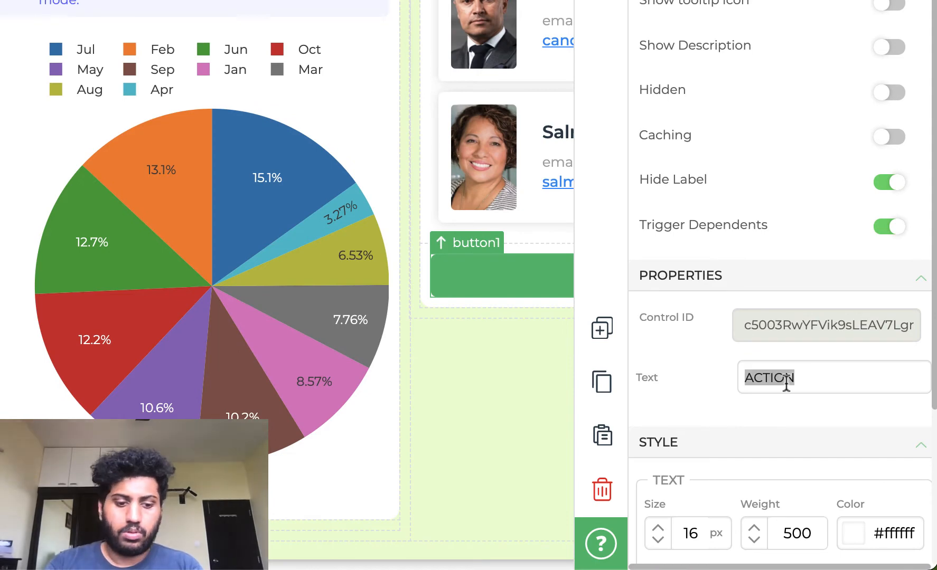
pyautogui.write('Ad')
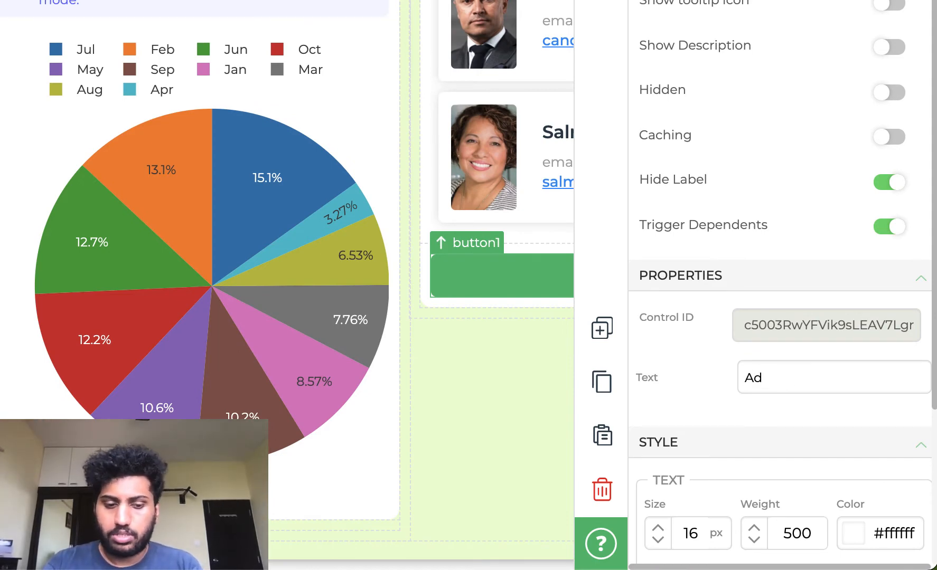
pyautogui.write('dd ')
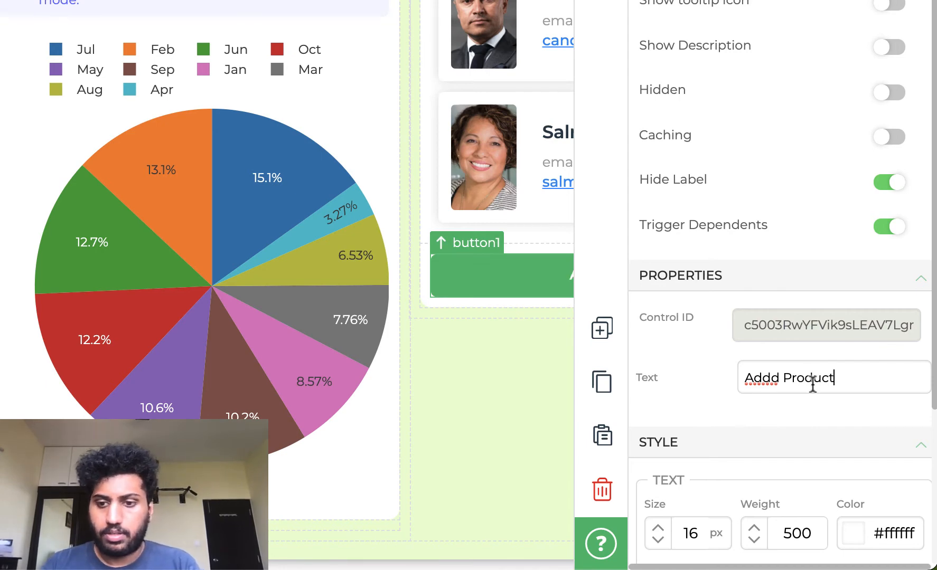
pyautogui.write('Product')
pyautogui.click(778, 378)
pyautogui.press('BackSpace')
pyautogui.scroll(-5, 763, 379)
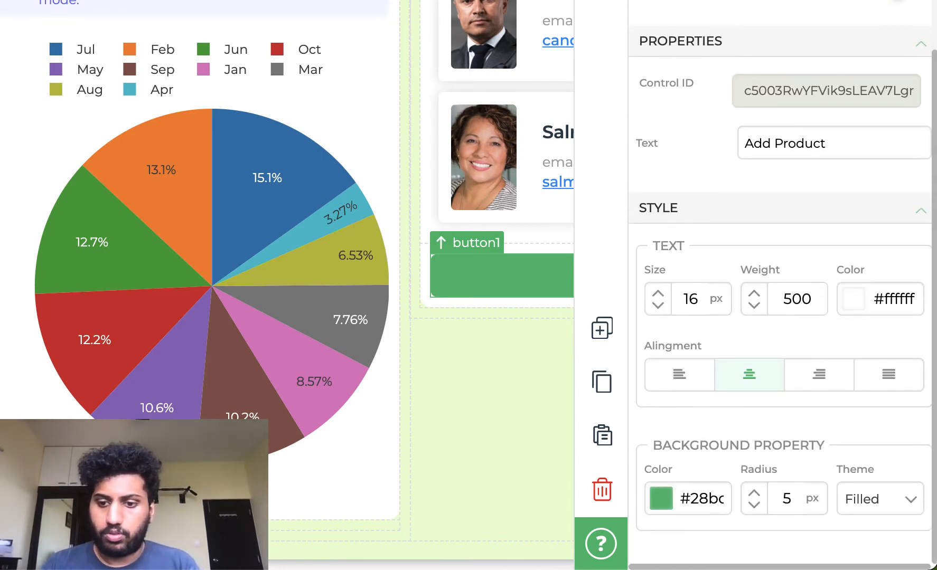
pyautogui.scroll(5, 782, 296)
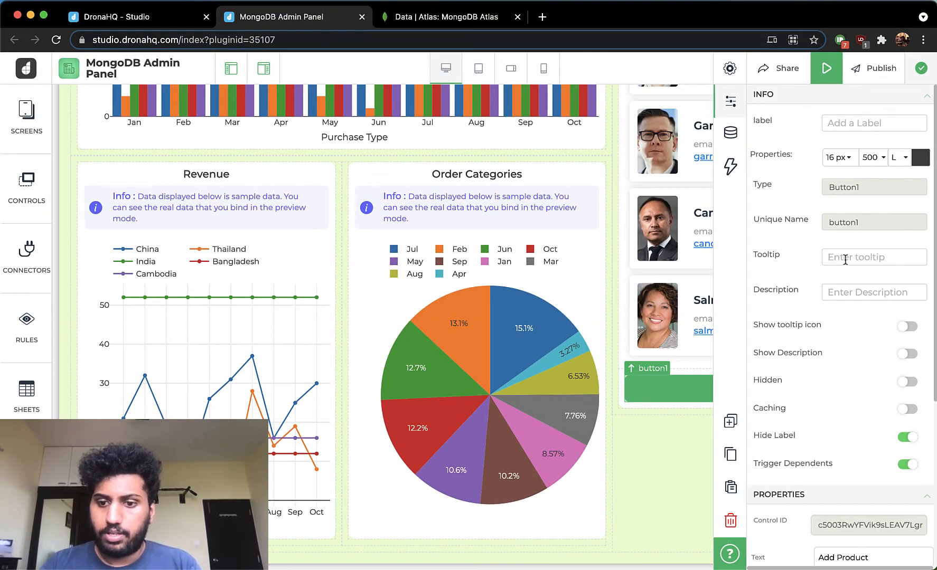
# - Add a Navigate To action to the button's click event targeting the Insert Product screen
pyautogui.click(731, 167)
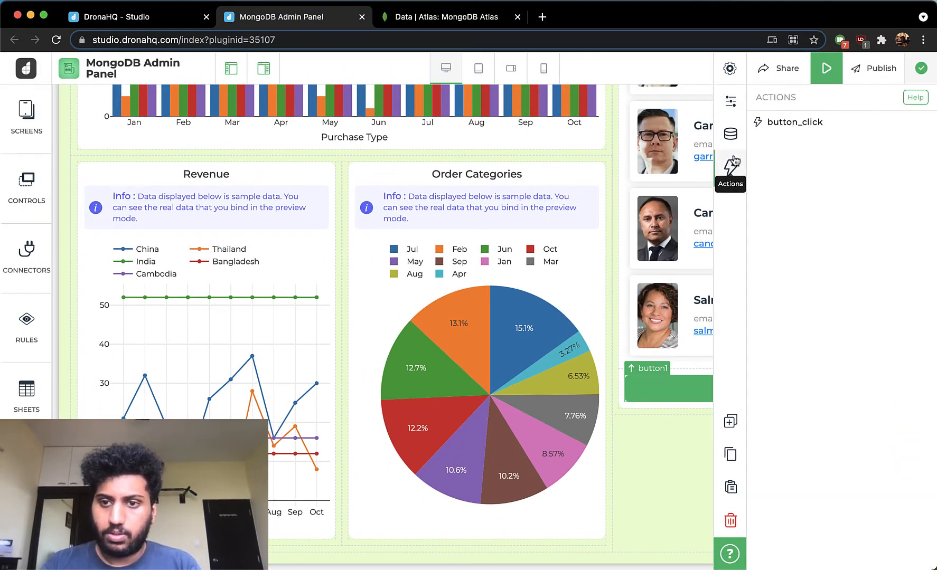
pyautogui.click(793, 124)
pyautogui.click(561, 133)
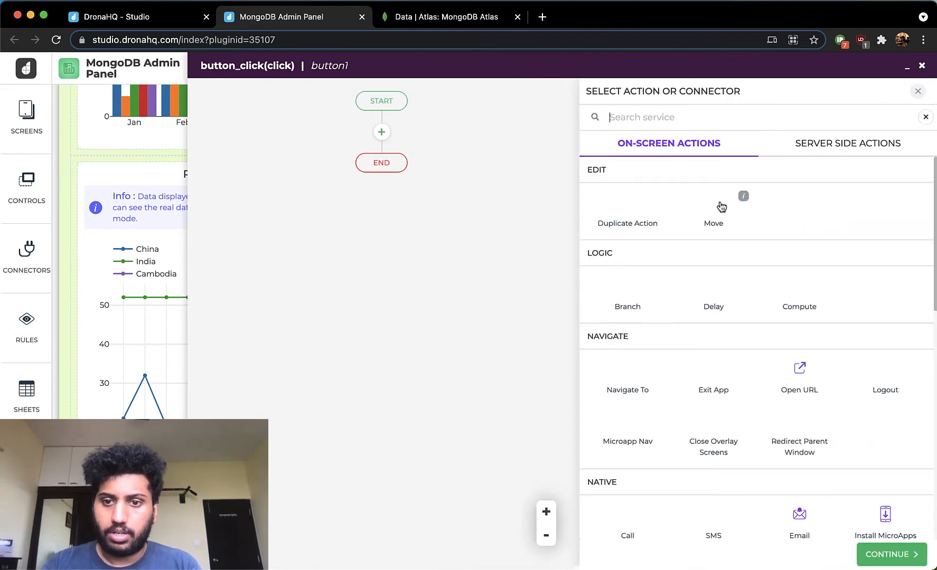
pyautogui.click(630, 381)
pyautogui.click(872, 554)
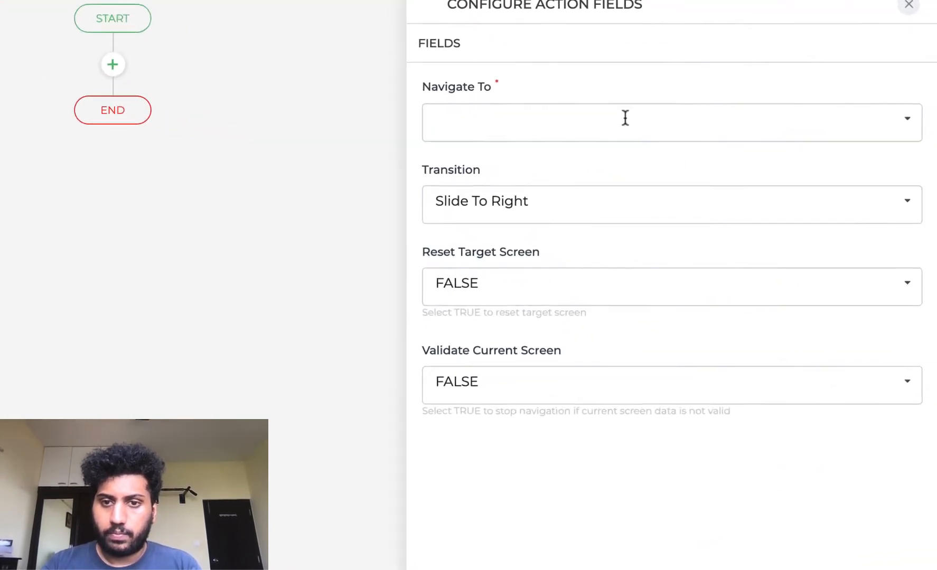
pyautogui.click(714, 168)
pyautogui.click(531, 226)
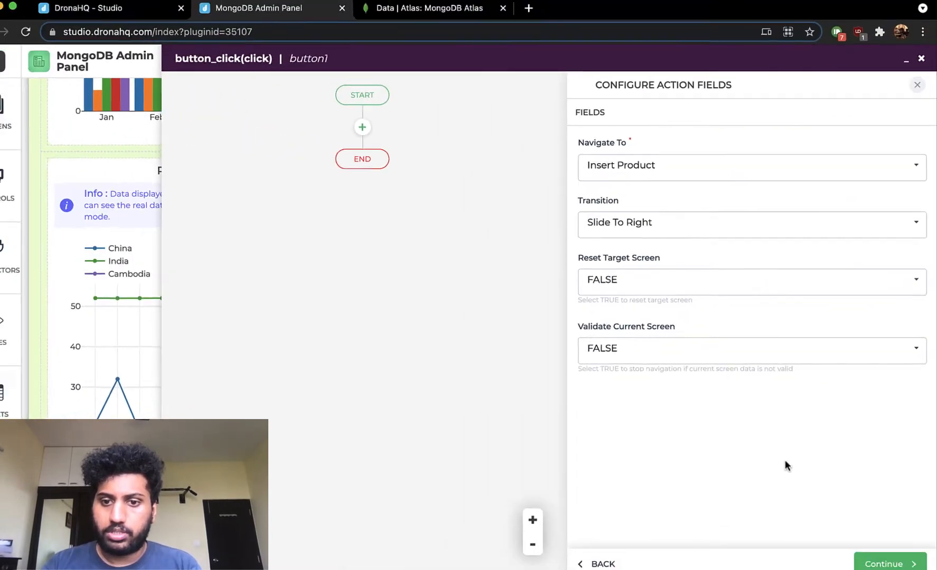
pyautogui.click(879, 554)
# - Name the navigation action goto_insert and finish the action flow
pyautogui.click(674, 253)
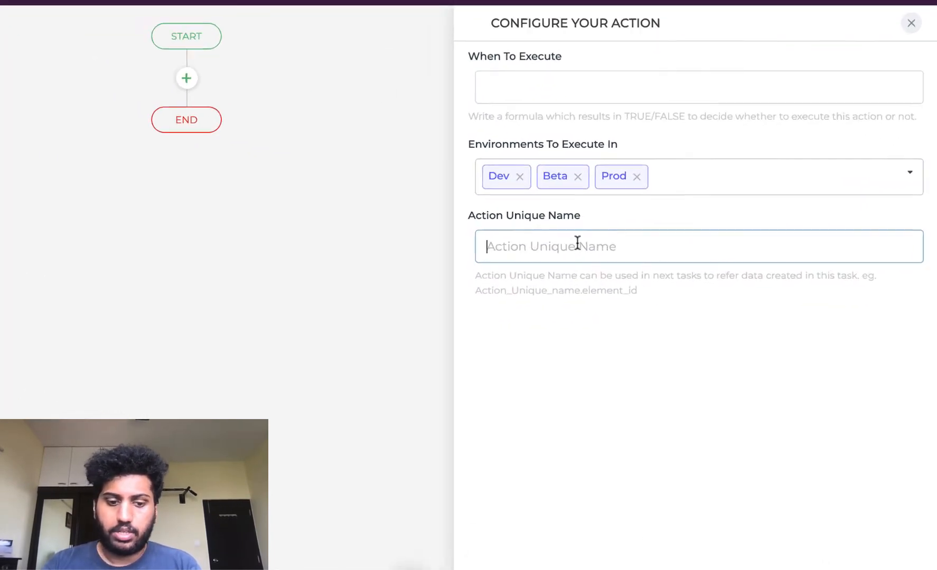
pyautogui.write('goto_')
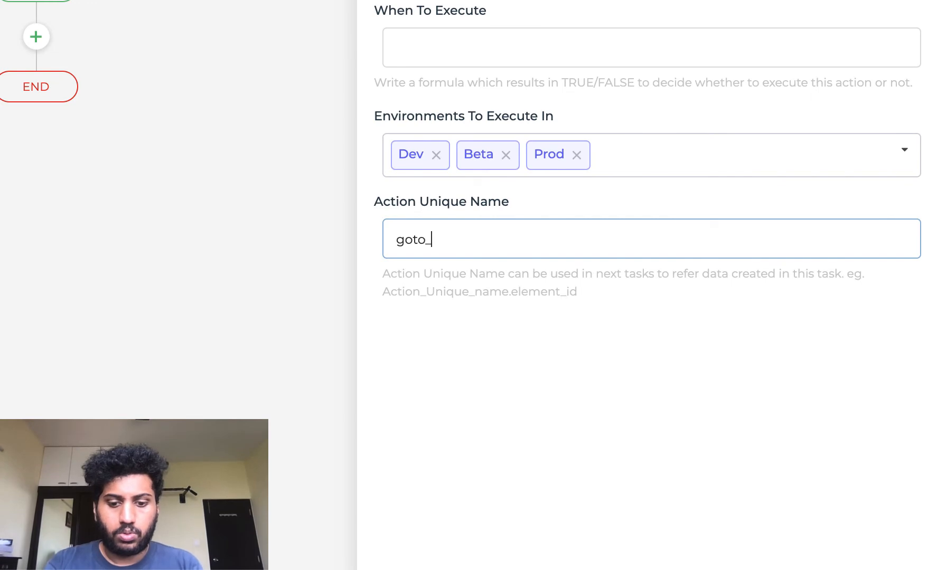
pyautogui.write('insert')
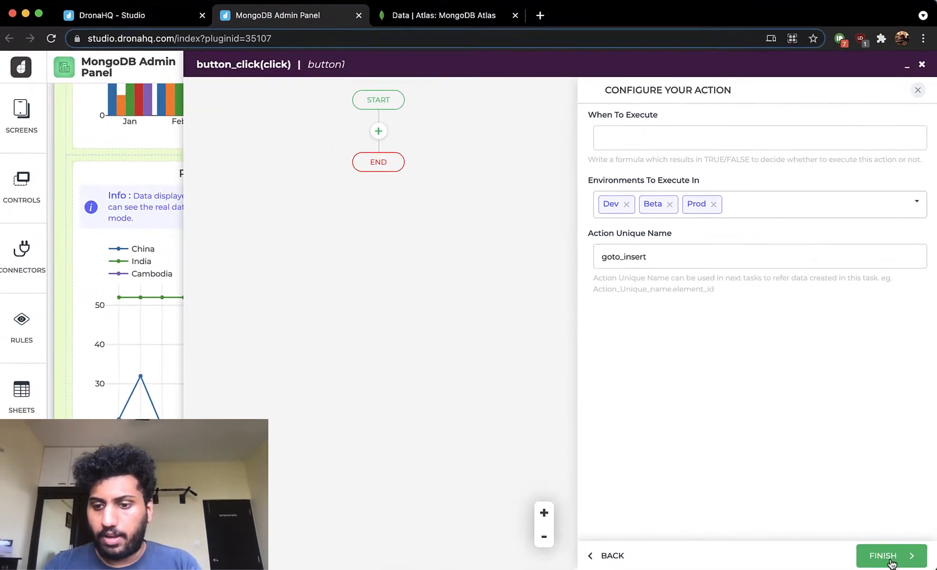
pyautogui.click(890, 559)
pyautogui.click(922, 66)
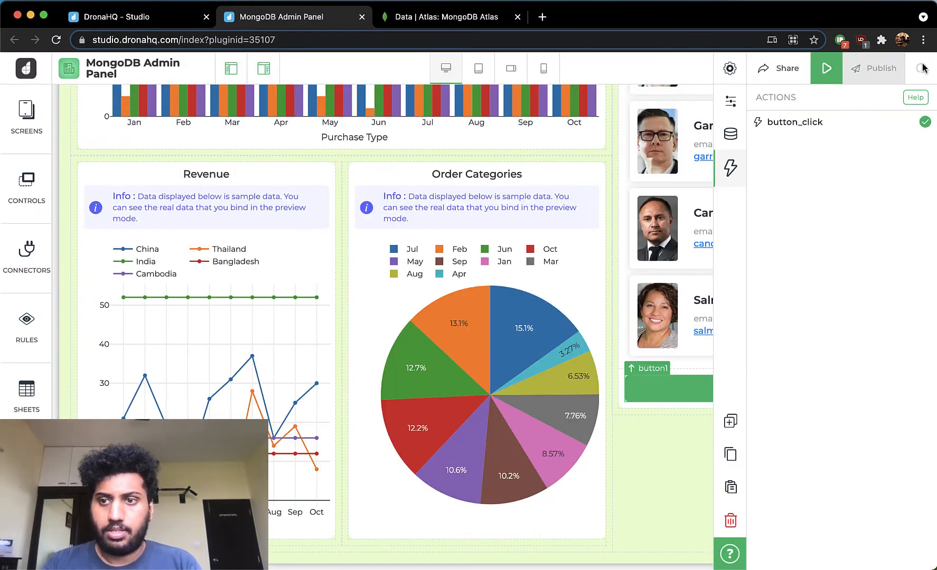
# - Open the Insert Product screen and select its Product ID field to view its properties
pyautogui.click(43, 118)
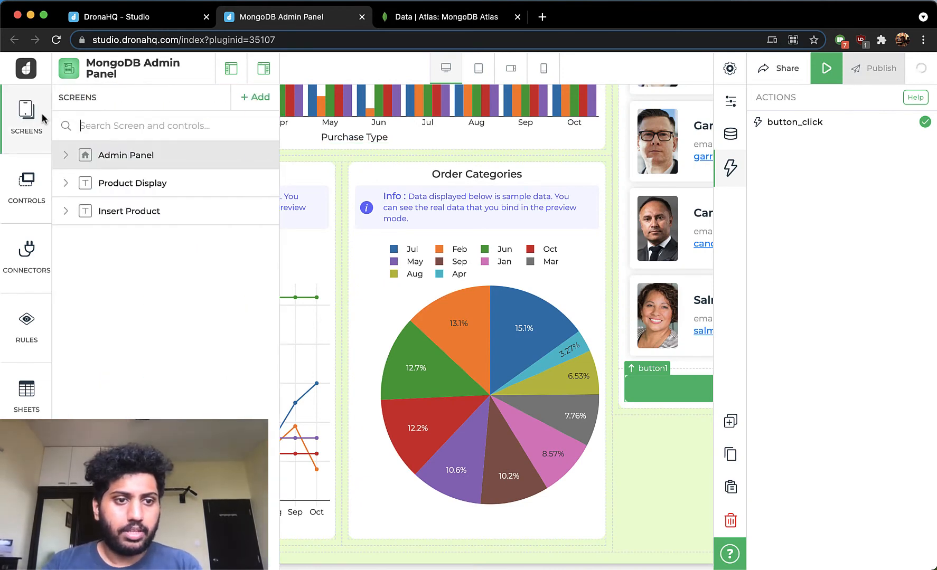
pyautogui.click(130, 212)
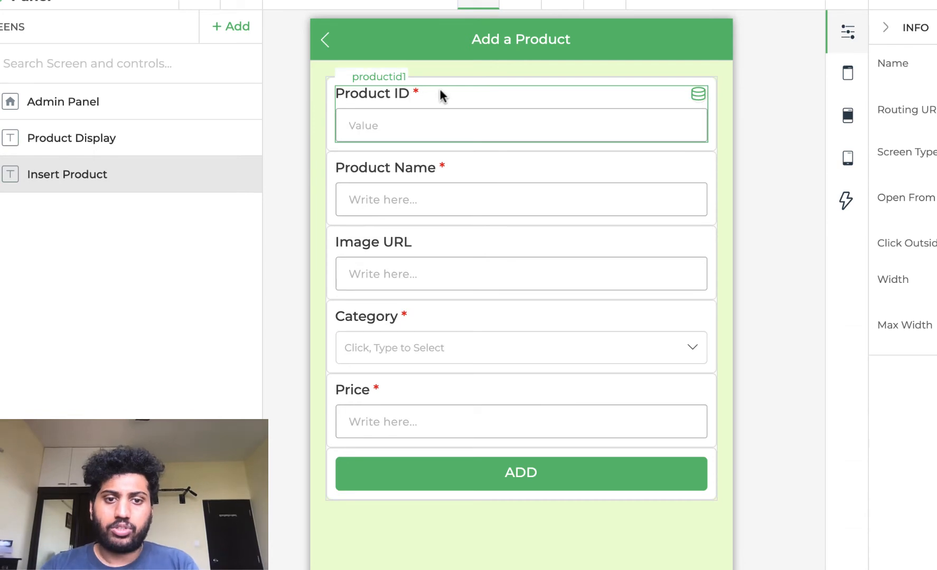
pyautogui.click(437, 100)
pyautogui.scroll(-5, 900, 457)
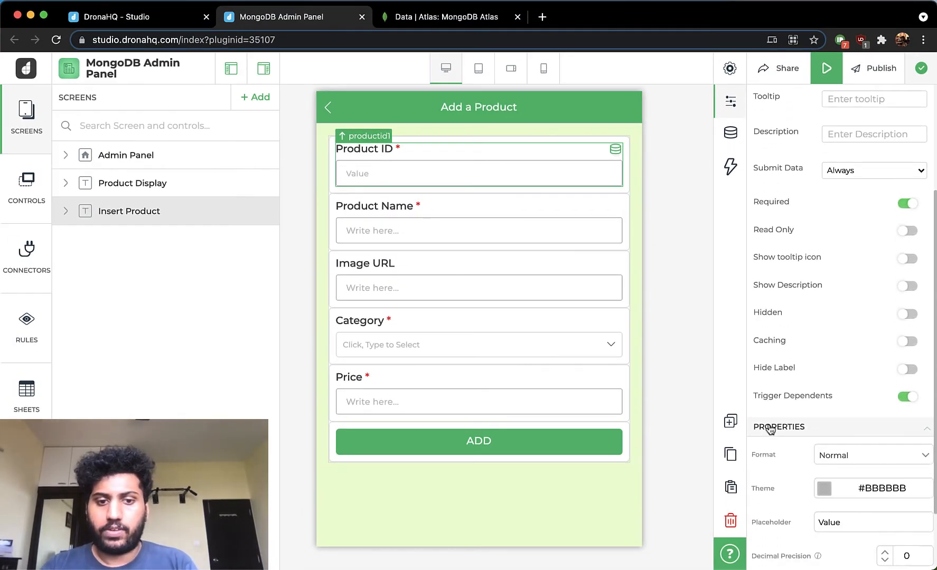
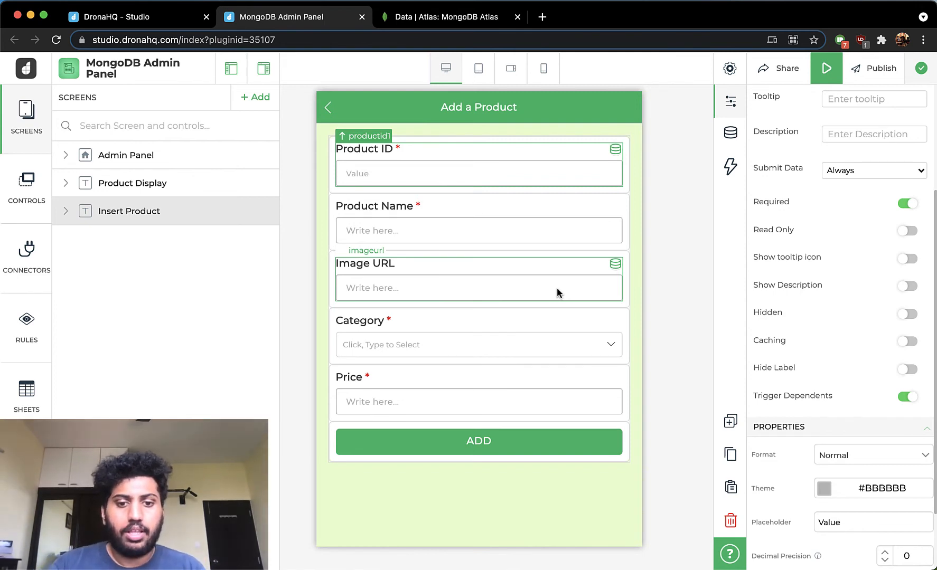
# - Open the button_click action flow of the ADD button on the Insert Product screen
pyautogui.click(495, 436)
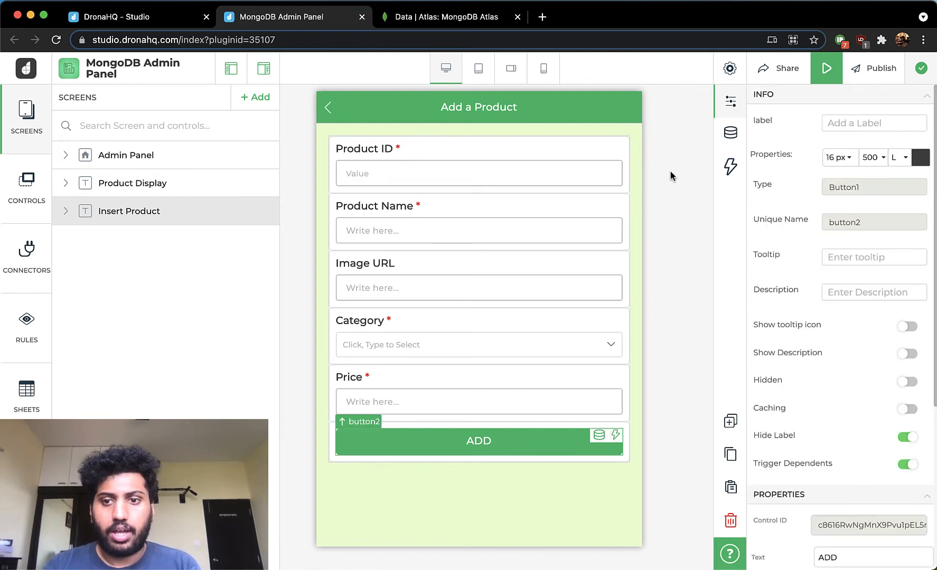
pyautogui.click(731, 167)
pyautogui.click(791, 122)
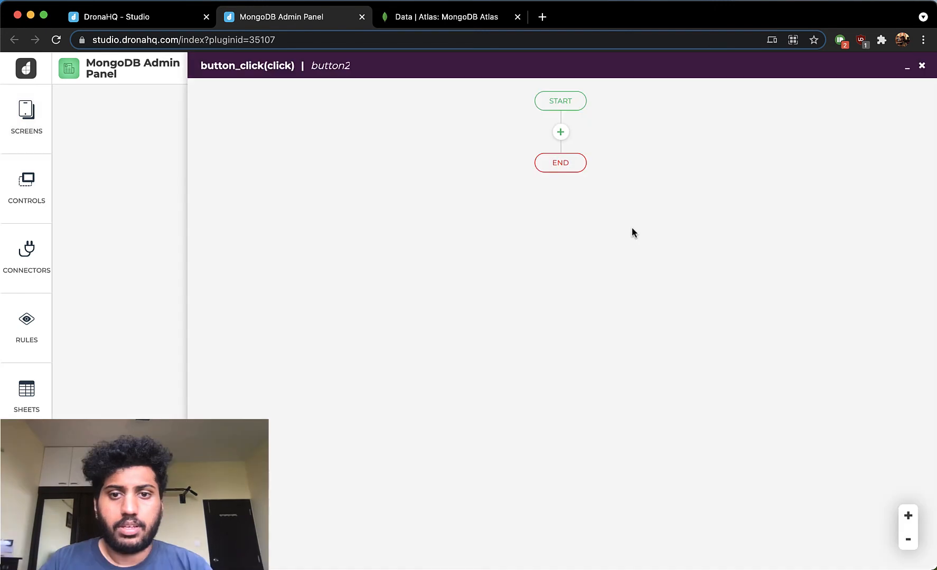
# - Add a server-side action to the flow that uses the InsertProduct query of the Supplies_Sales connector with the Prod account
pyautogui.click(561, 133)
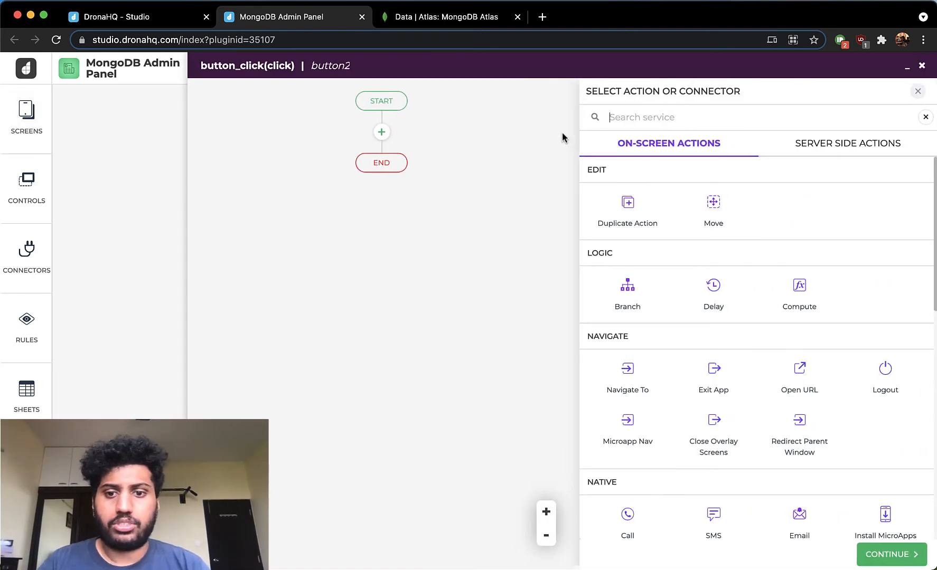
pyautogui.scroll(-3, 778, 393)
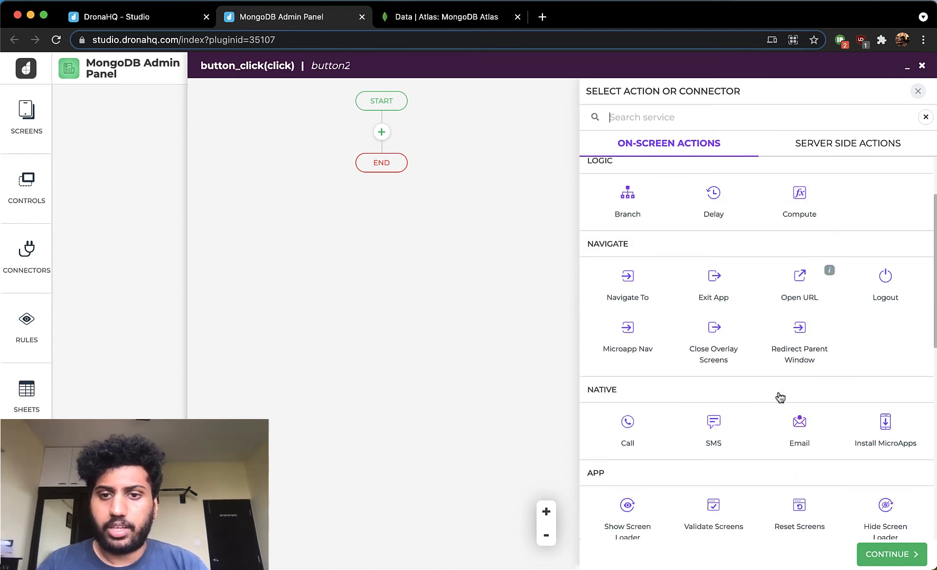
pyautogui.scroll(3, 778, 391)
pyautogui.click(834, 150)
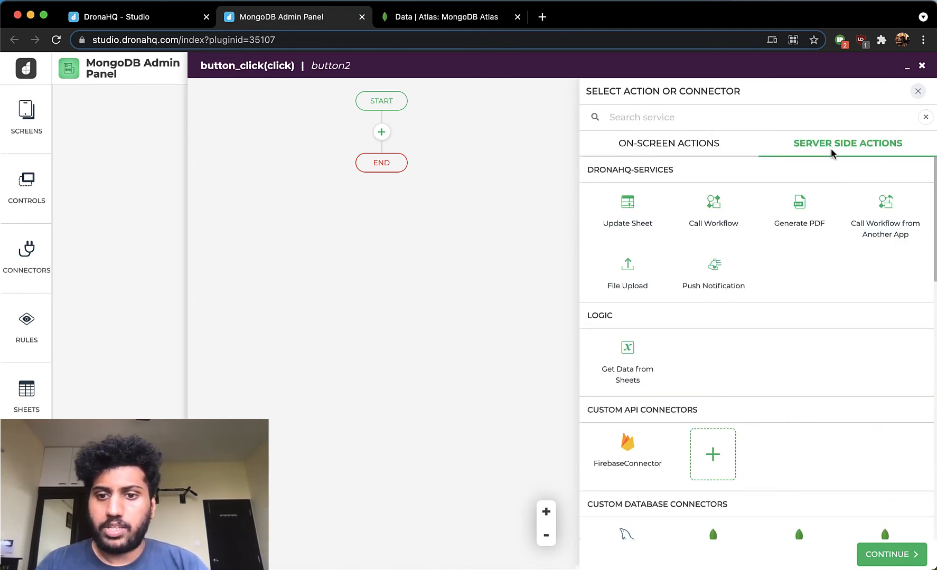
pyautogui.scroll(-5, 776, 324)
pyautogui.click(797, 293)
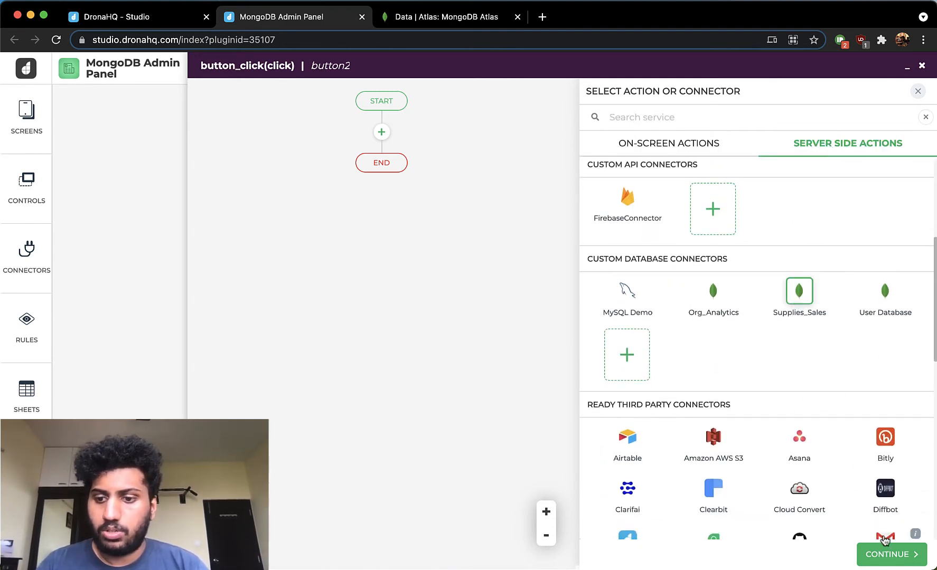
pyautogui.click(881, 555)
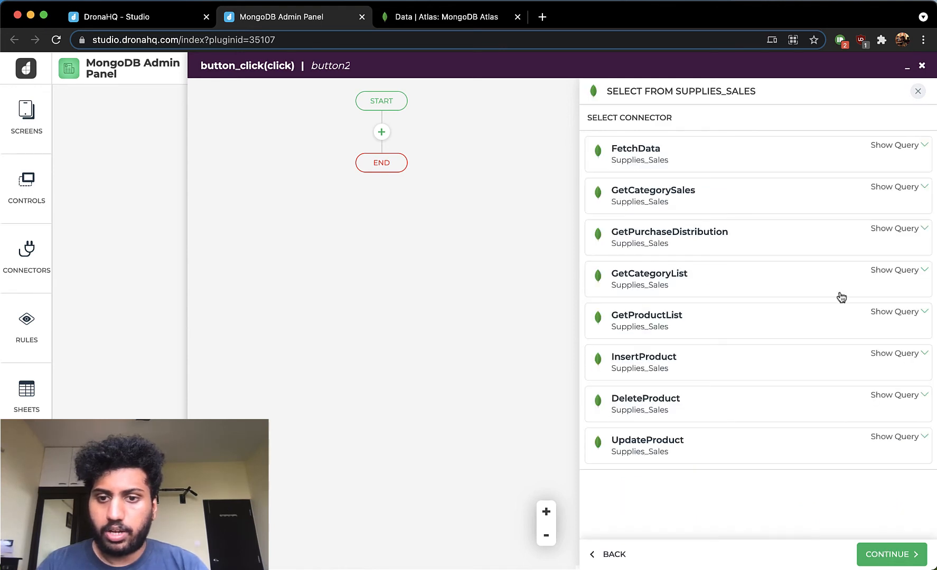
pyautogui.click(793, 371)
pyautogui.click(877, 553)
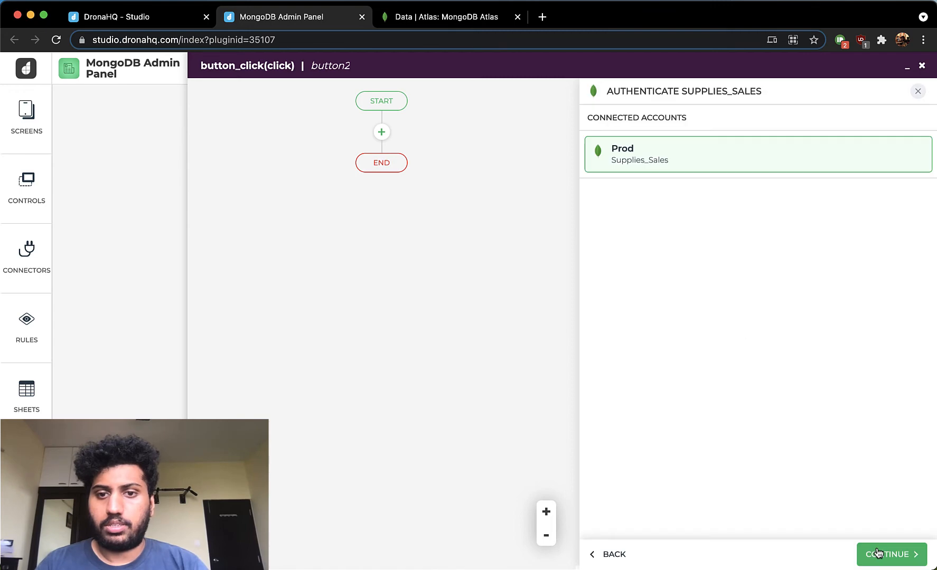
pyautogui.click(878, 554)
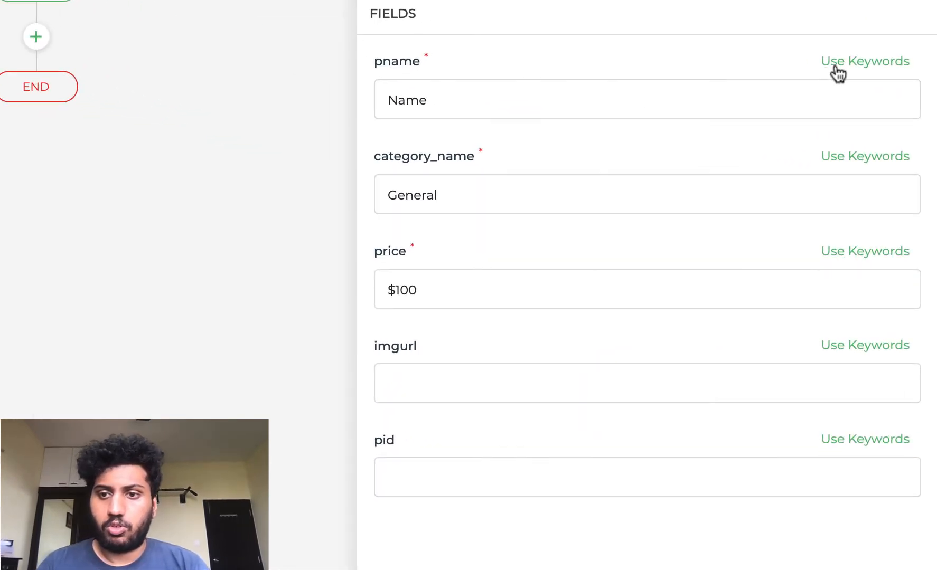
# - Map the connector's pname field to the productname1 keyword and category_name to category1
pyautogui.click(834, 66)
pyautogui.write('pr')
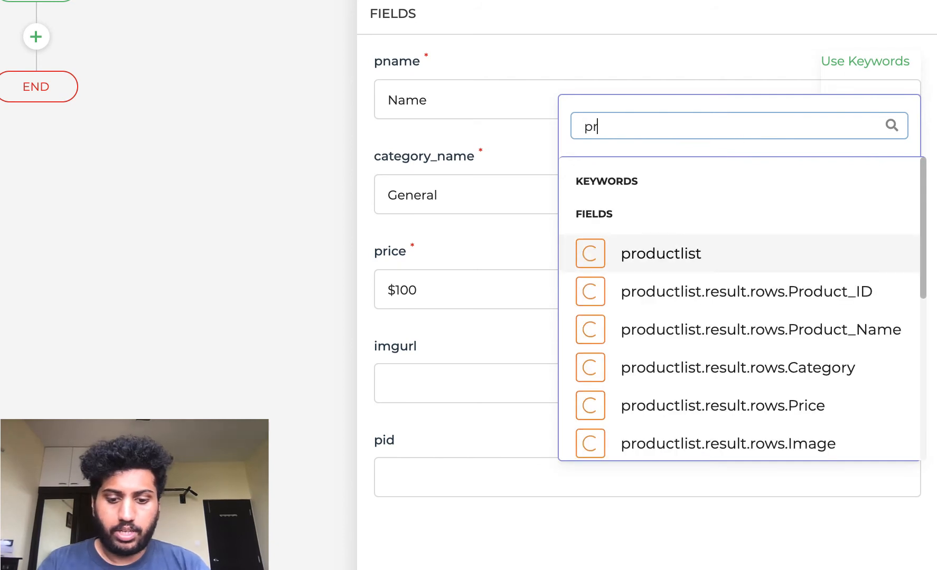
pyautogui.write('oductnam')
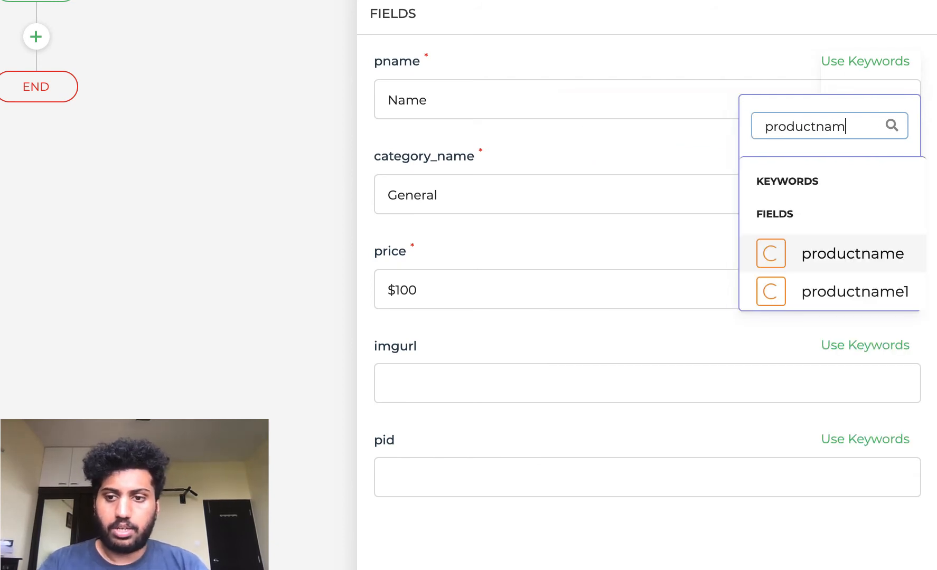
pyautogui.click(787, 291)
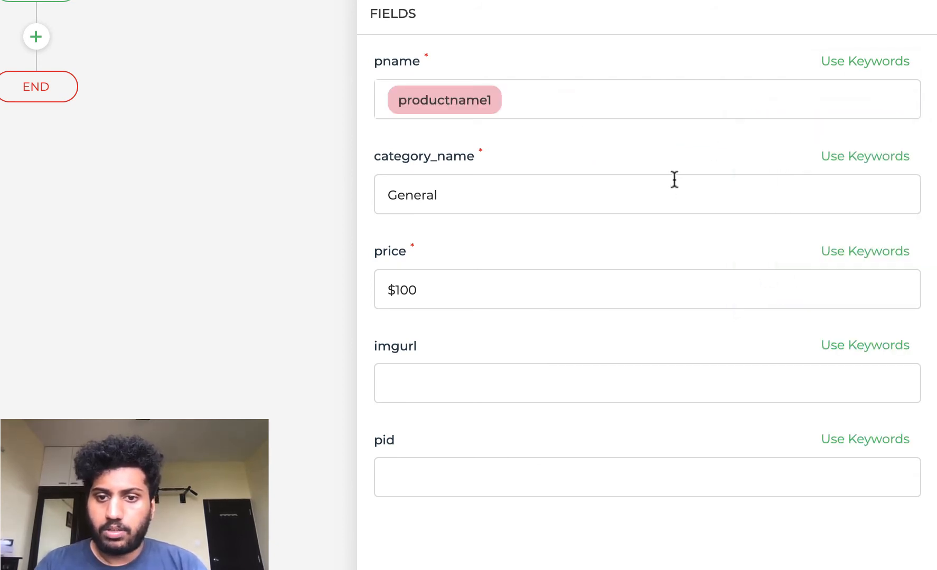
pyautogui.click(858, 165)
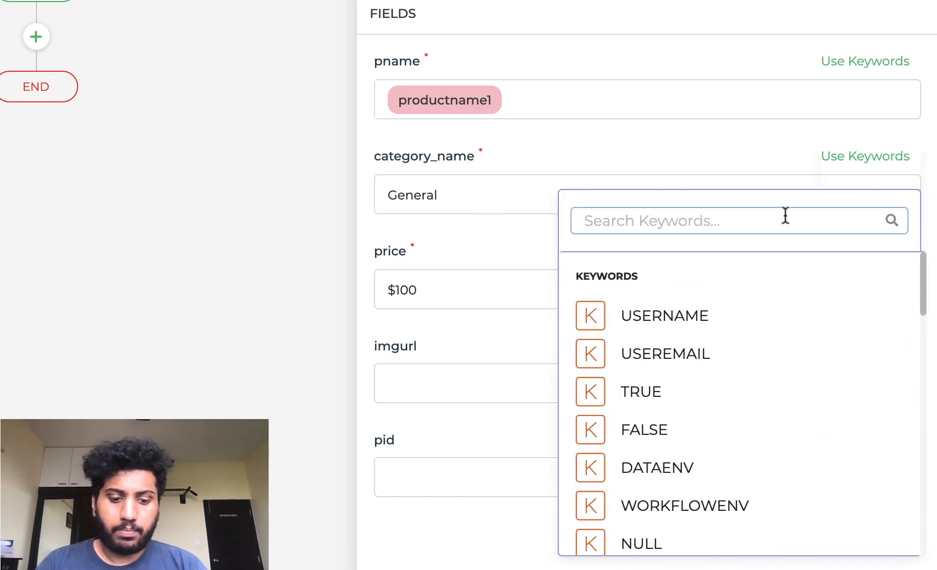
pyautogui.write('cate')
pyautogui.click(800, 385)
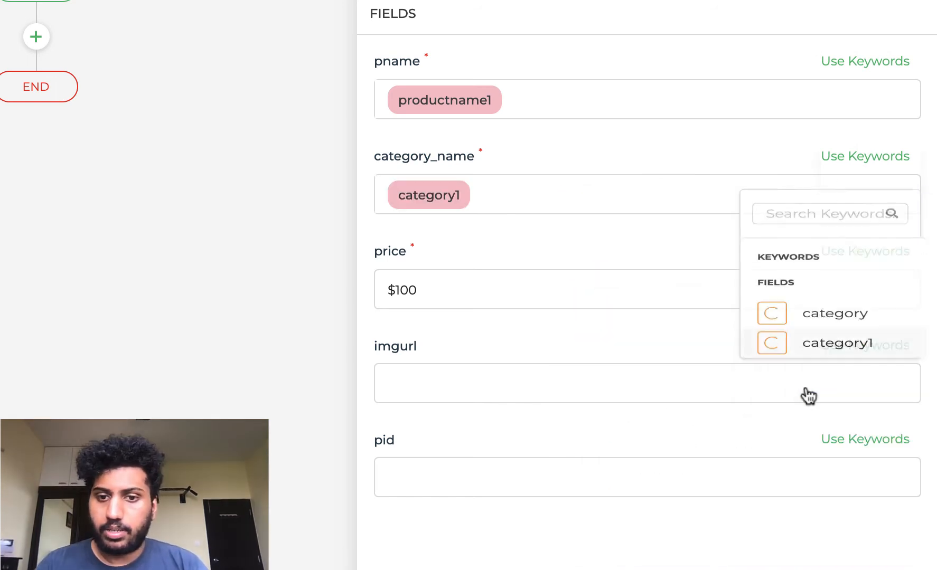
# - Map the connector's price field to the price keyword and imgurl to imageurl
pyautogui.click(891, 261)
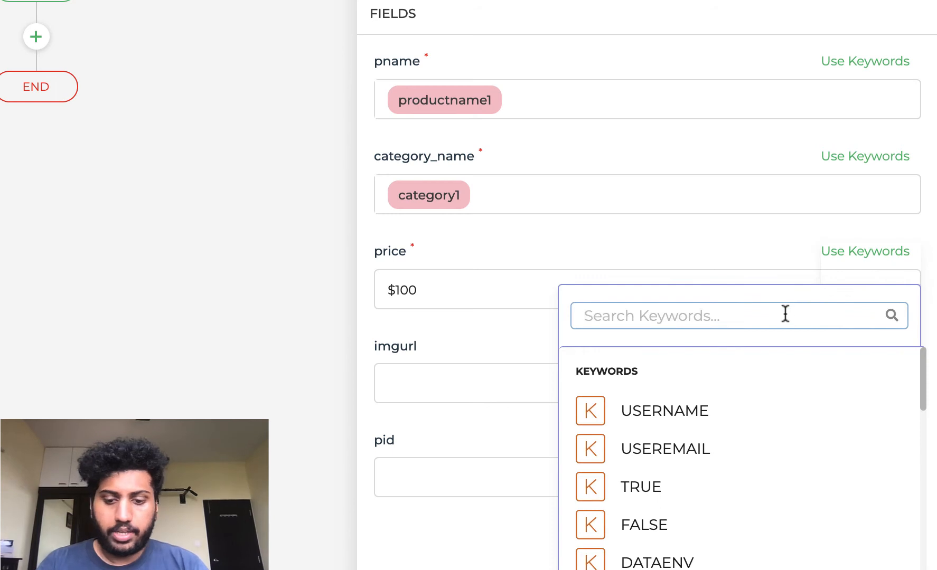
pyautogui.write('pric')
pyautogui.click(817, 445)
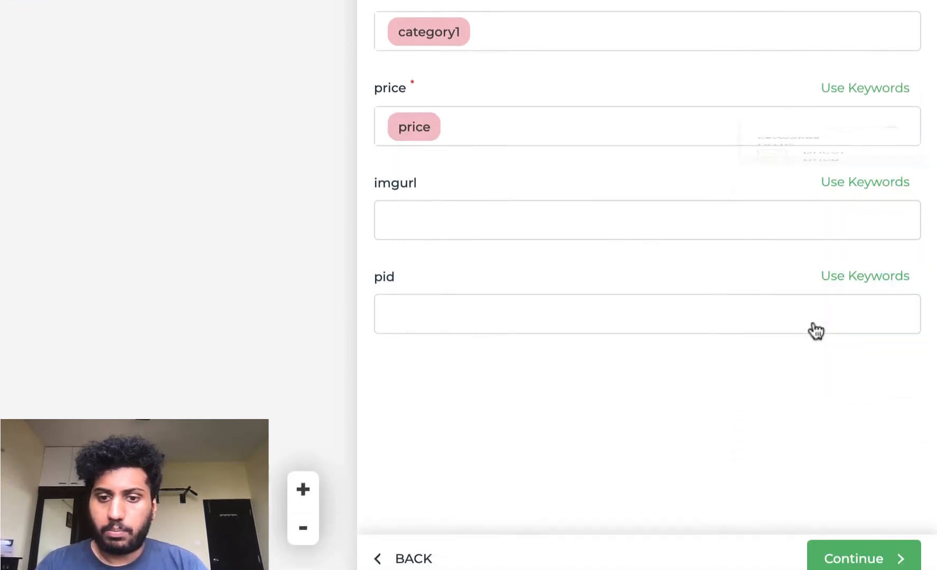
pyautogui.click(843, 178)
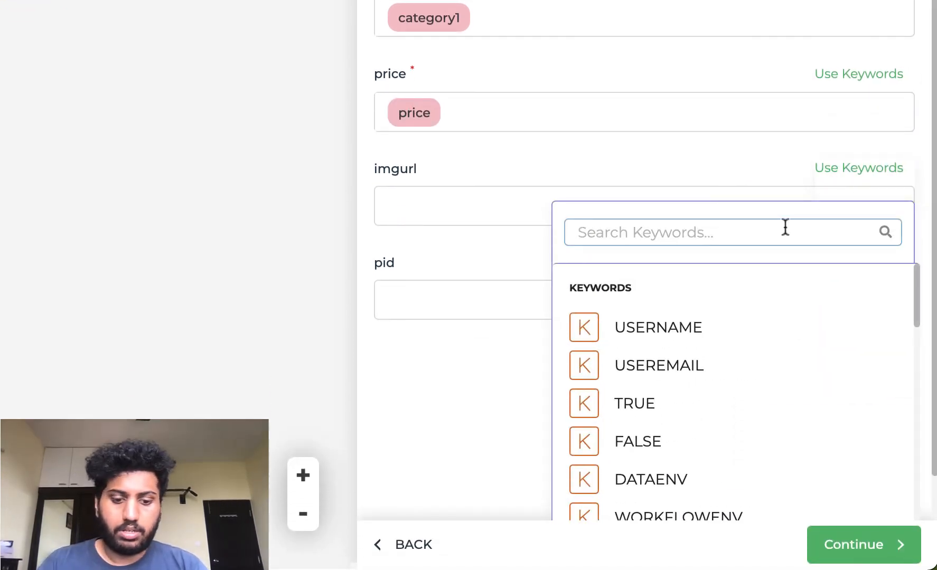
pyautogui.write('i')
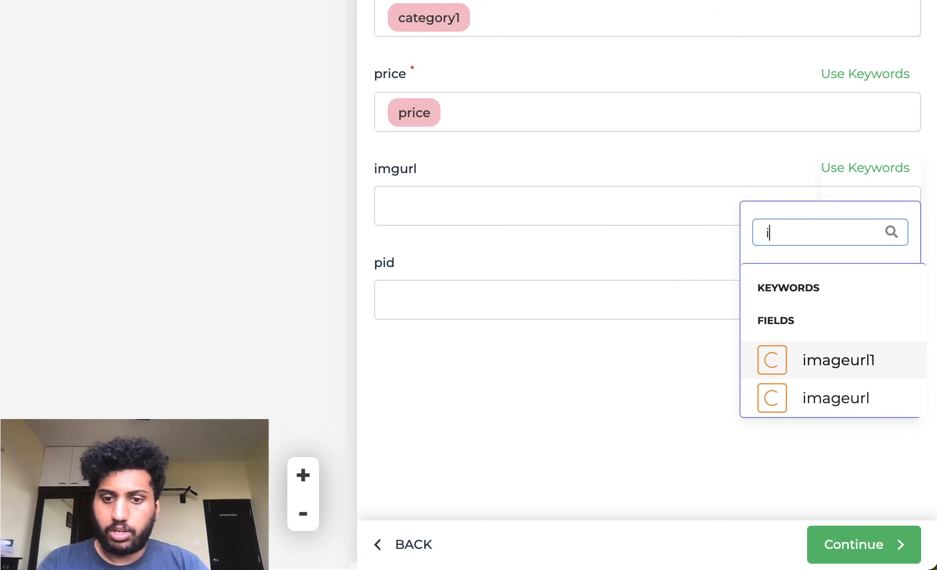
pyautogui.click(814, 397)
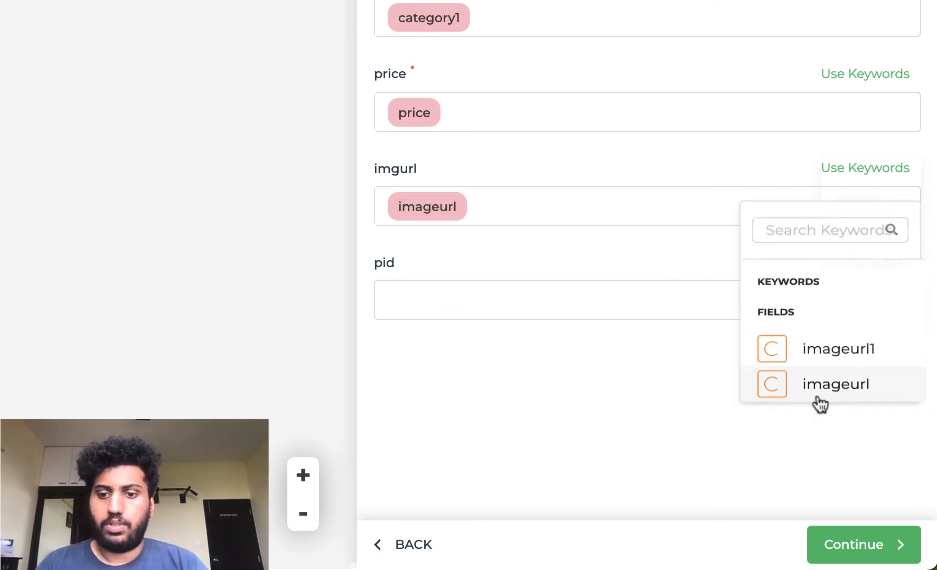
# - Map the connector's pid field to the productid1 keyword and accept the field mapping
pyautogui.click(866, 267)
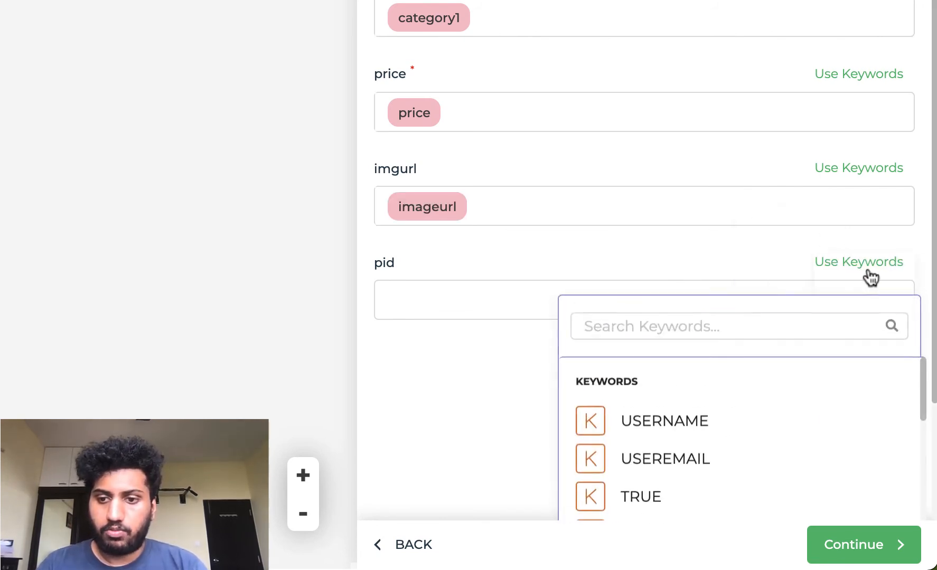
pyautogui.write('prod')
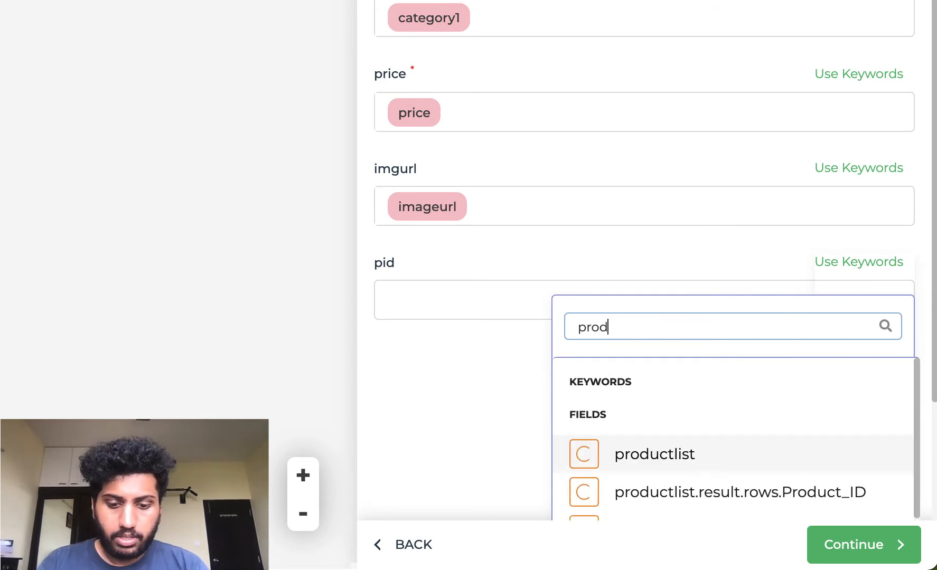
pyautogui.write('uctid')
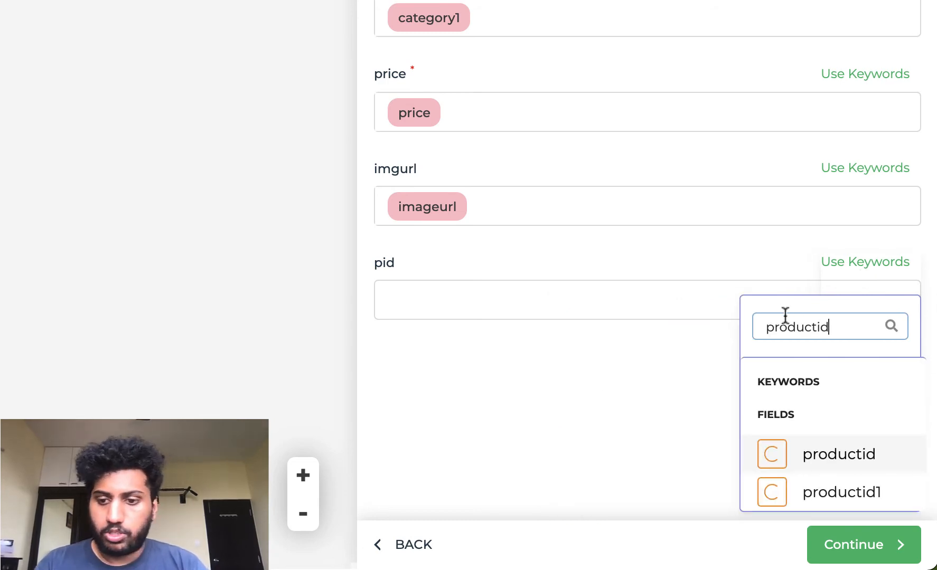
pyautogui.click(825, 495)
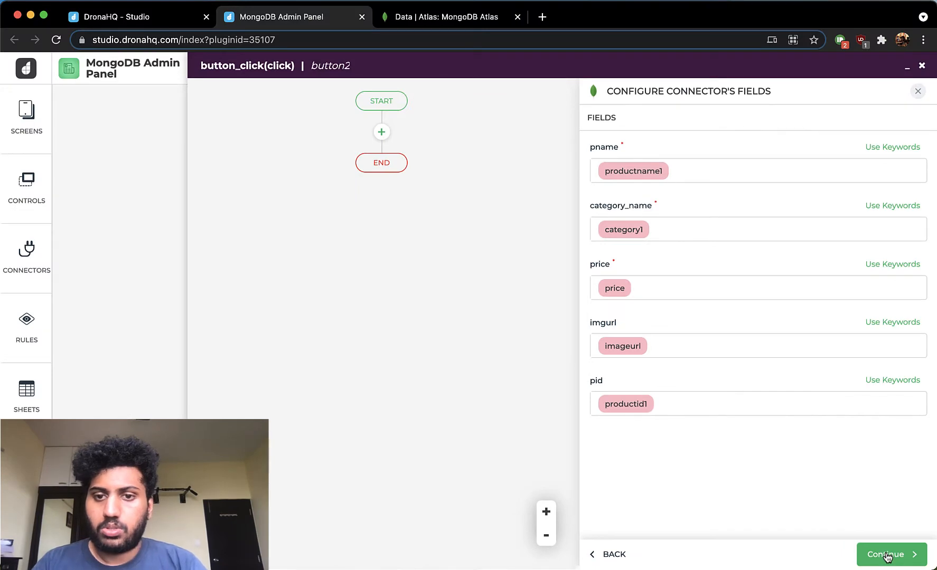
pyautogui.click(887, 556)
# - Name the connector action insert_record and finish it with the default environments
pyautogui.click(683, 305)
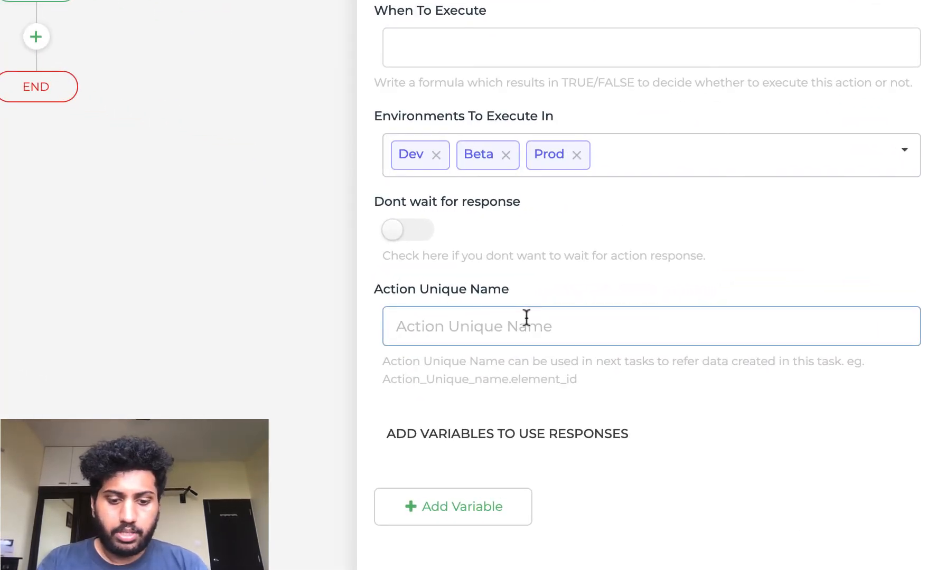
pyautogui.write('insert_re')
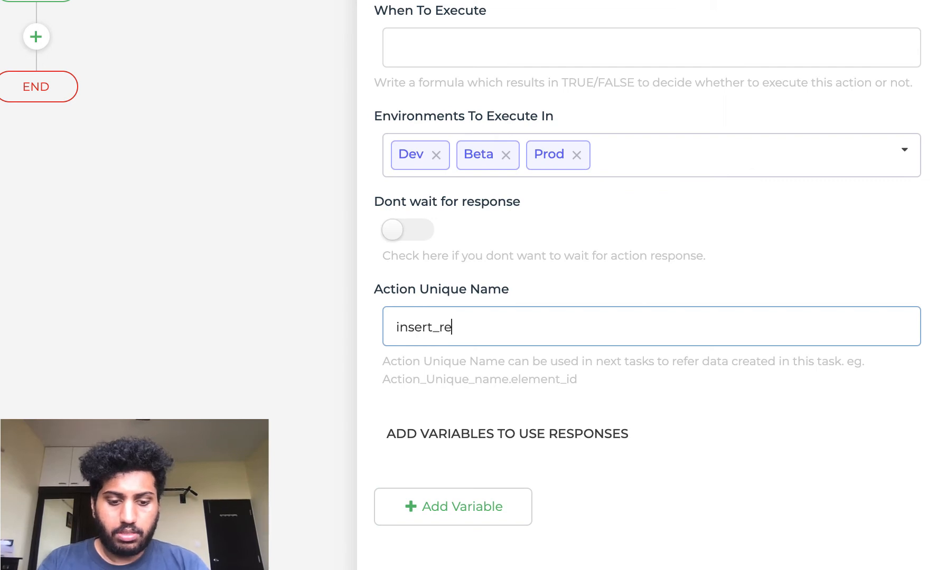
pyautogui.write('cord')
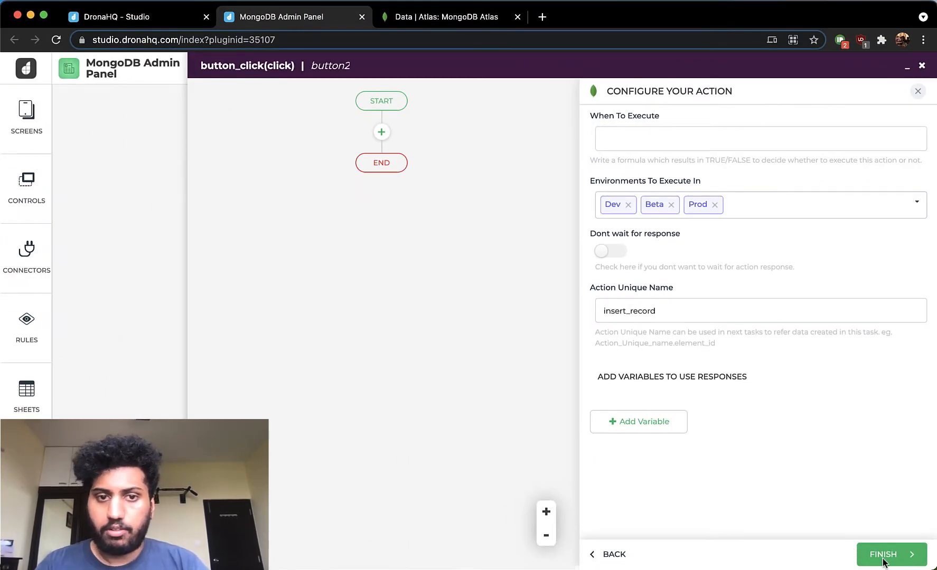
pyautogui.click(883, 554)
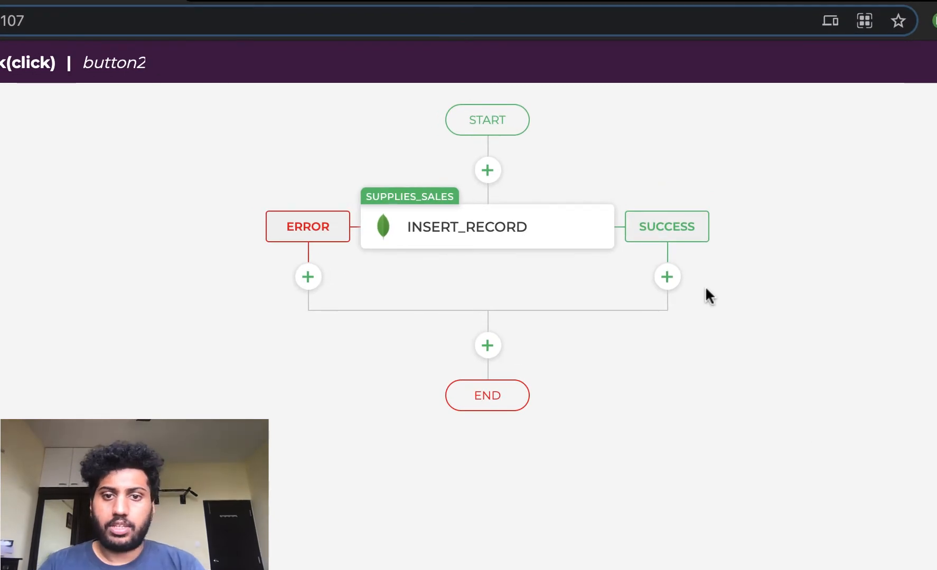
# - Add a Toast action to the success branch of the insert_record action
pyautogui.click(668, 277)
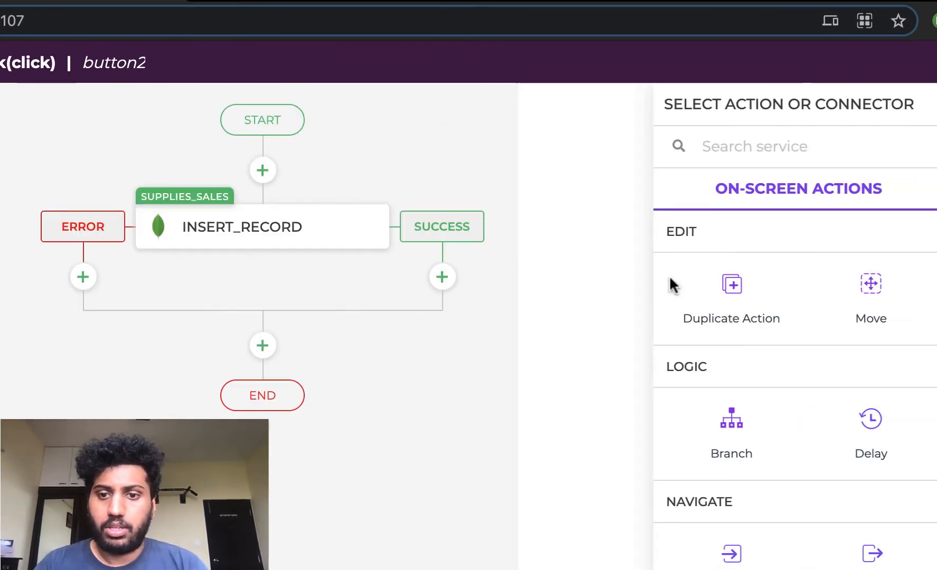
pyautogui.write('toa')
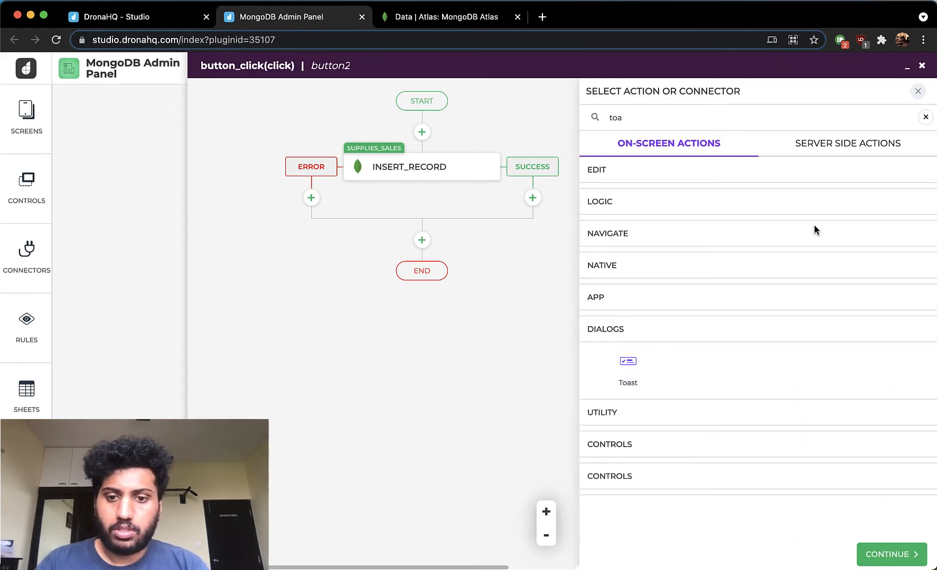
pyautogui.click(628, 362)
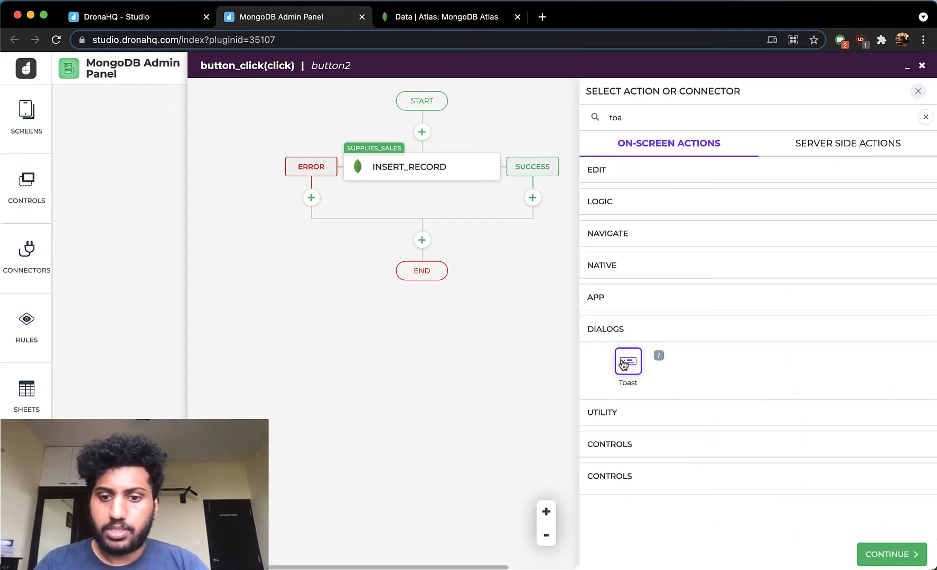
pyautogui.click(891, 560)
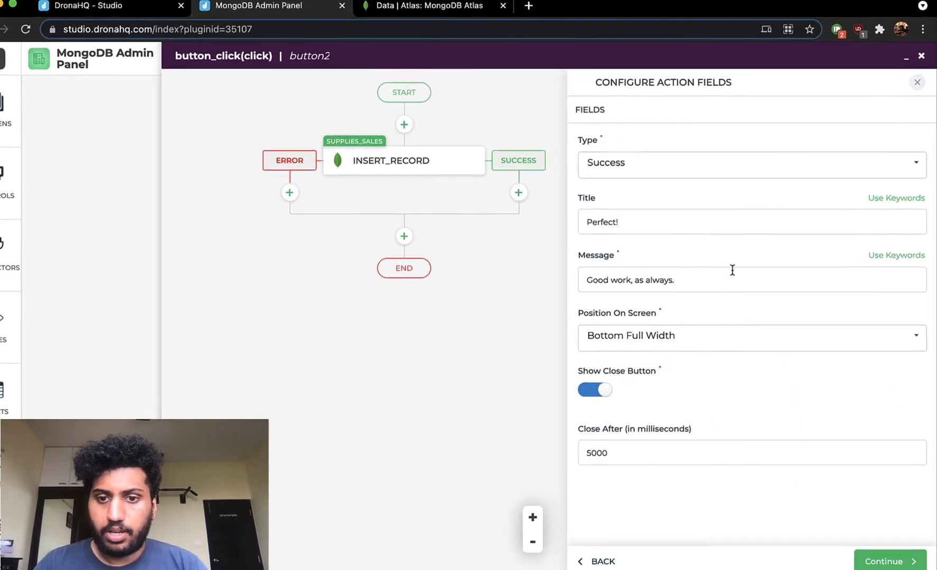
# - Set the toast message to "Product has been successfully added!" and accept the other toast fields as they are
pyautogui.tripleClick(703, 284)
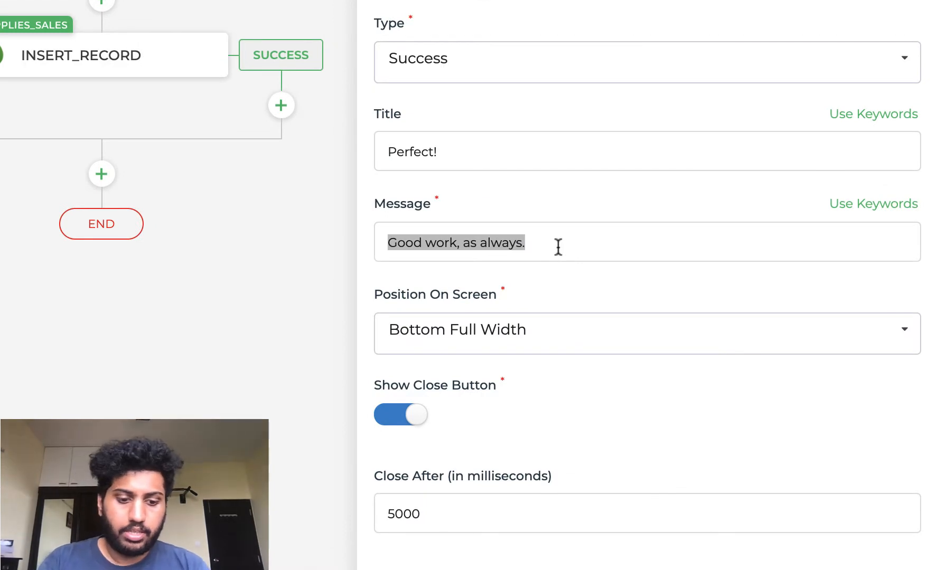
pyautogui.write('Product has been success')
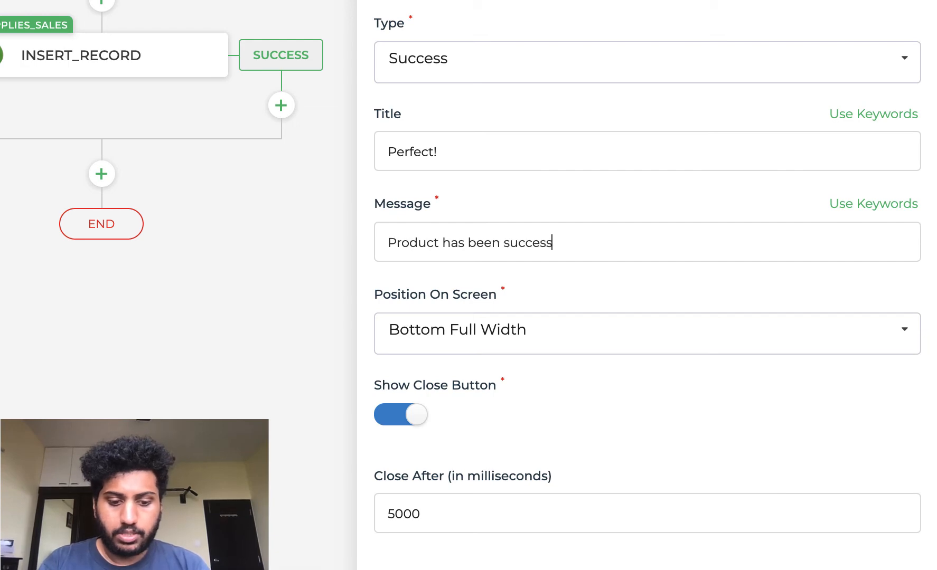
pyautogui.write('fully added')
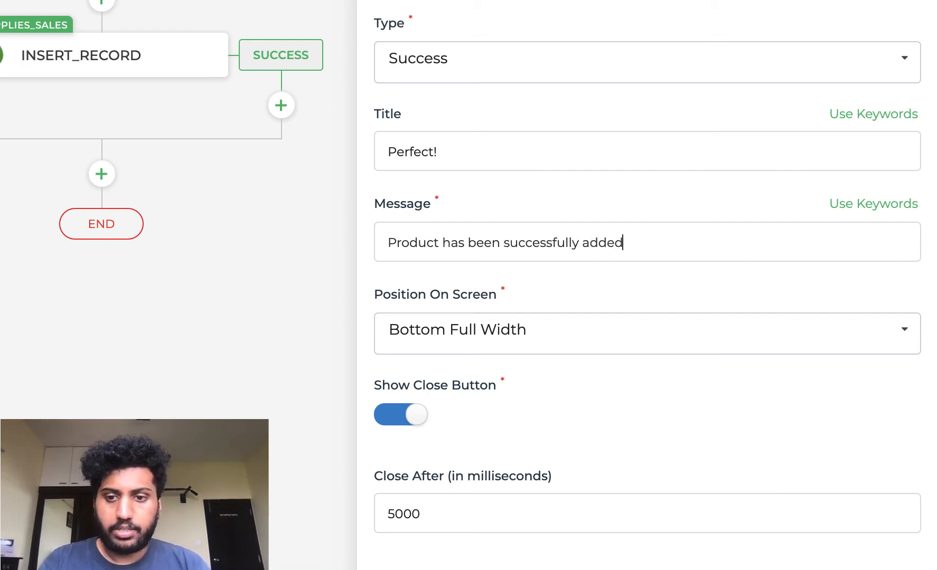
pyautogui.write('!')
pyautogui.click(880, 556)
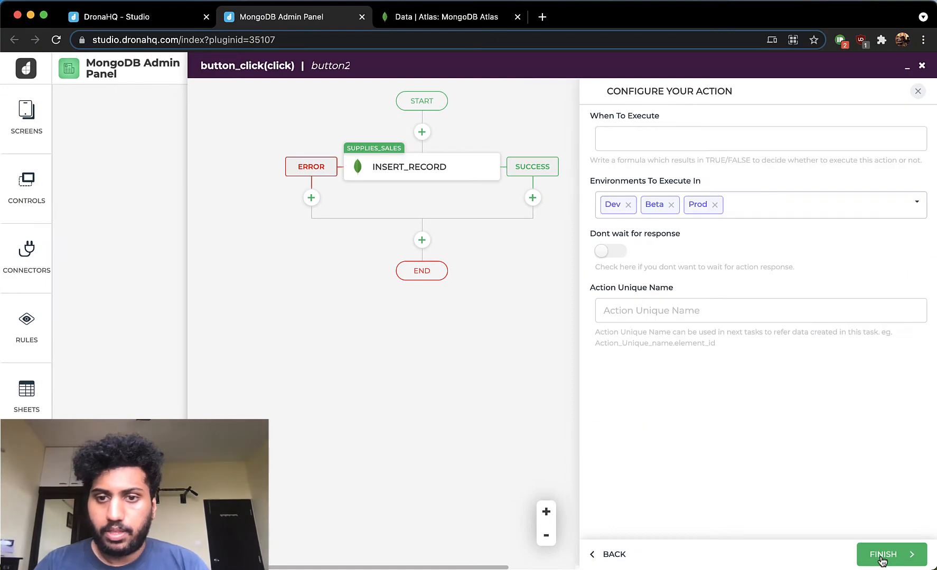
# - Name the toast action display_success and finish it with the default environments
pyautogui.click(732, 310)
pyautogui.write('disp')
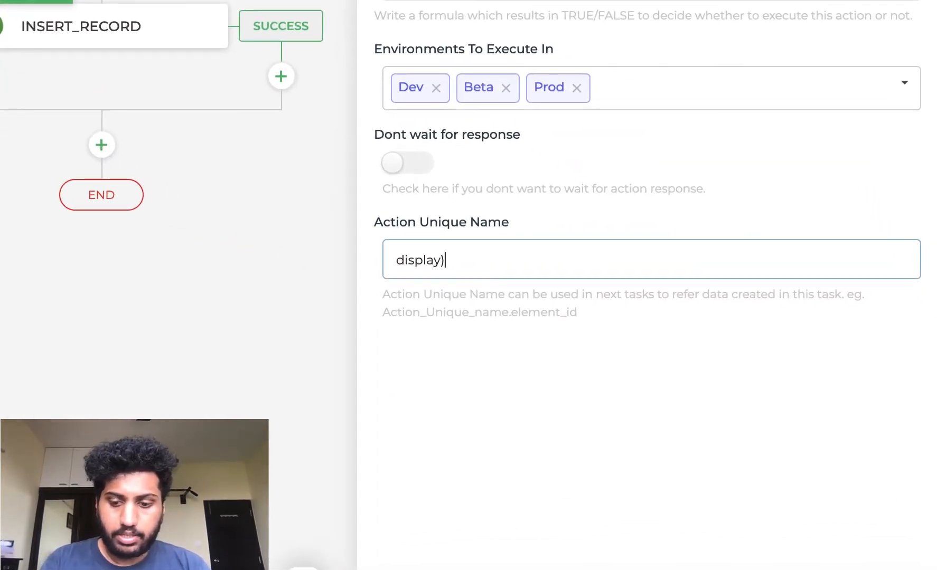
pyautogui.write('lay_success')
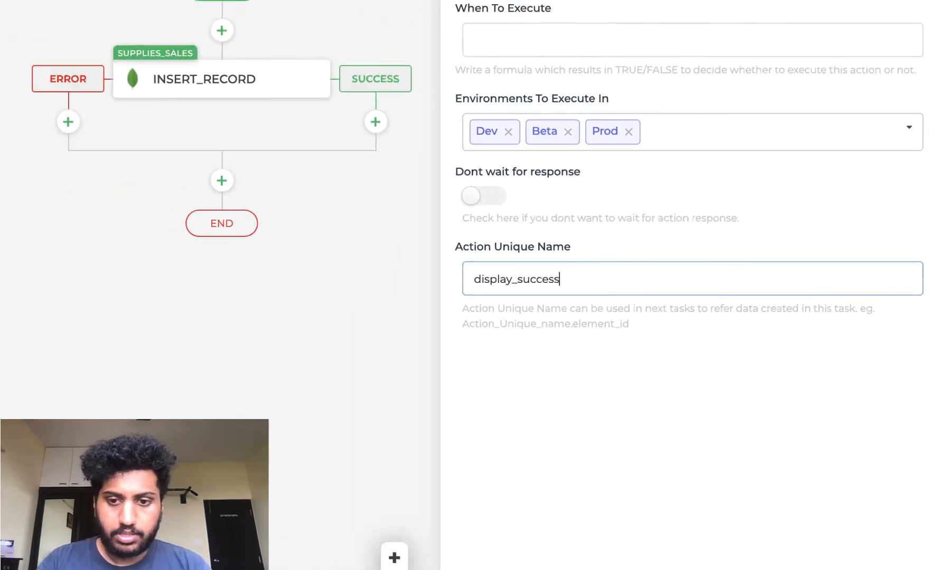
pyautogui.click(889, 552)
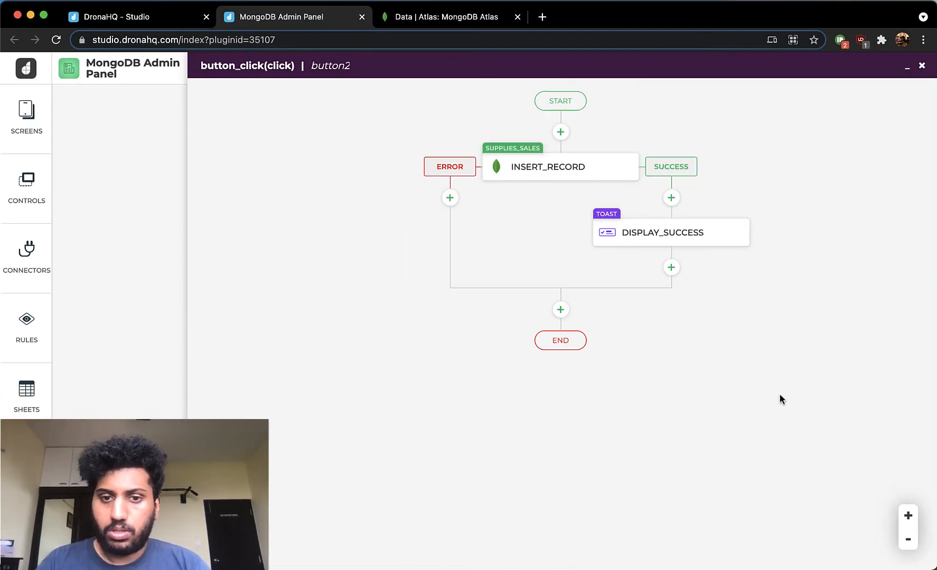
# - Duplicate the display_success toast action into the error branch of insert_record
pyautogui.click(453, 199)
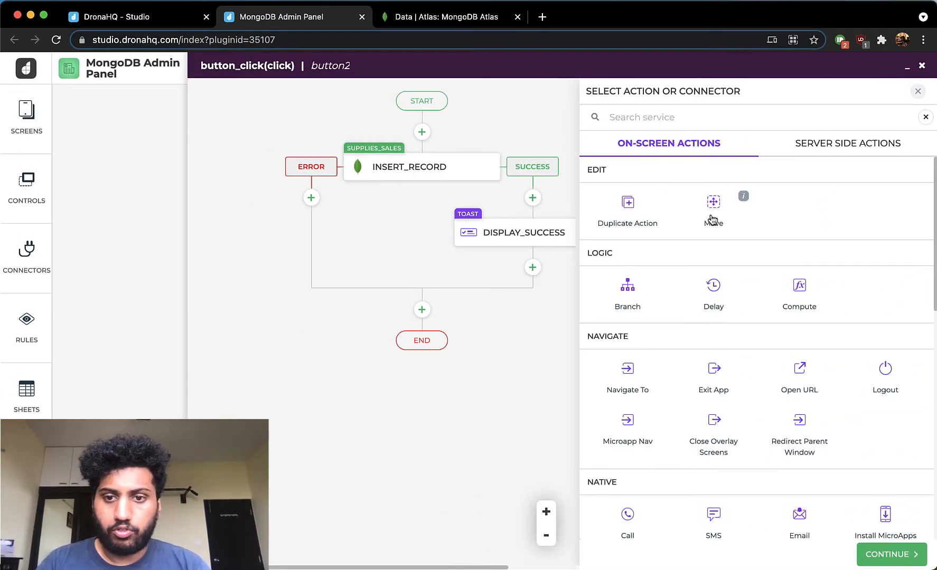
pyautogui.click(632, 206)
pyautogui.click(882, 562)
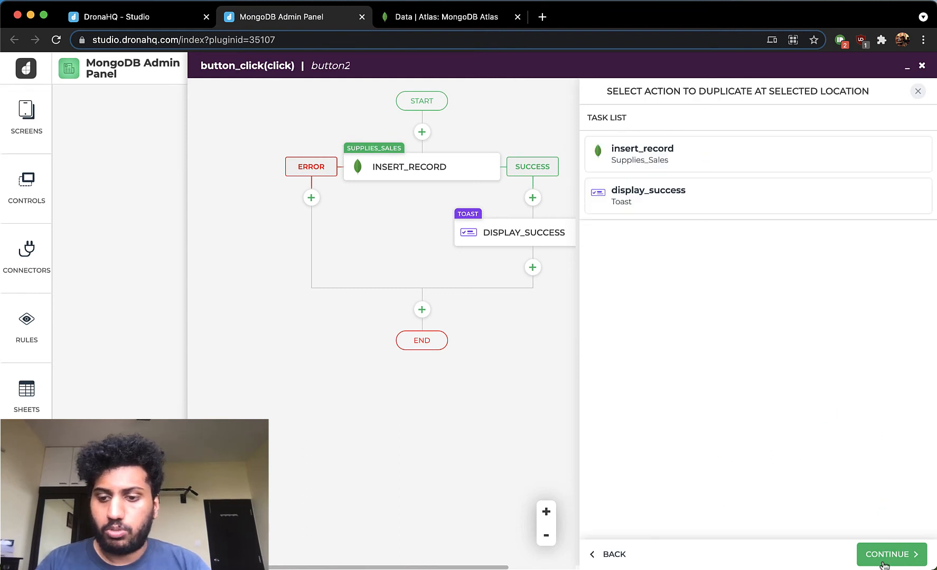
pyautogui.click(644, 204)
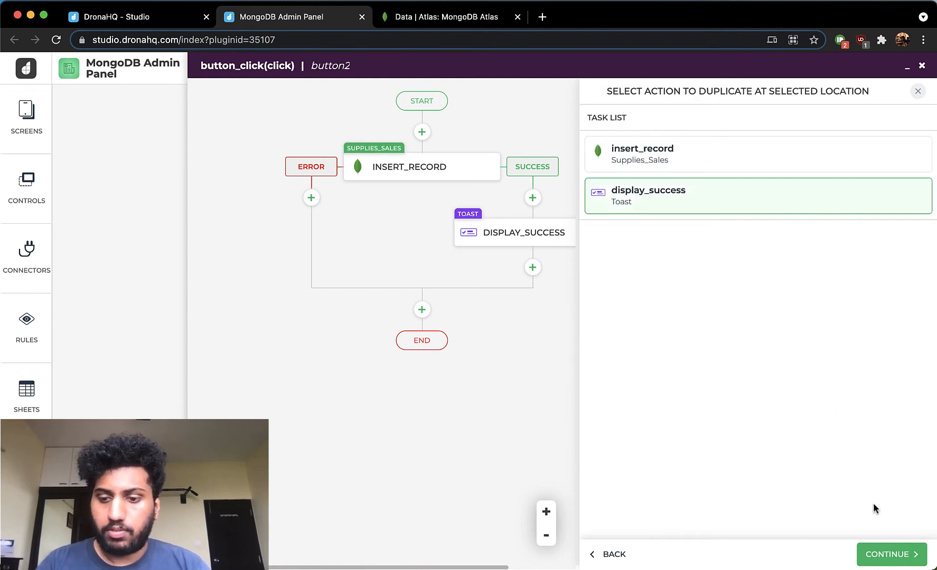
pyautogui.click(884, 555)
# - Set the duplicated toast's type to error and its title to "Error!"
pyautogui.click(480, 238)
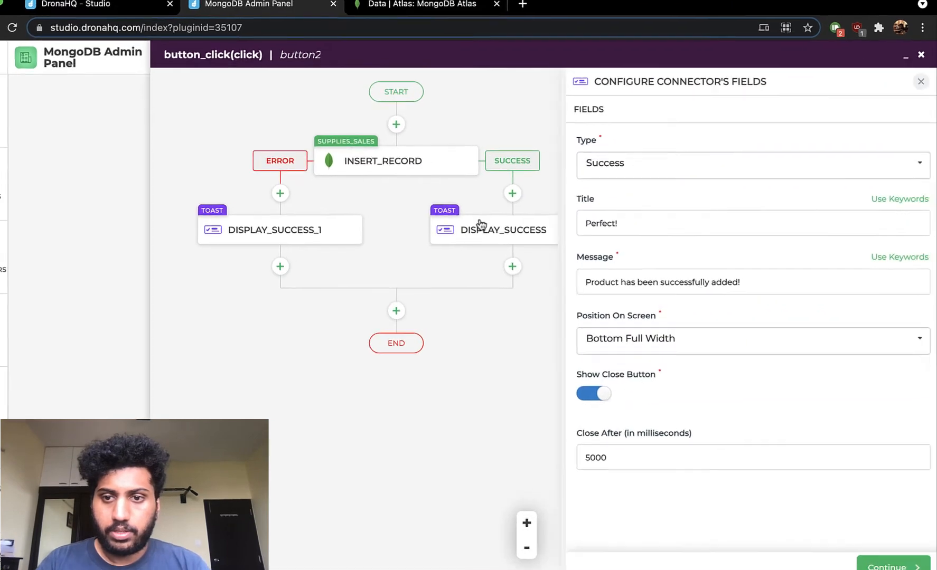
pyautogui.click(652, 168)
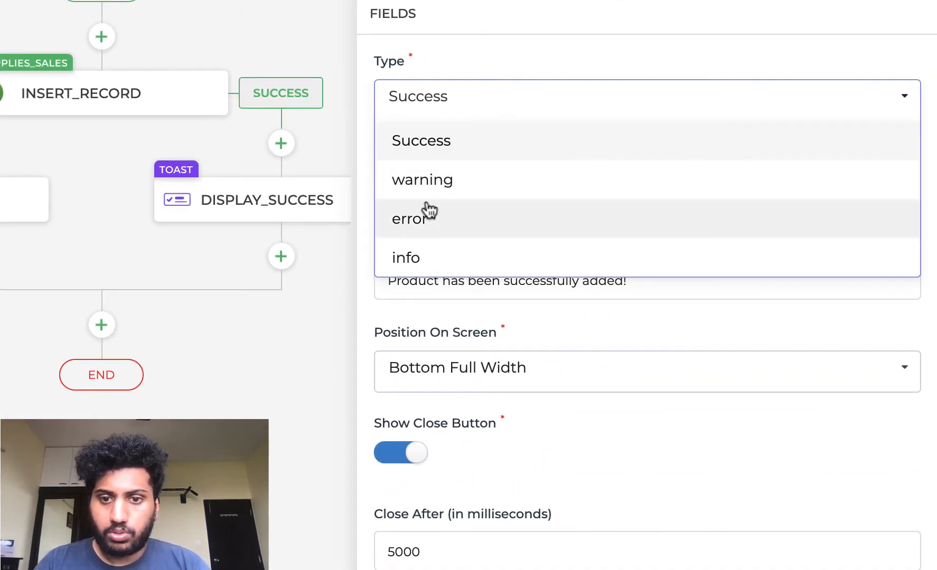
pyautogui.click(427, 214)
pyautogui.doubleClick(431, 190)
pyautogui.write('Error!')
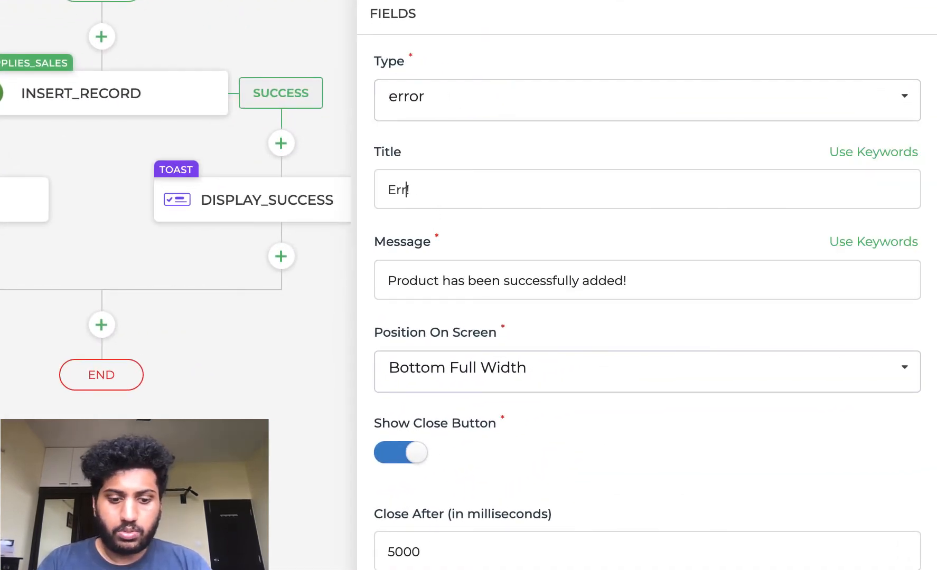
# - Change the duplicated toast's message to "Product has not been successfully added! Error!" and accept its fields
pyautogui.click(634, 274)
pyautogui.moveTo(633, 275); pyautogui.dragTo(468, 289)
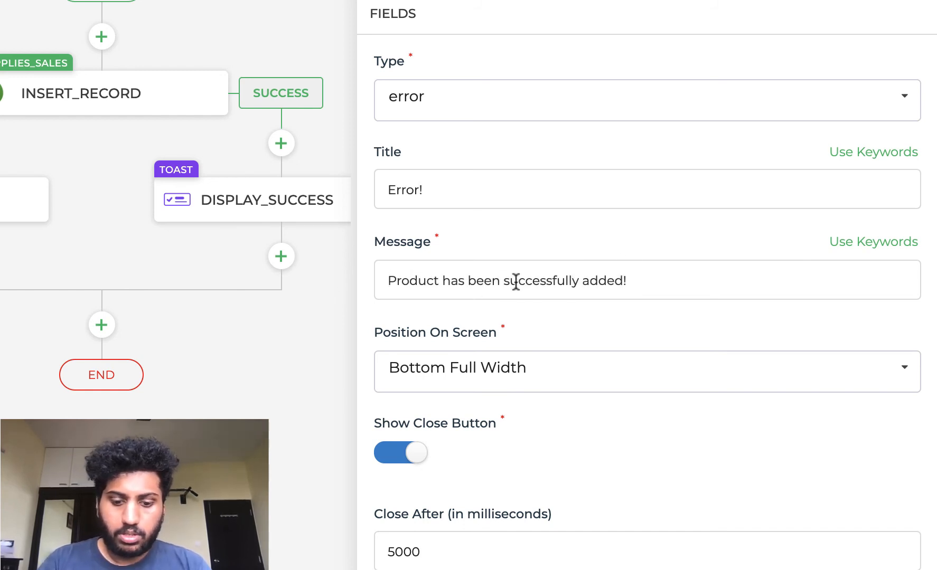
pyautogui.write('not ')
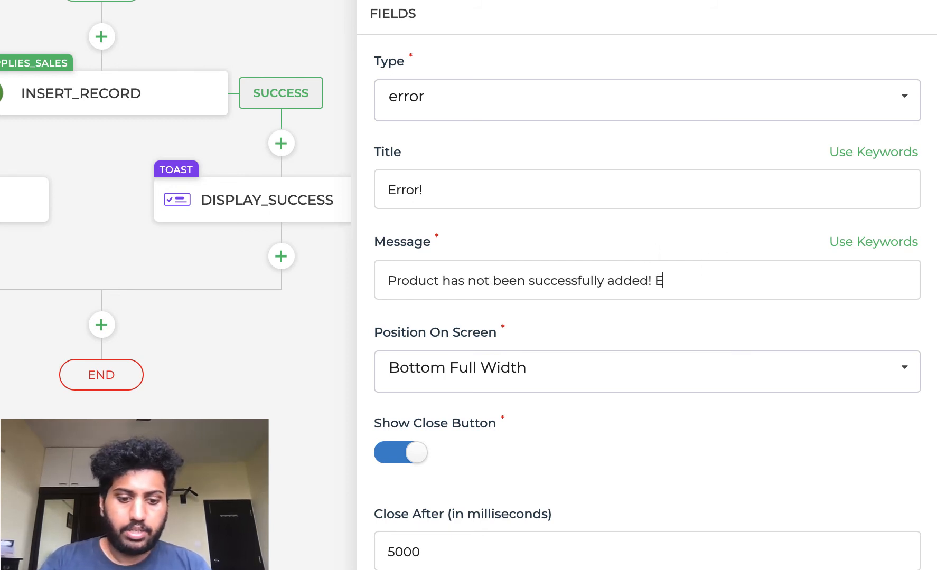
pyautogui.write(' Error!')
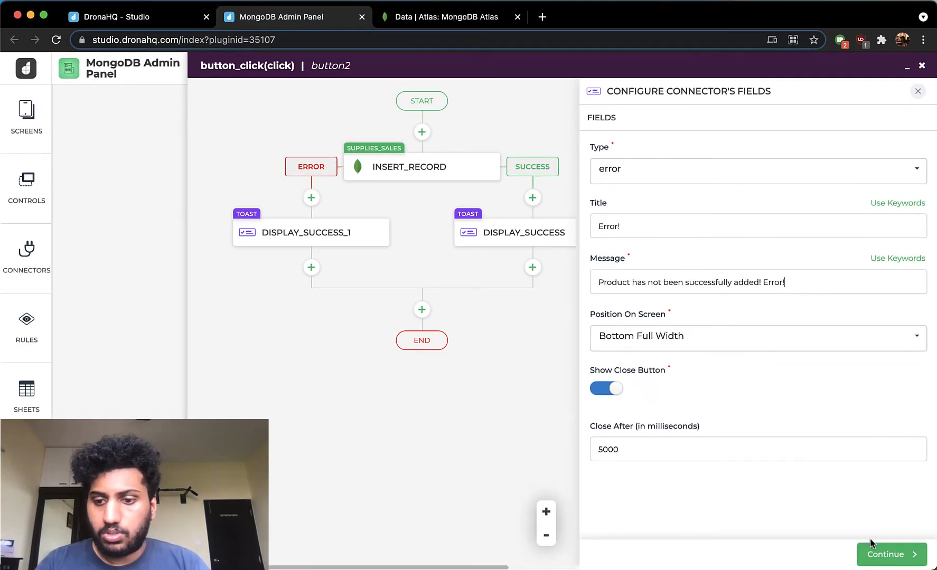
pyautogui.click(873, 552)
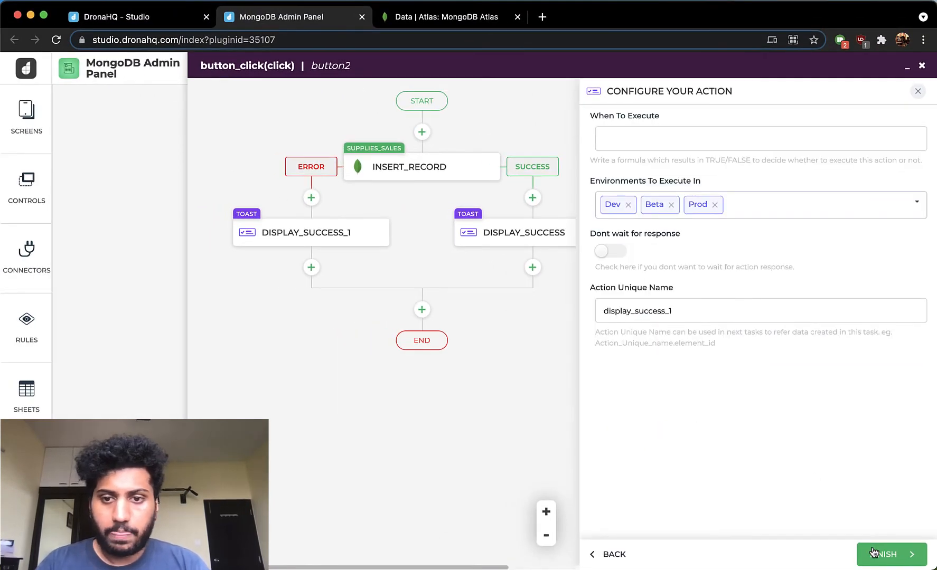
# - Rename the error-branch toast action display_failure and finish it
pyautogui.click(671, 311)
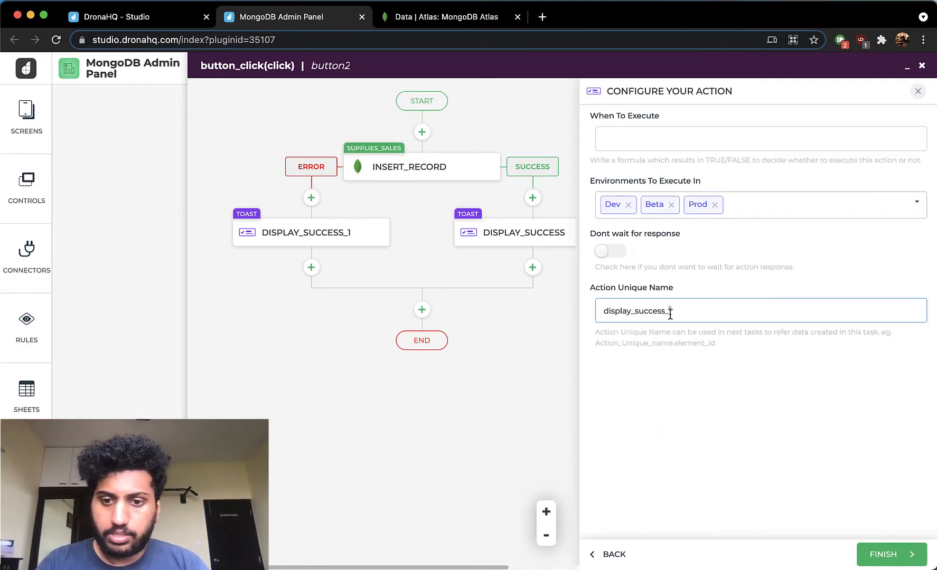
pyautogui.moveTo(672, 311); pyautogui.dragTo(634, 310)
pyautogui.write('failur')
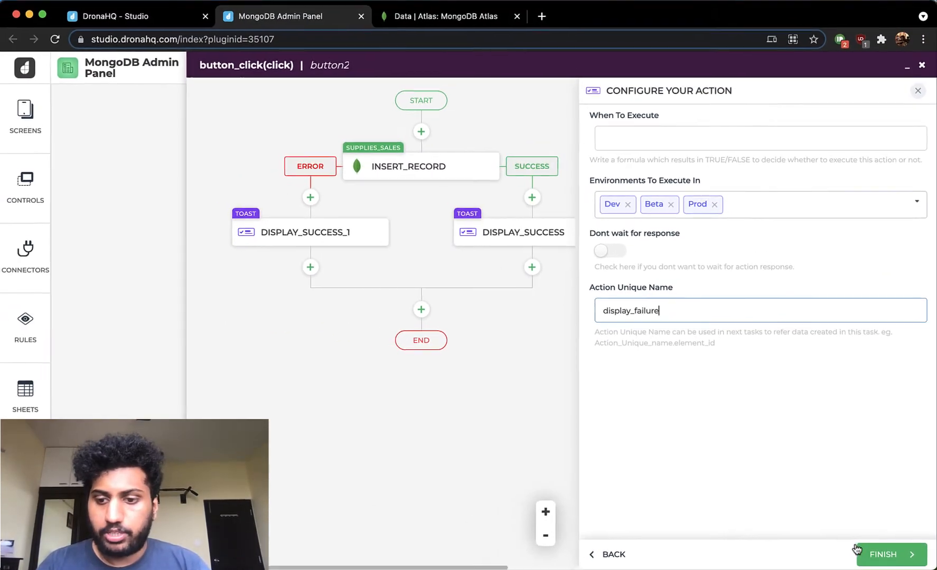
pyautogui.click(885, 560)
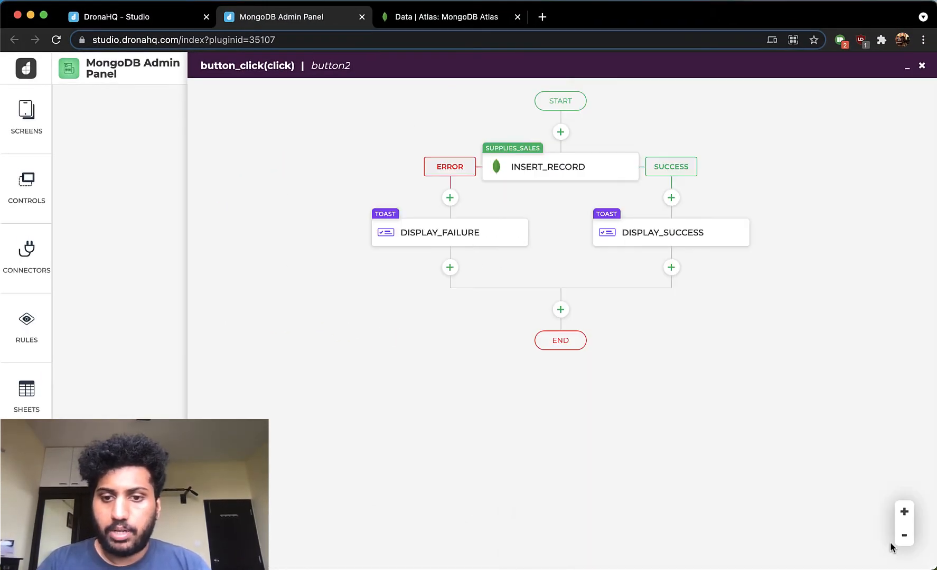
# - Add a Navigate To action after display_success that targets the Admin Panel screen, keeping its other fields as they are
pyautogui.click(670, 268)
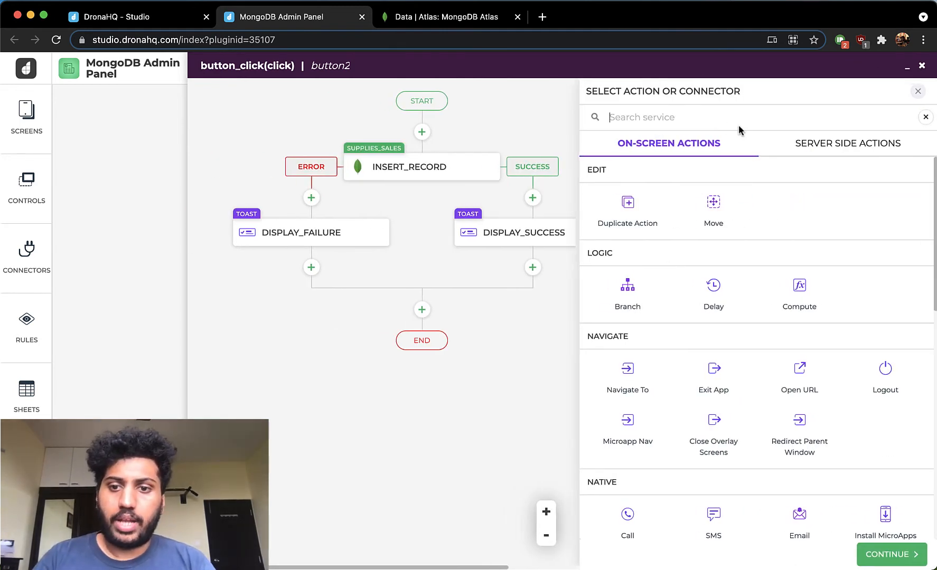
pyautogui.click(632, 375)
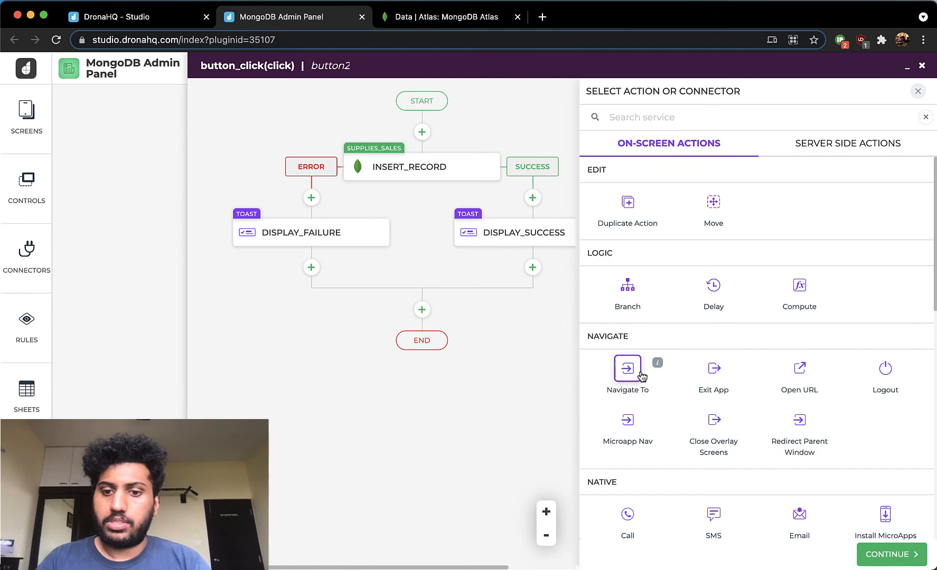
pyautogui.click(866, 552)
pyautogui.click(601, 102)
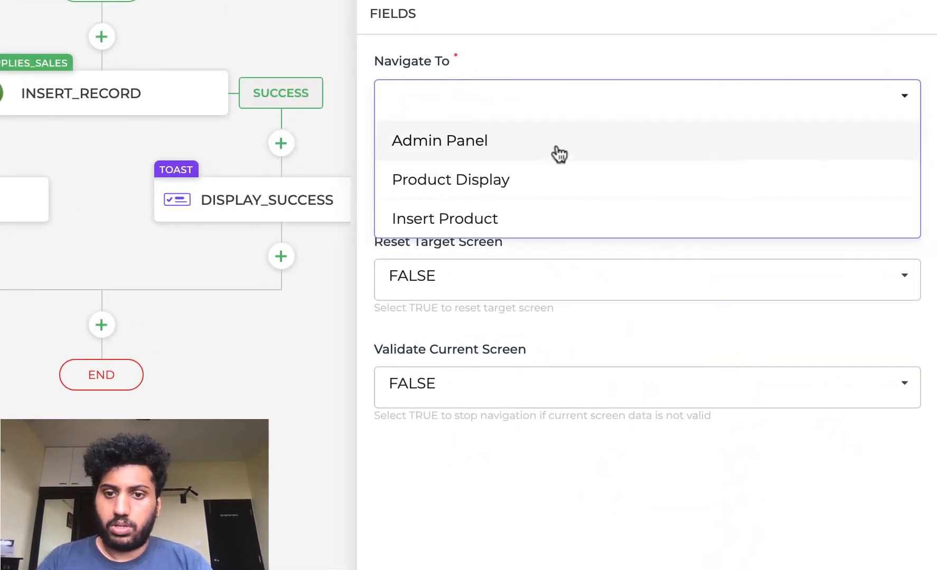
pyautogui.click(557, 151)
pyautogui.click(886, 554)
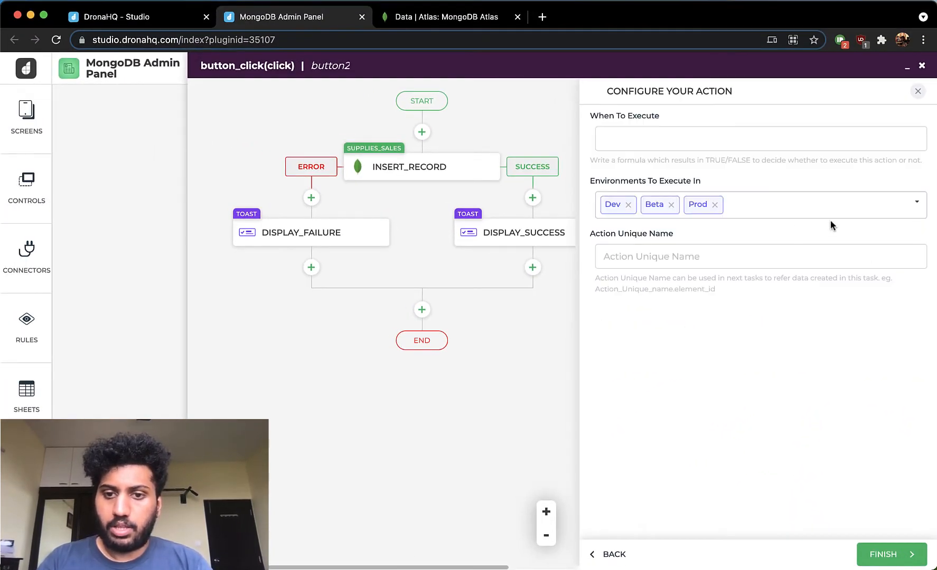
# - Name the navigation action goto_admin and finish it with the default environments
pyautogui.click(719, 255)
pyautogui.write('goto')
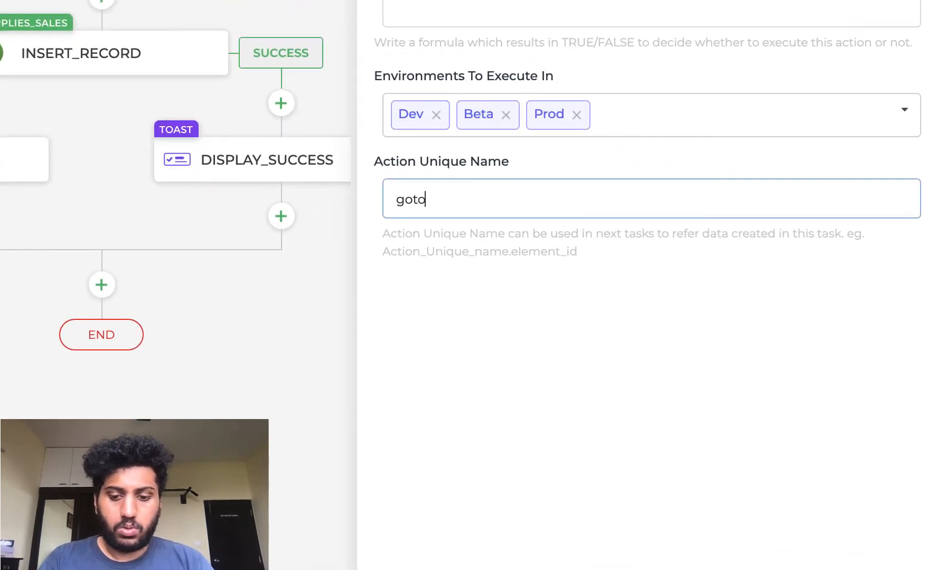
pyautogui.write('_admin')
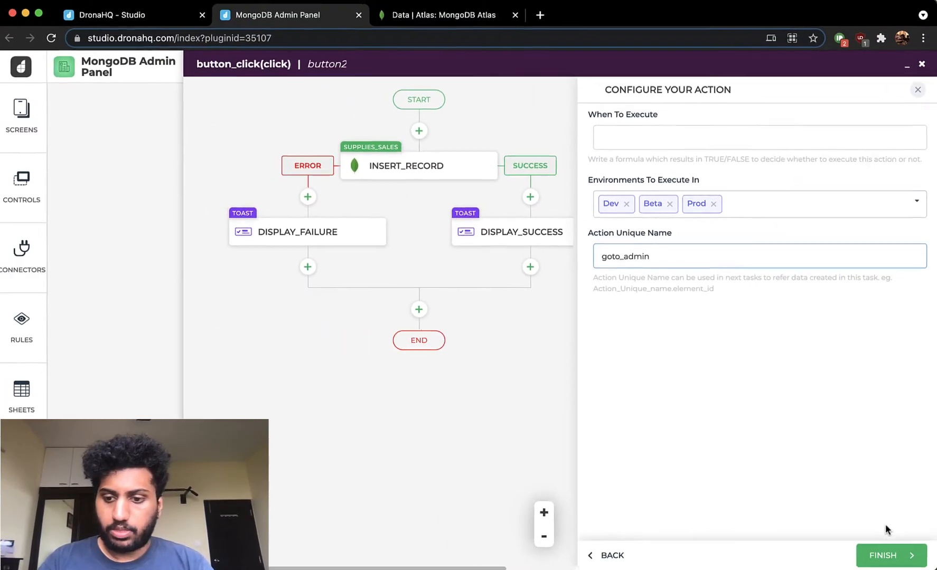
pyautogui.click(883, 556)
# - Add a Reset Screens action after goto_admin and select the Admin Panel screen for it
pyautogui.click(671, 337)
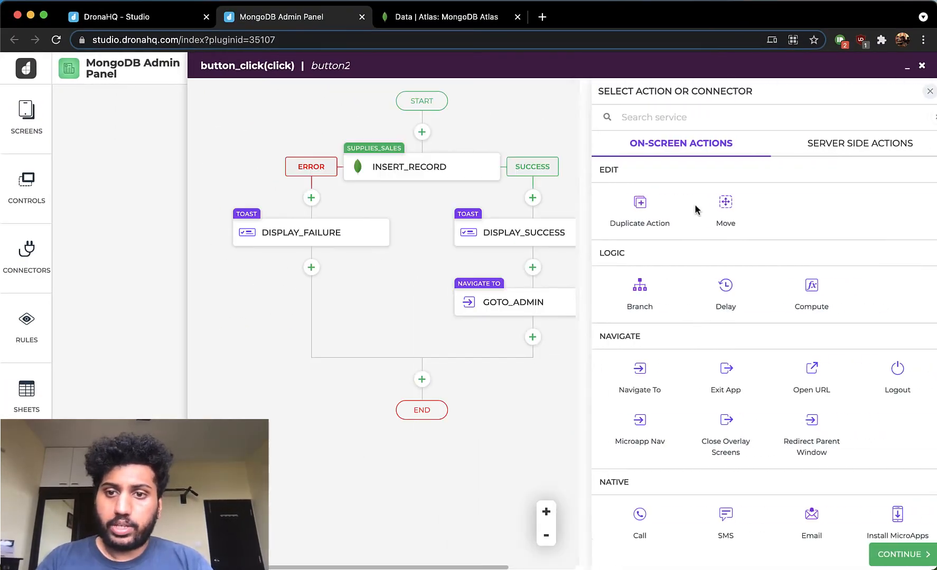
pyautogui.click(707, 117)
pyautogui.write('res')
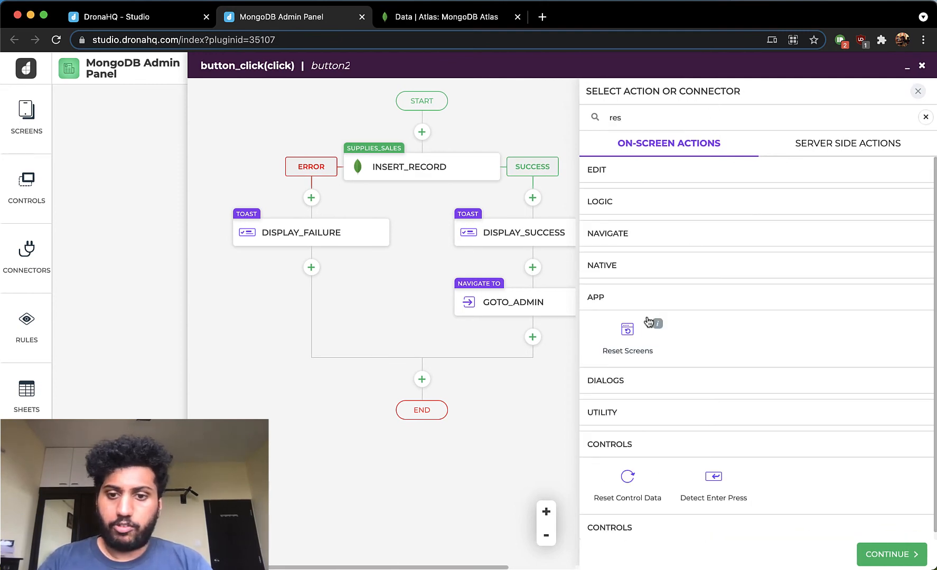
pyautogui.click(624, 328)
pyautogui.click(882, 560)
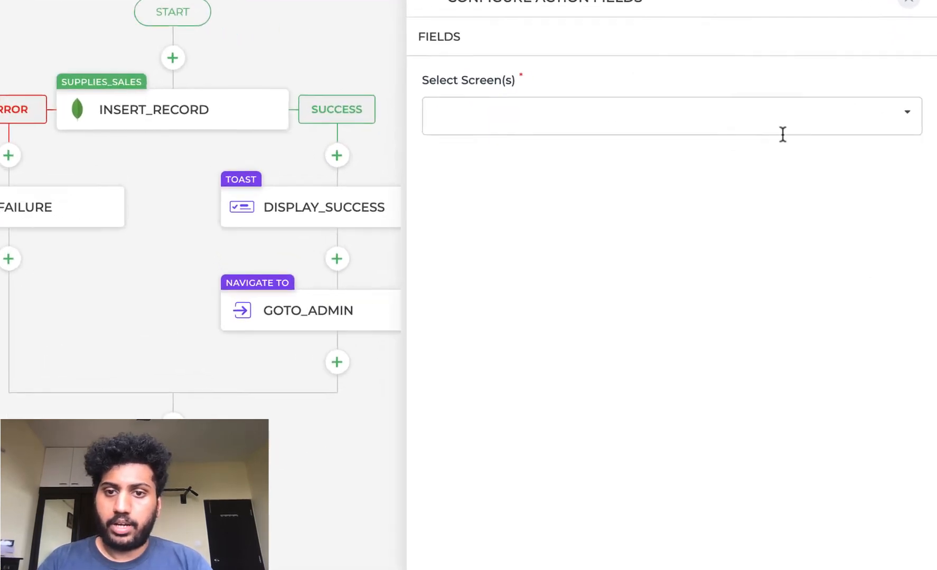
pyautogui.click(792, 158)
pyautogui.click(674, 127)
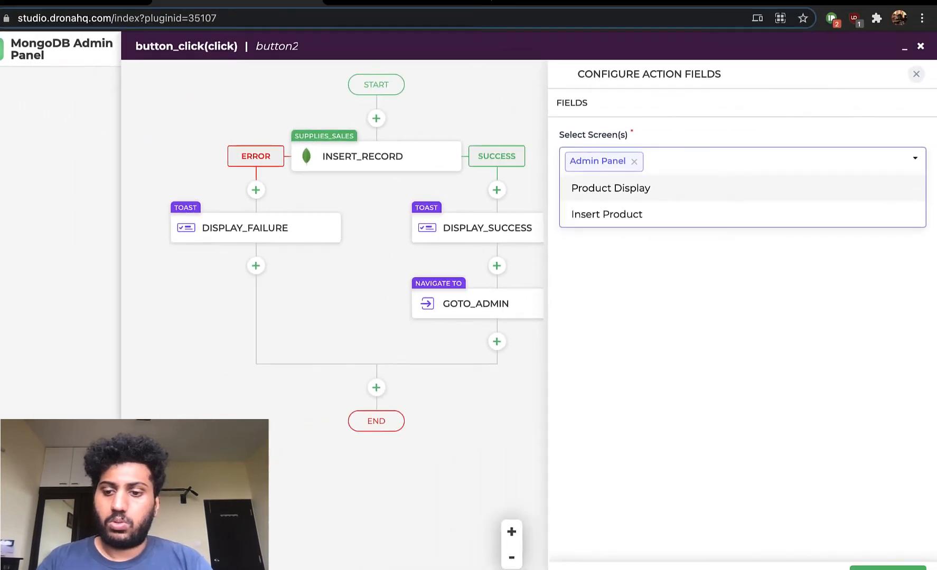
pyautogui.click(898, 555)
# - Name the reset action refresh_screen and finish it with the default environments
pyautogui.click(699, 261)
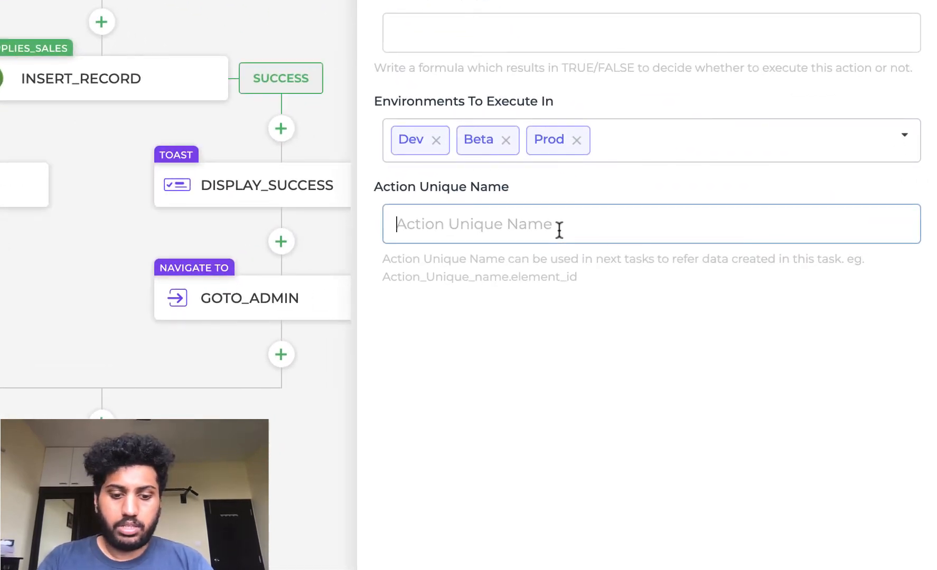
pyautogui.write('refre')
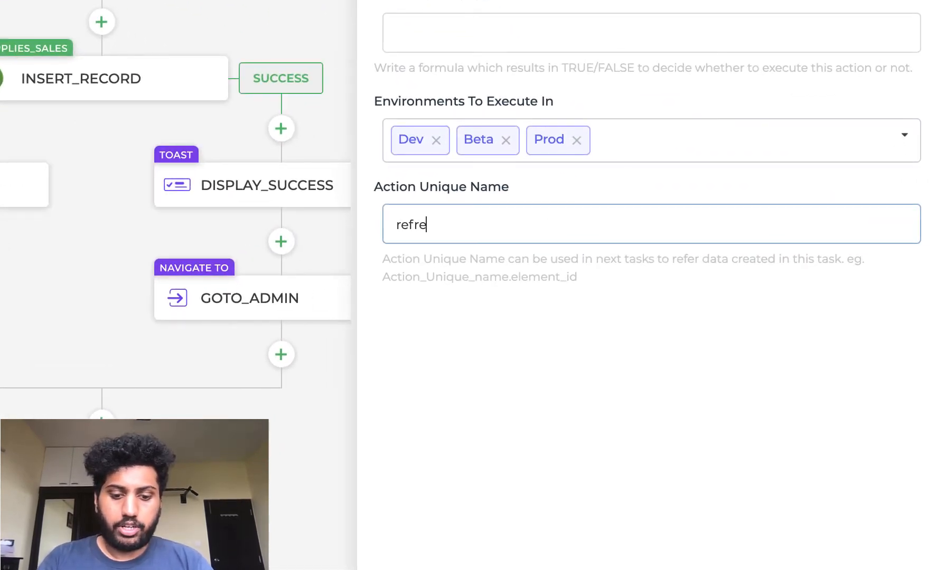
pyautogui.write('sh_scree')
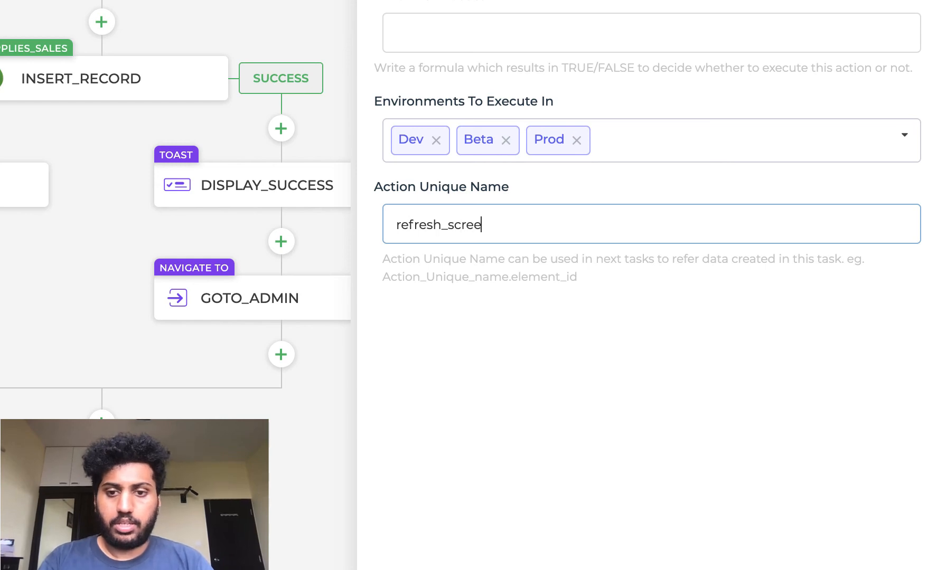
pyautogui.write('n')
pyautogui.click(866, 556)
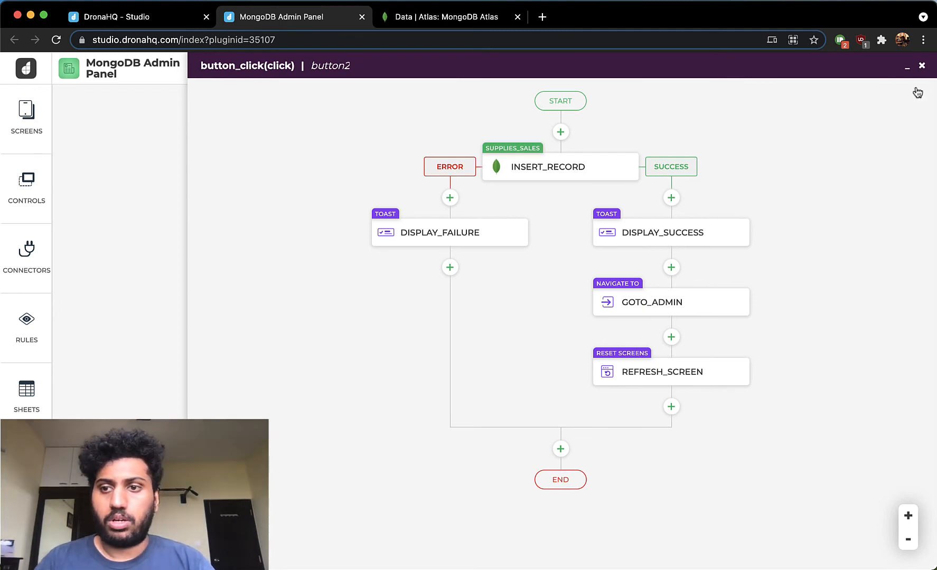
# - Close the ADD button's action flow and open the Product Display screen after viewing the Admin Panel screen
pyautogui.click(922, 67)
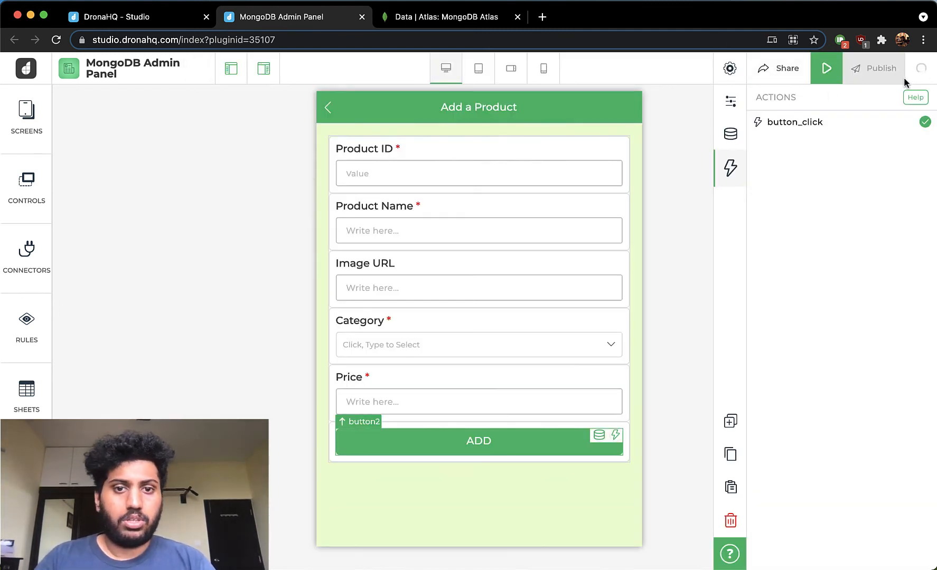
pyautogui.click(42, 117)
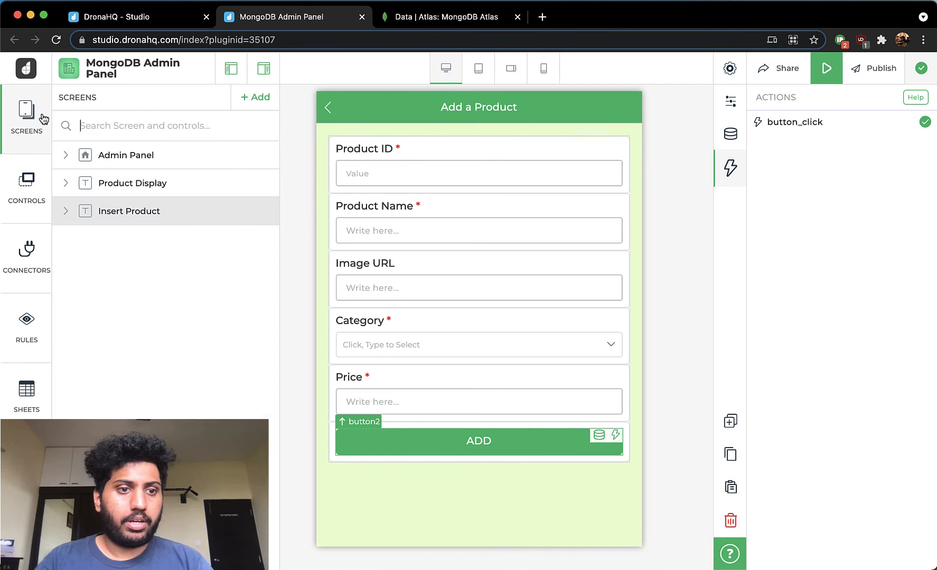
pyautogui.click(157, 160)
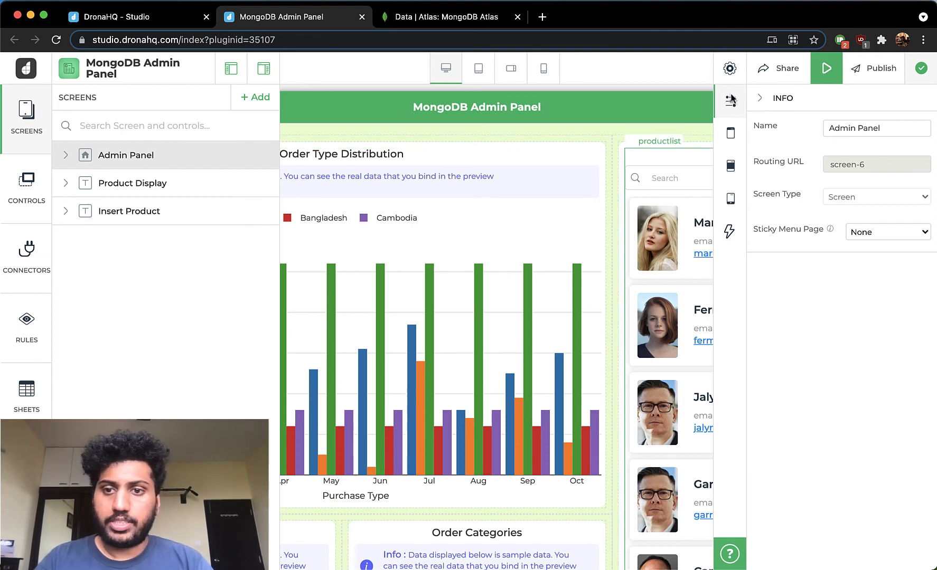
pyautogui.click(731, 100)
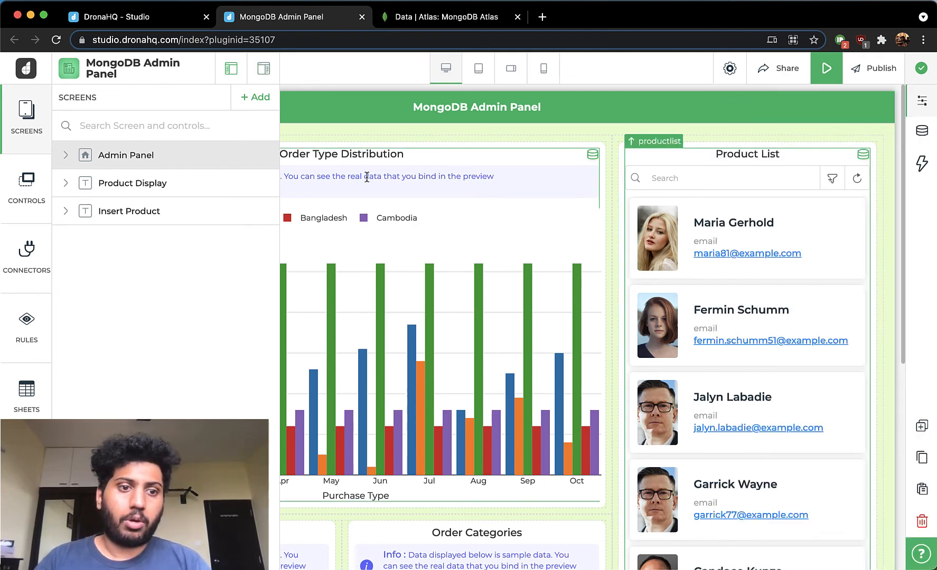
pyautogui.click(123, 185)
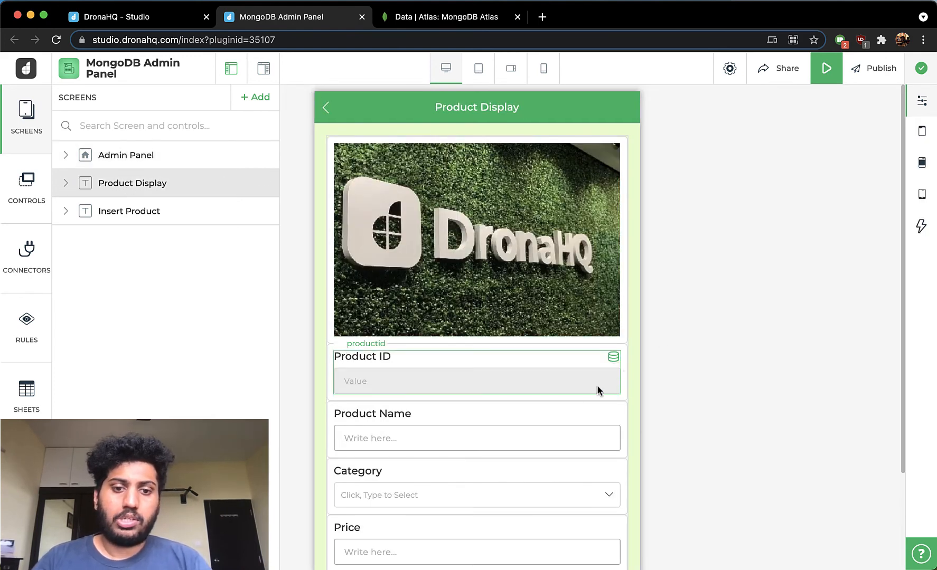
# - Open the data binding settings of the Product Name field on the Product Display screen
pyautogui.scroll(-3, 585, 393)
pyautogui.scroll(-2, 459, 166)
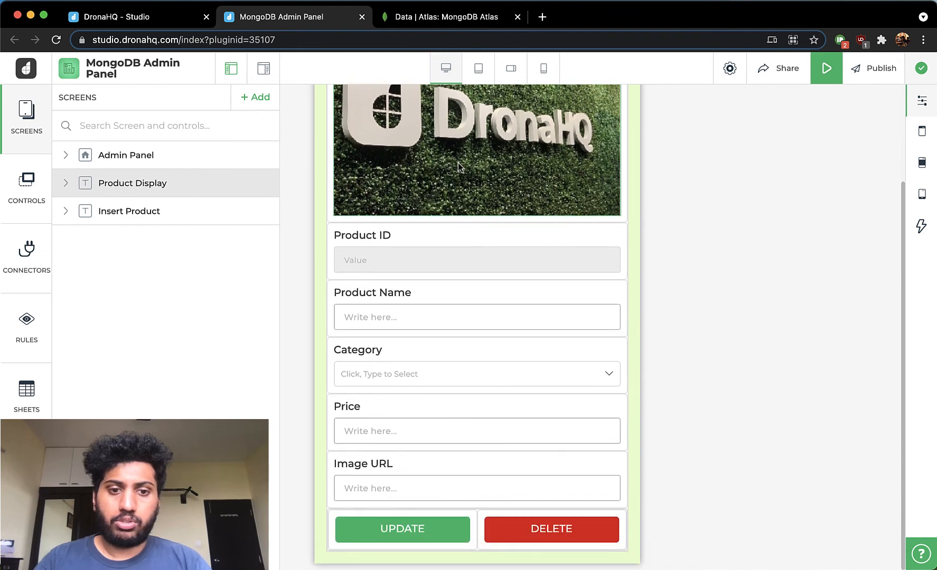
pyautogui.scroll(3, 458, 167)
pyautogui.scroll(1, 458, 166)
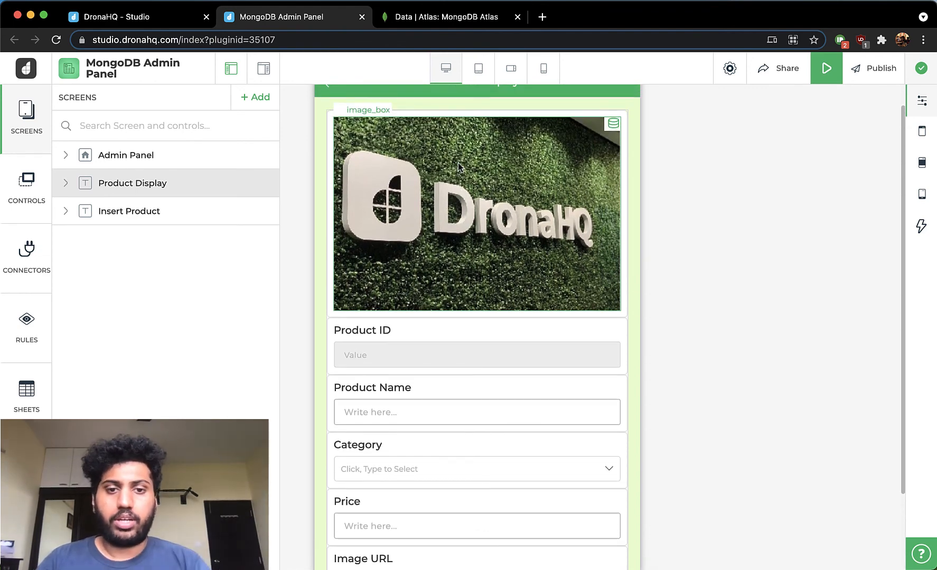
pyautogui.scroll(-4, 453, 239)
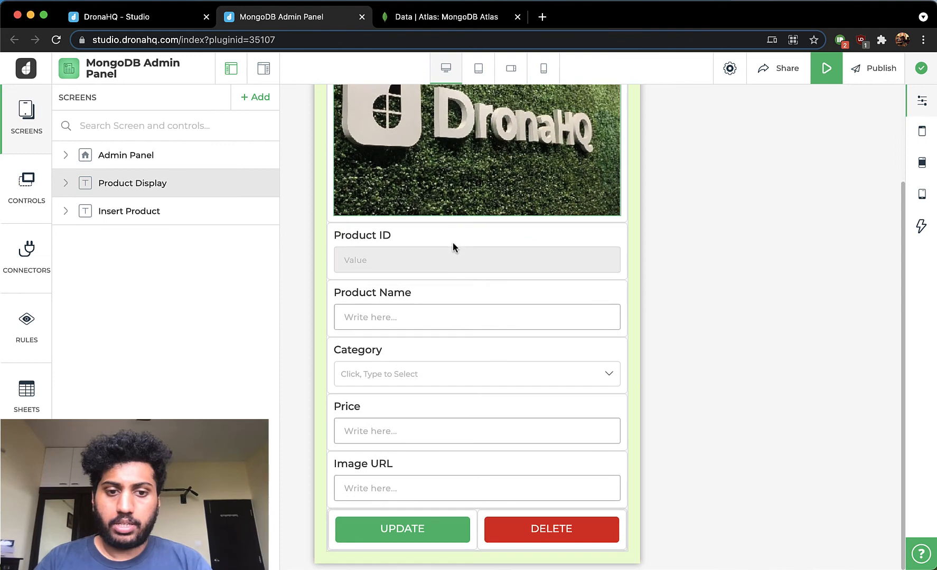
pyautogui.click(442, 300)
pyautogui.click(920, 100)
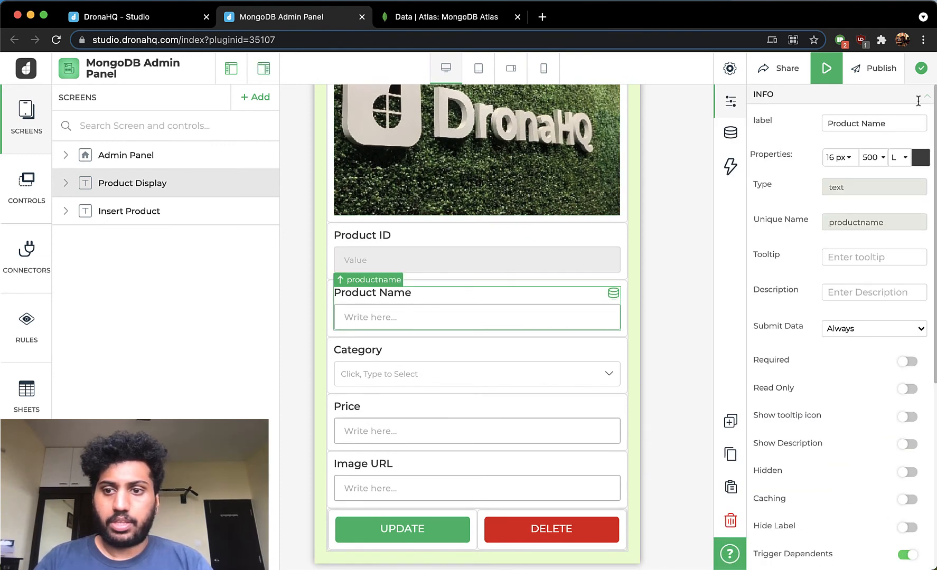
pyautogui.click(730, 132)
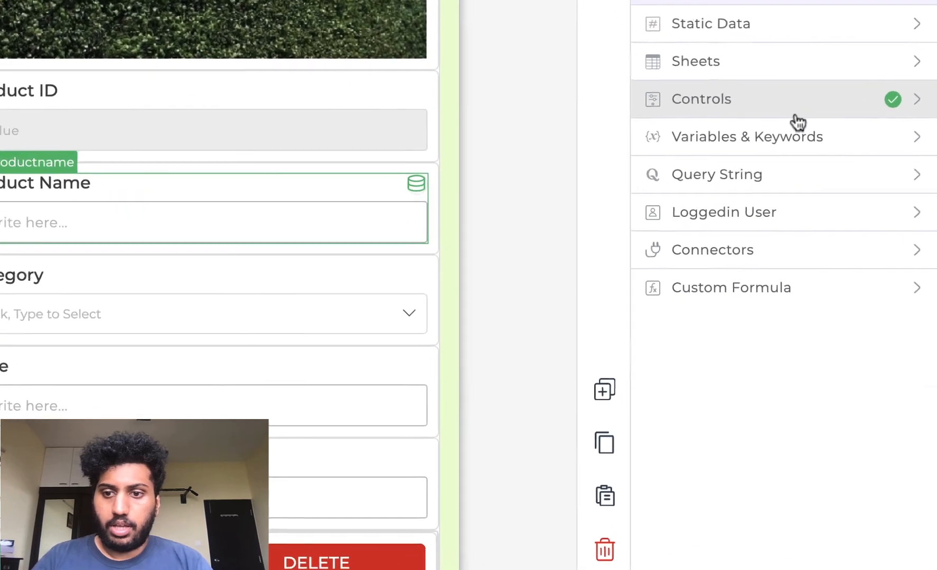
# - Bind the Product Name field to result.rows.Product_Name of the productlist control on the Admin Panel screen and save the binding
pyautogui.click(795, 114)
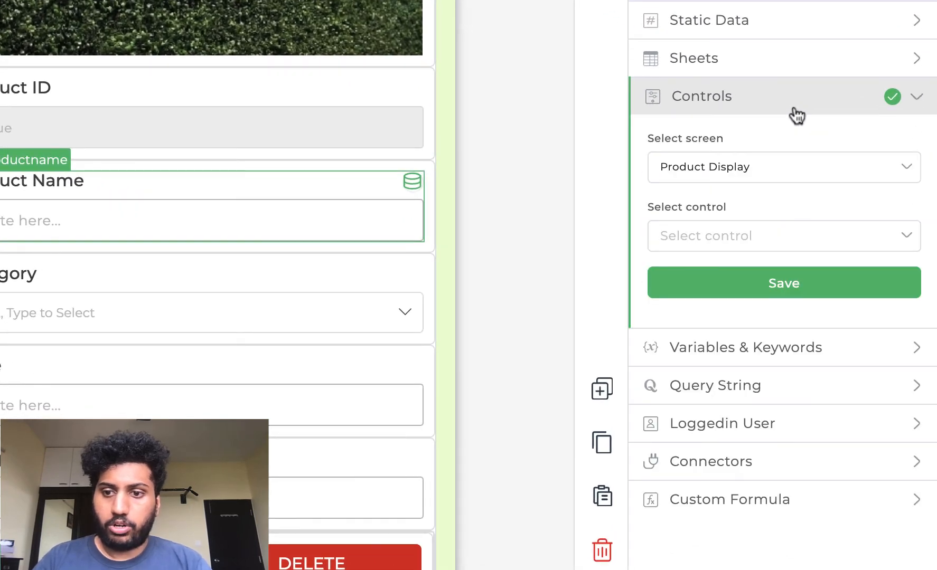
pyautogui.click(802, 165)
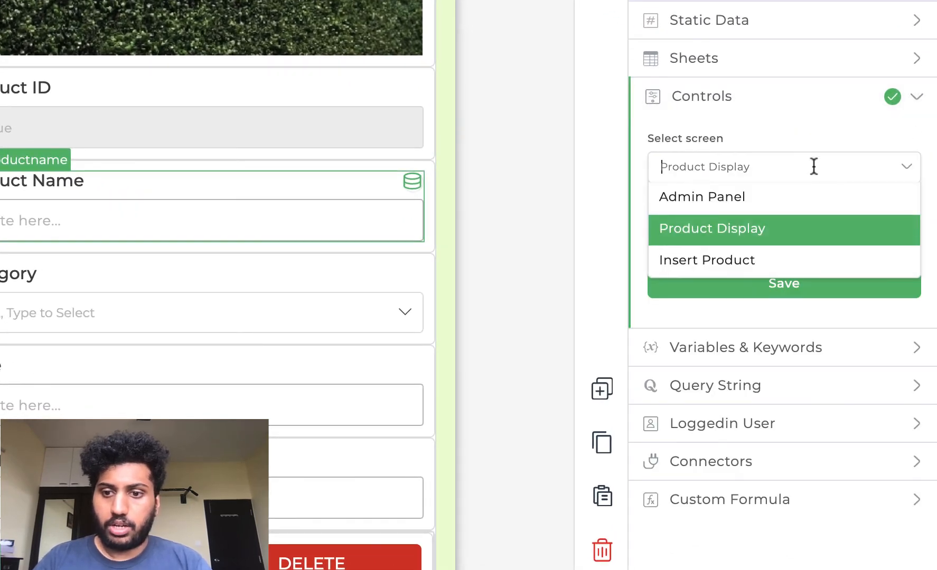
pyautogui.click(830, 212)
pyautogui.click(782, 238)
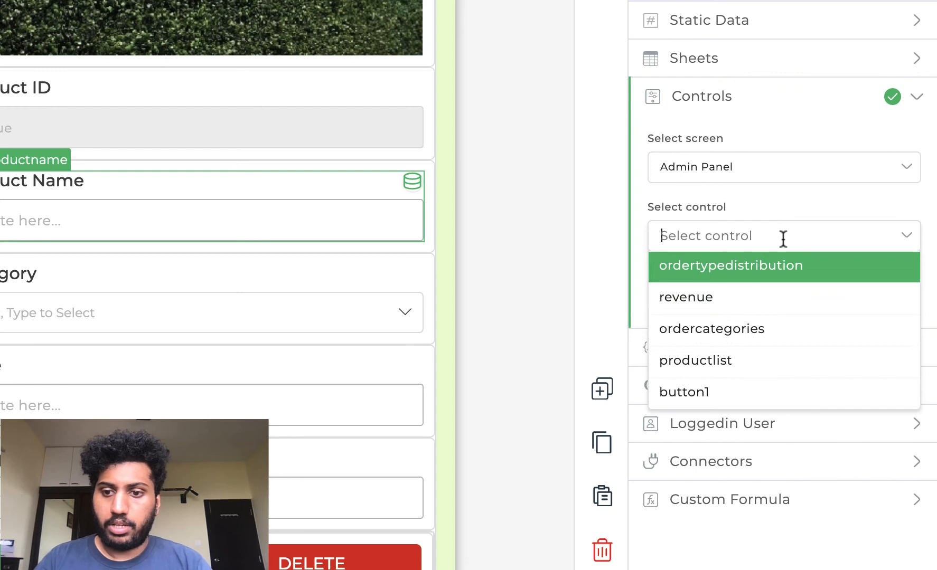
pyautogui.click(726, 371)
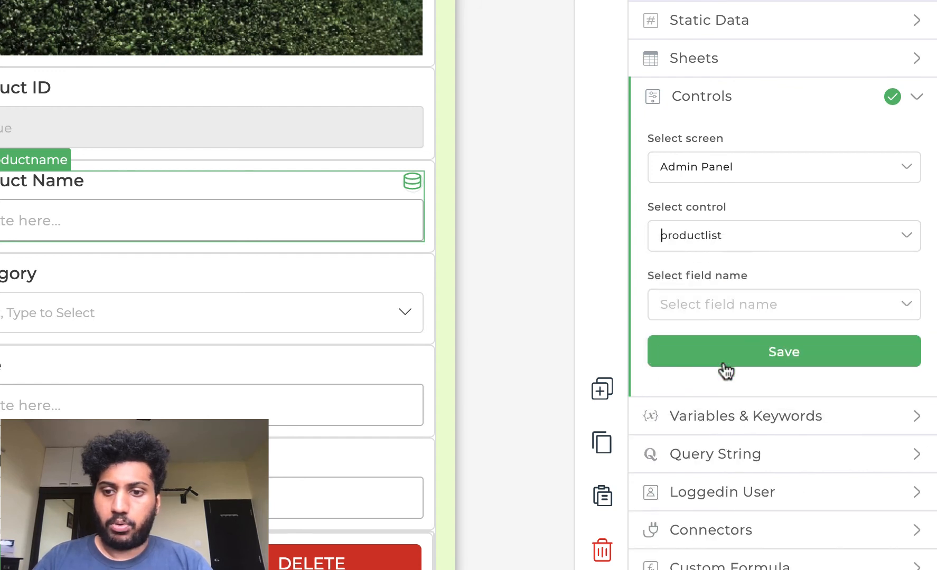
pyautogui.click(739, 301)
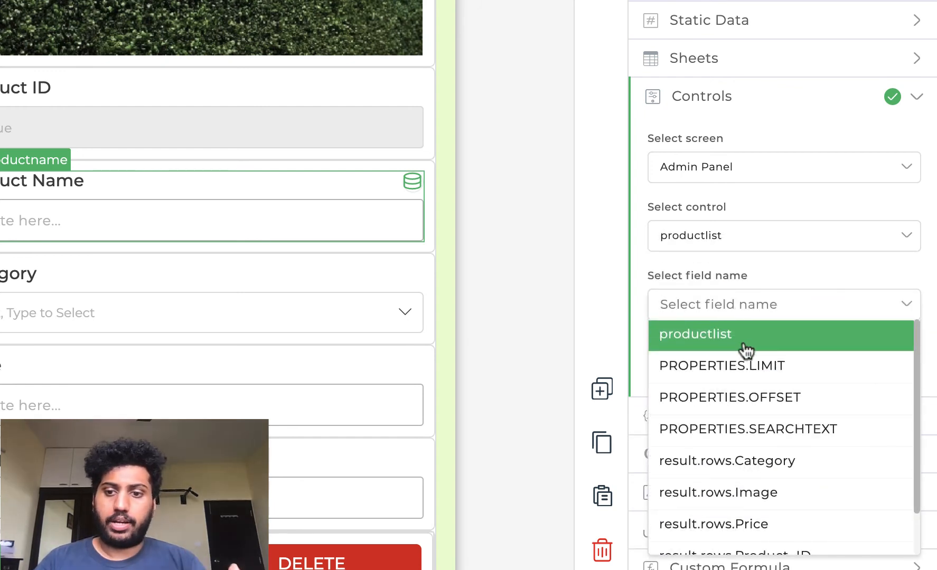
pyautogui.scroll(-2, 745, 482)
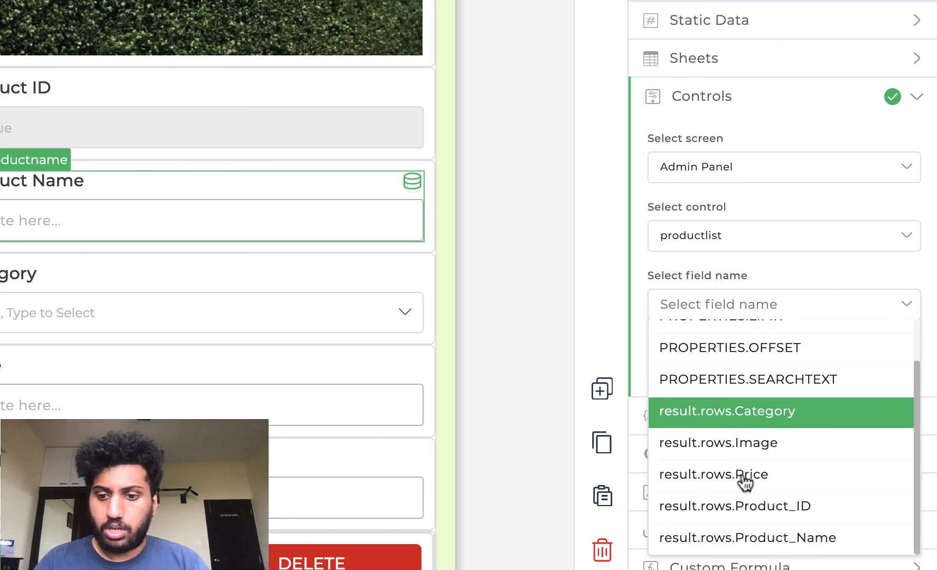
pyautogui.click(749, 534)
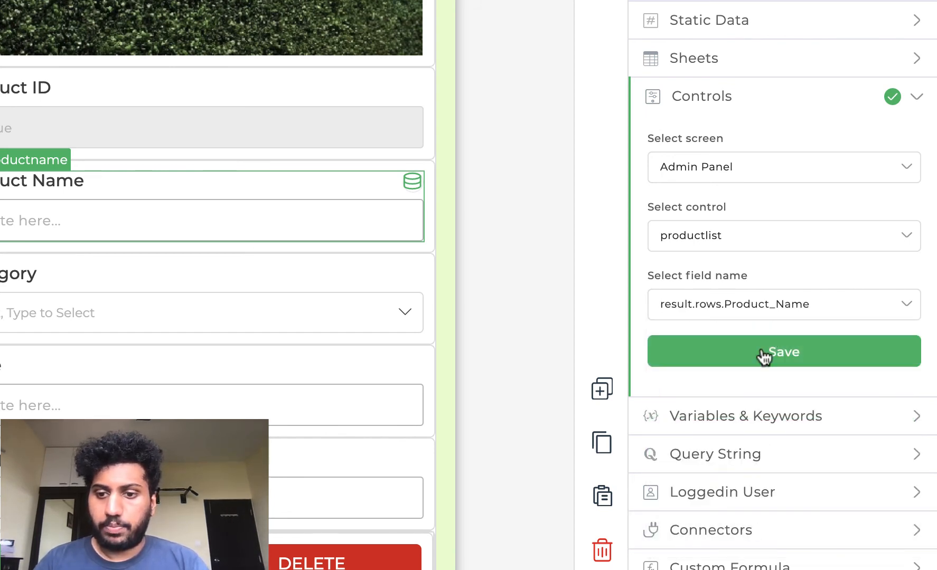
pyautogui.click(765, 353)
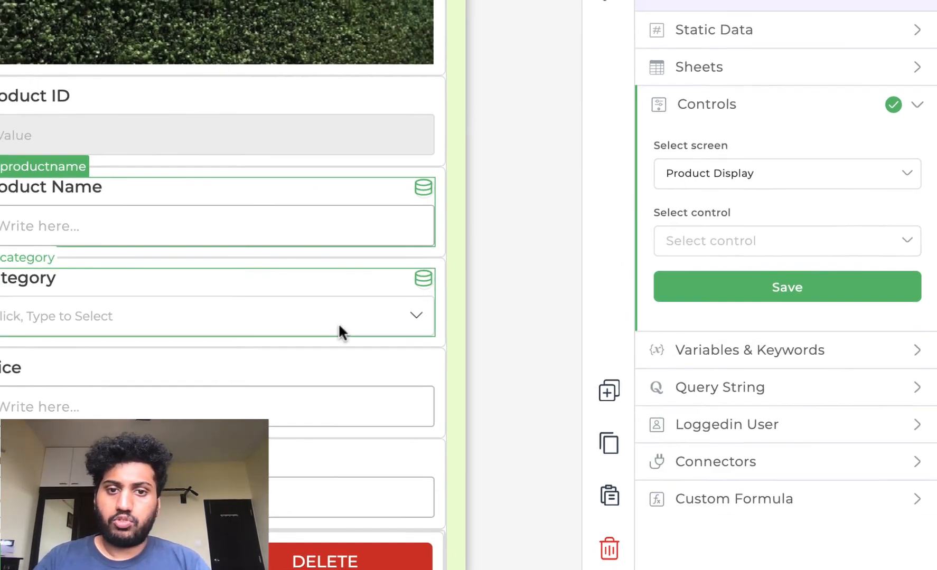
# - Review the button_click action flow of the UPDATE button on the Product Display screen and close it
pyautogui.scroll(3, 329, 326)
pyautogui.scroll(-2, 327, 327)
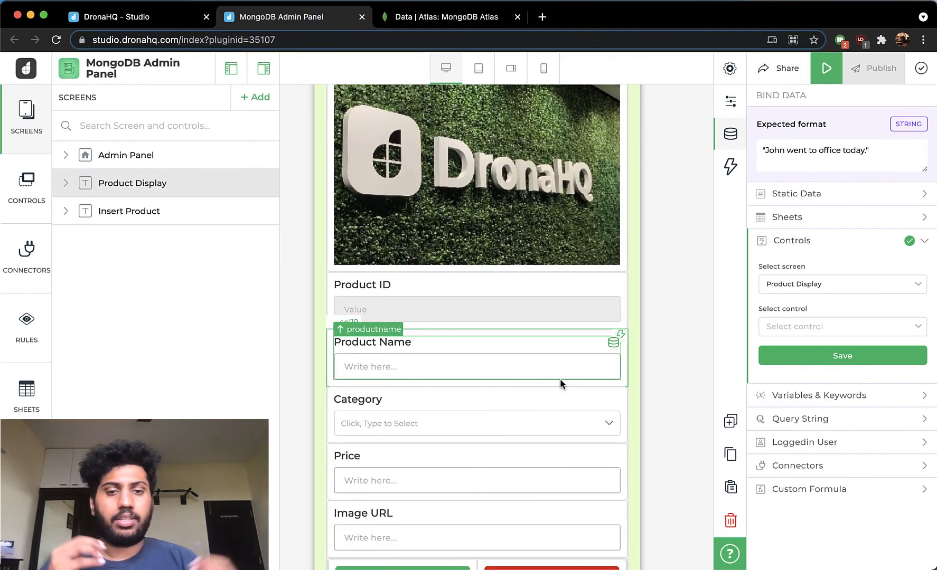
pyautogui.scroll(-2, 559, 379)
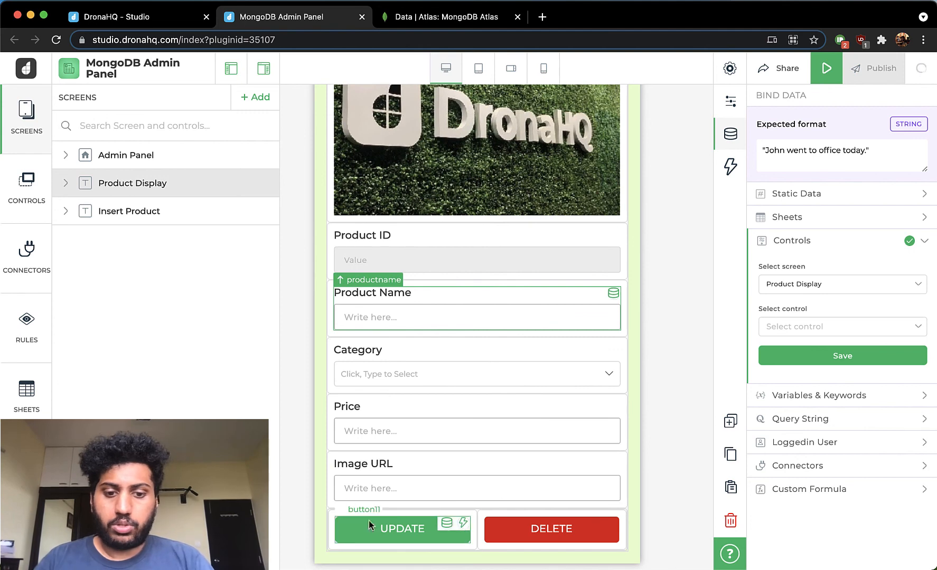
pyautogui.click(425, 528)
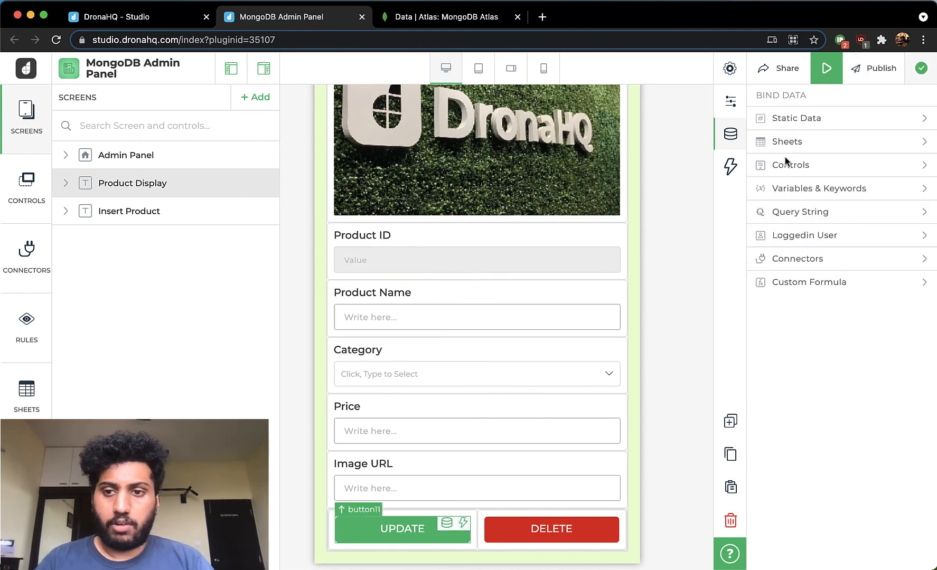
pyautogui.click(729, 168)
pyautogui.click(799, 121)
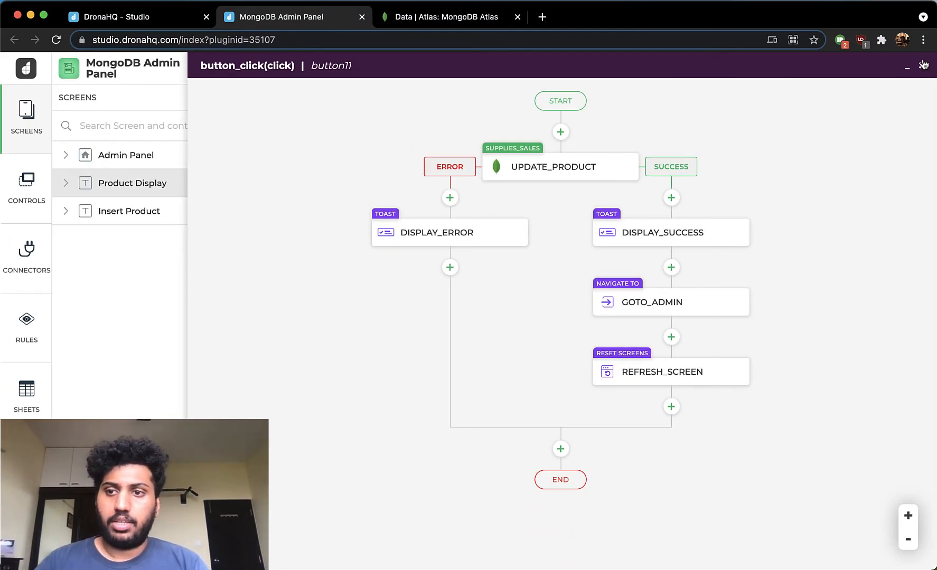
pyautogui.click(924, 64)
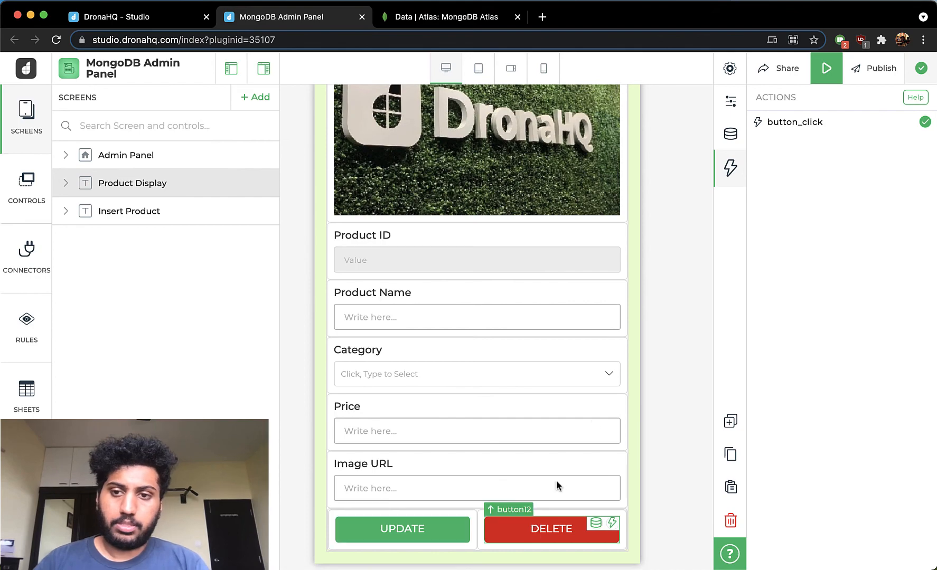
# - Inspect the DELETE button's action flow and the pid field mapping of DELETE_PRODUCT, then close the flow without changes
pyautogui.click(832, 126)
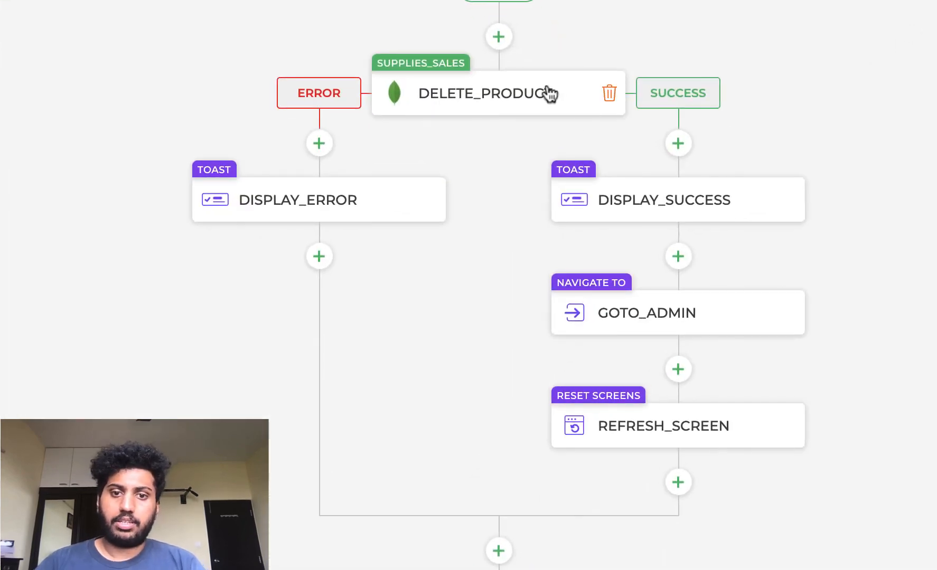
pyautogui.click(549, 94)
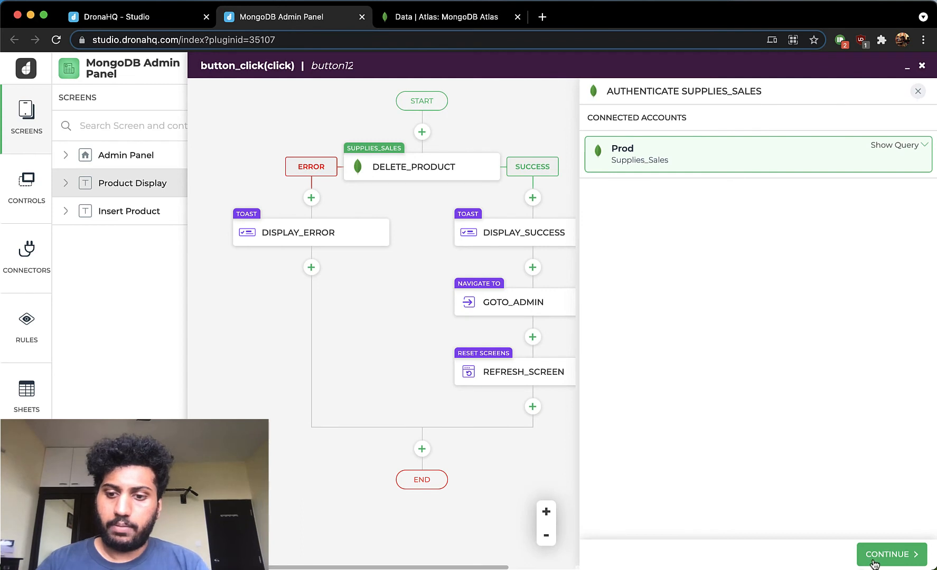
pyautogui.click(874, 563)
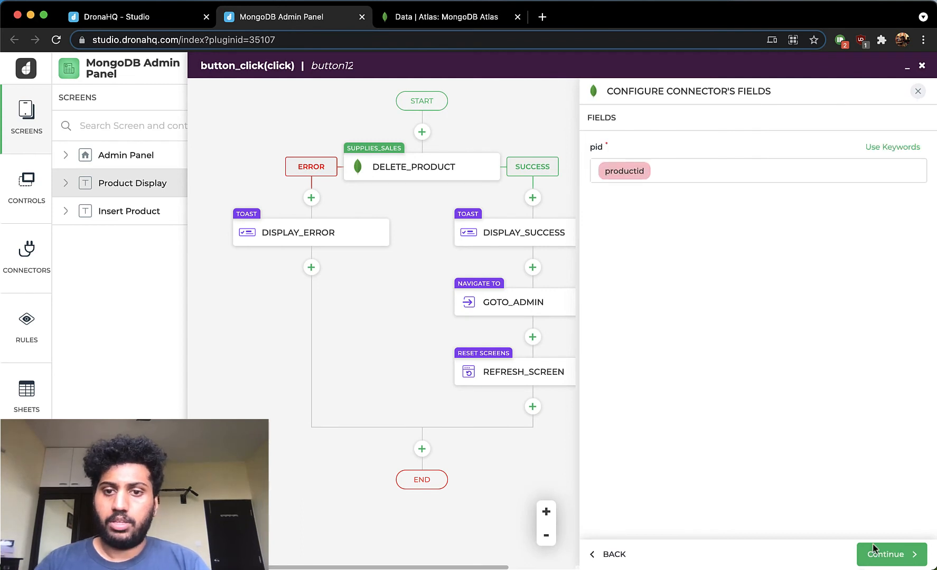
pyautogui.click(917, 92)
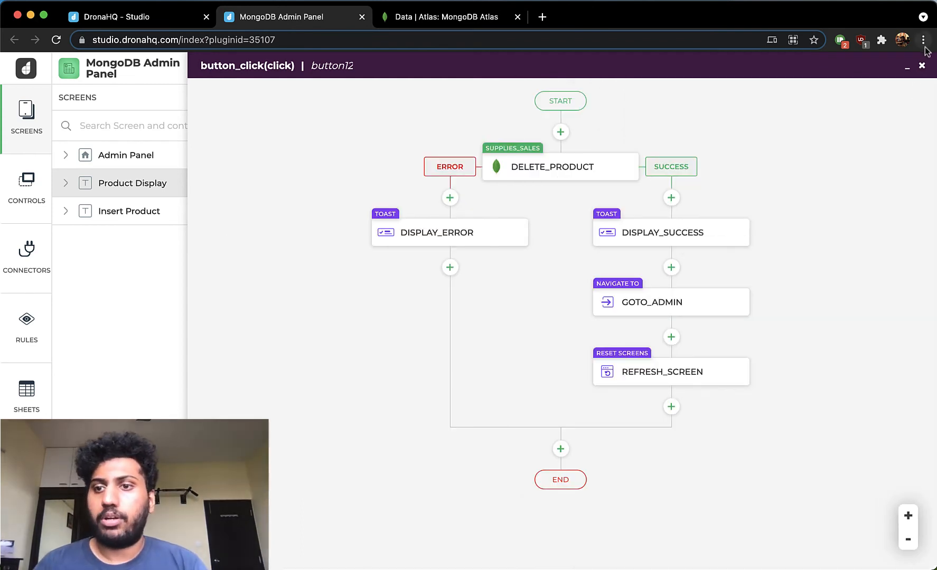
pyautogui.click(923, 68)
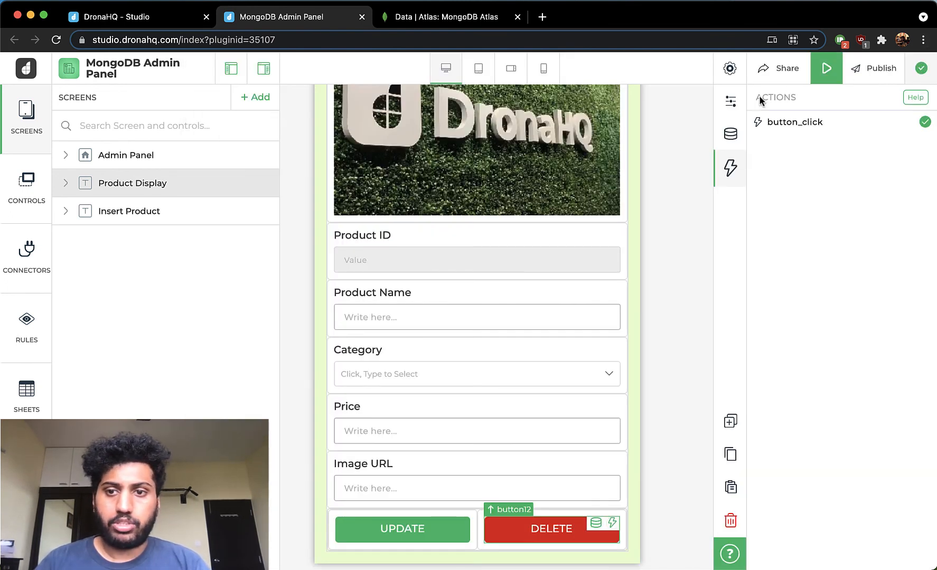
# - Open the Admin Panel screen with both side panels collapsed and launch the app preview
pyautogui.click(140, 156)
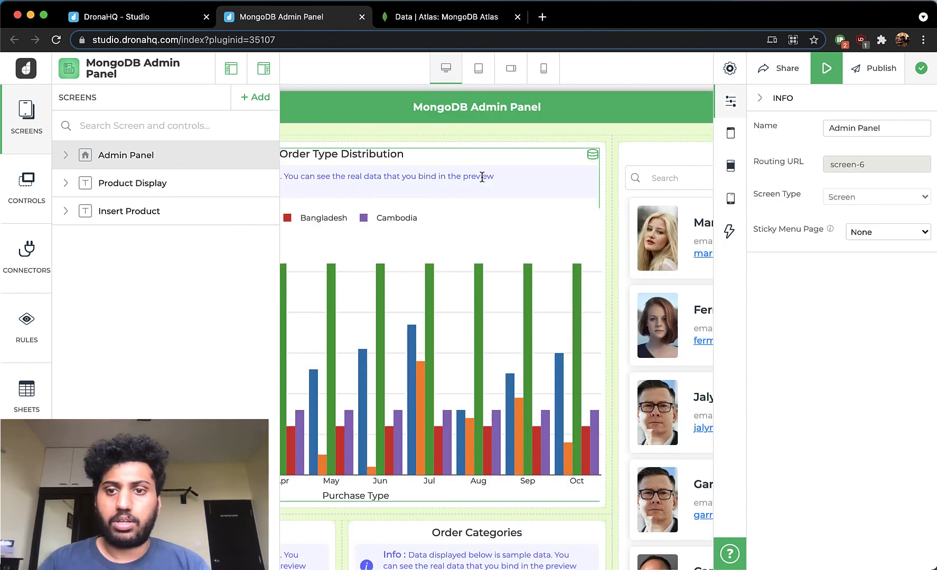
pyautogui.click(729, 104)
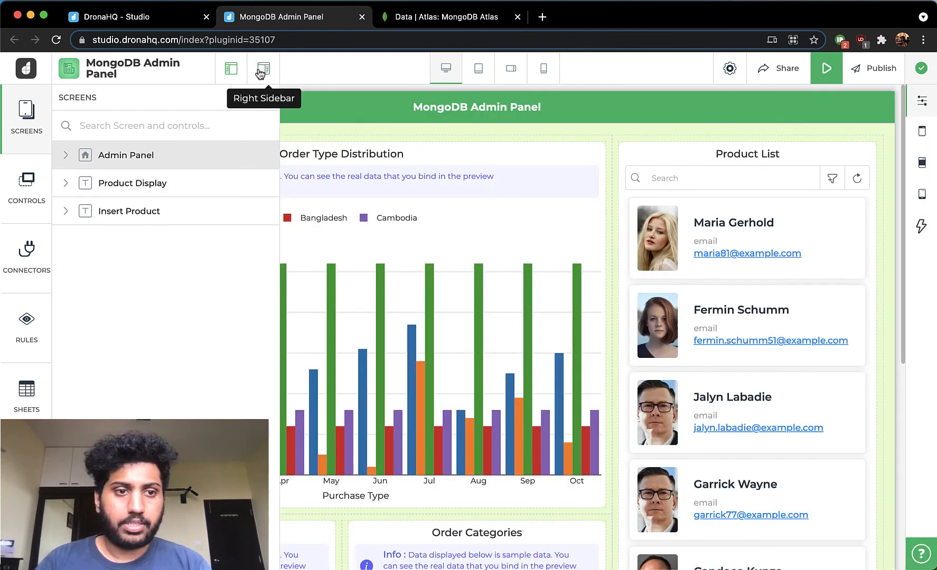
pyautogui.click(5, 114)
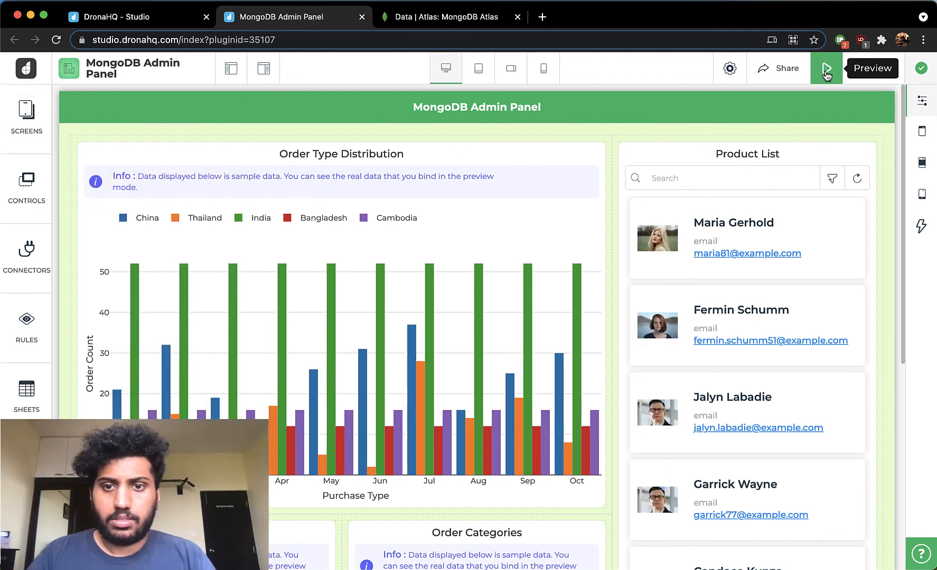
pyautogui.click(826, 69)
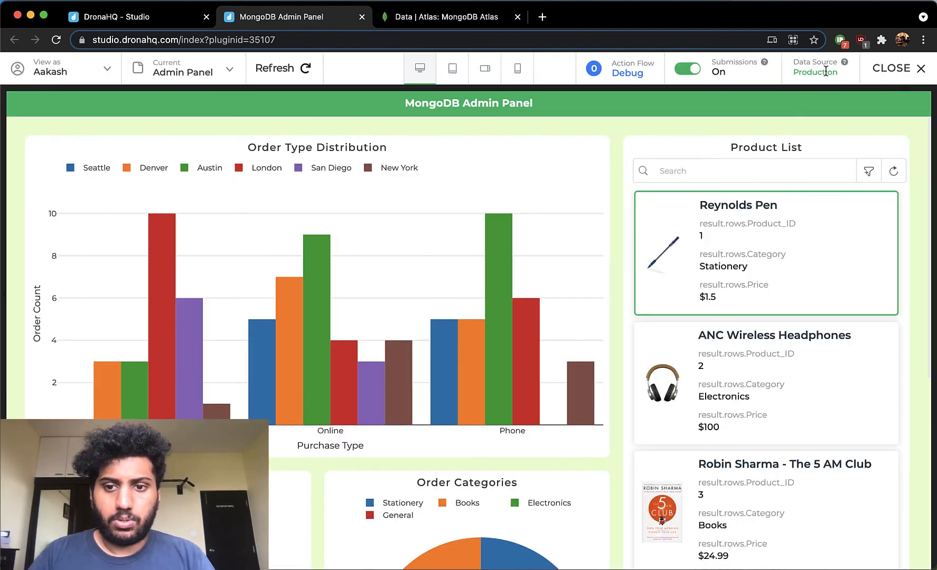
# - Examine the previewed charts and product list, isolating San Diego in the Order Type Distribution chart and restoring all cities
pyautogui.scroll(-10, 625, 398)
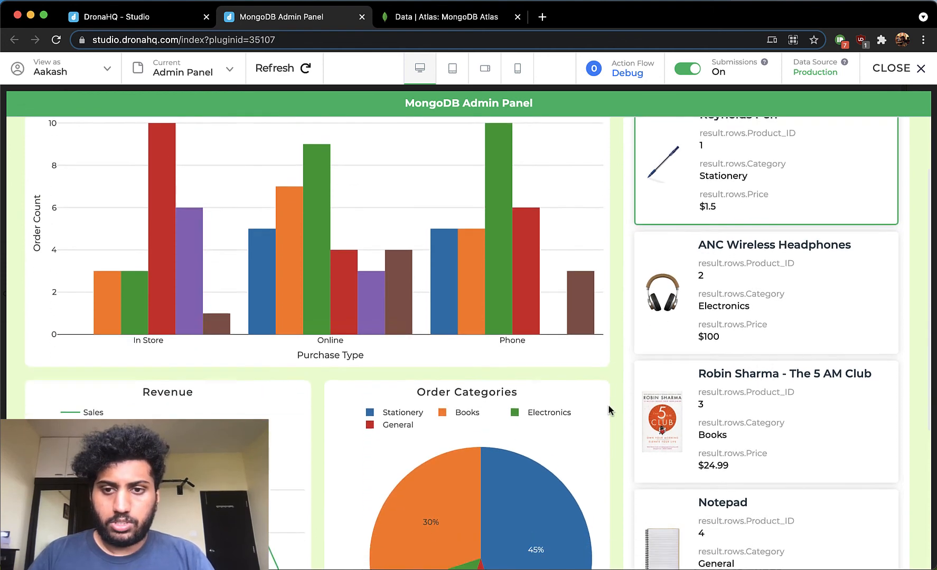
pyautogui.scroll(10, 609, 408)
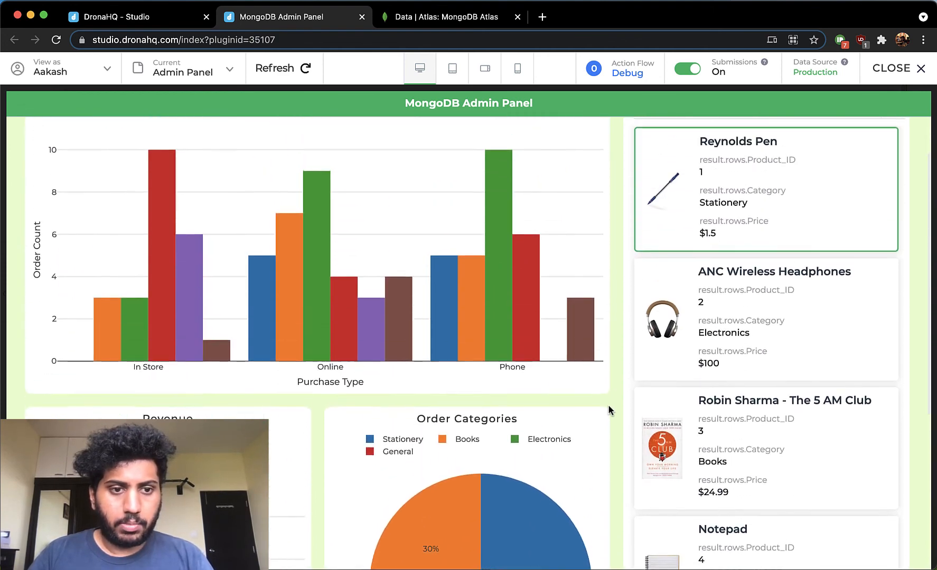
pyautogui.doubleClick(340, 170)
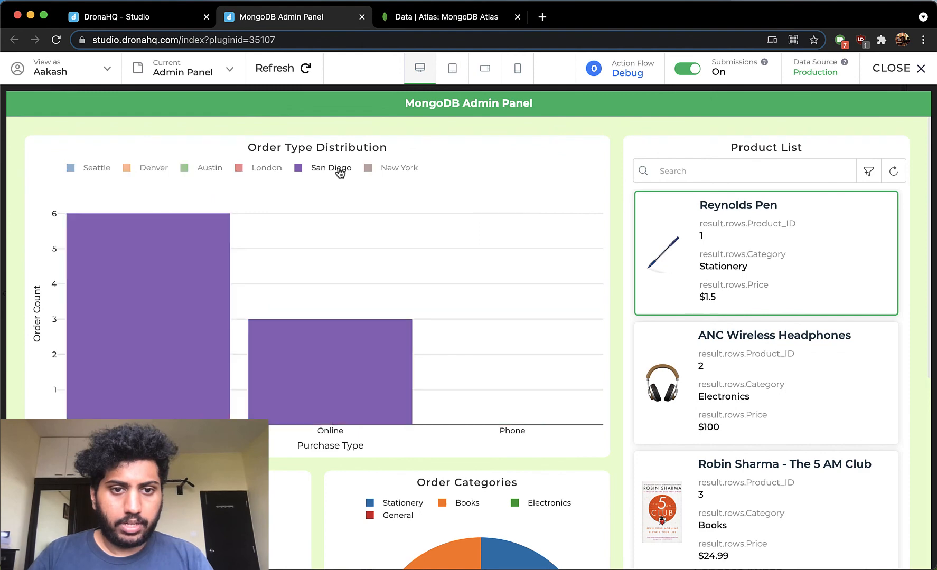
pyautogui.doubleClick(340, 170)
pyautogui.scroll(-6, 387, 308)
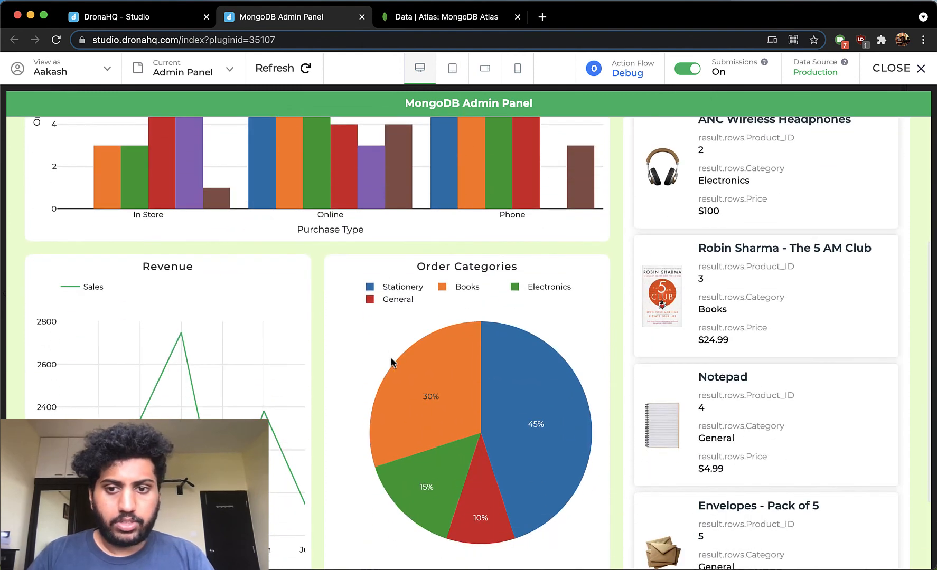
pyautogui.scroll(6, 796, 285)
pyautogui.scroll(-8, 797, 284)
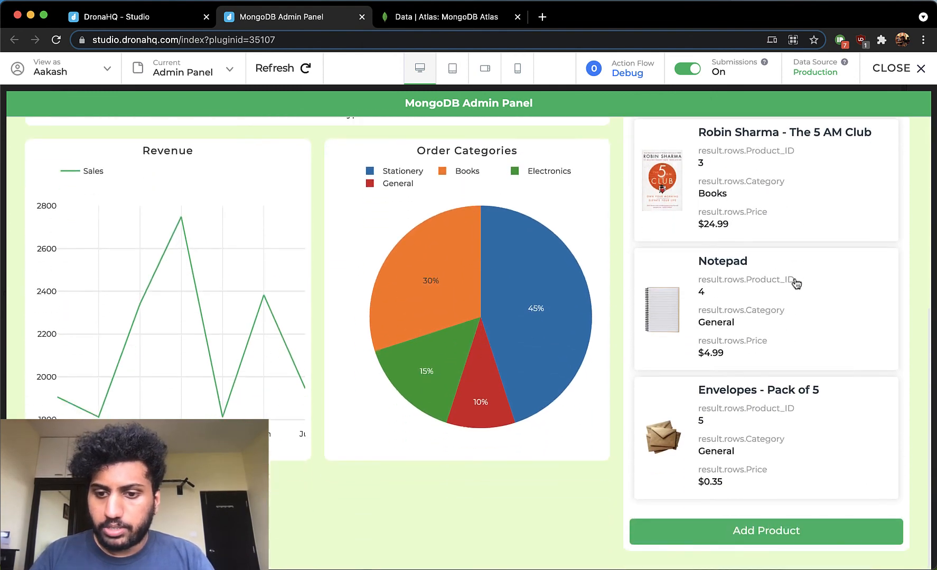
# - Start adding a product with ID 6, name MacBook and the copied image URL ending in macbook-pro-retina-13-macos11-bigsur-240.png
pyautogui.click(785, 528)
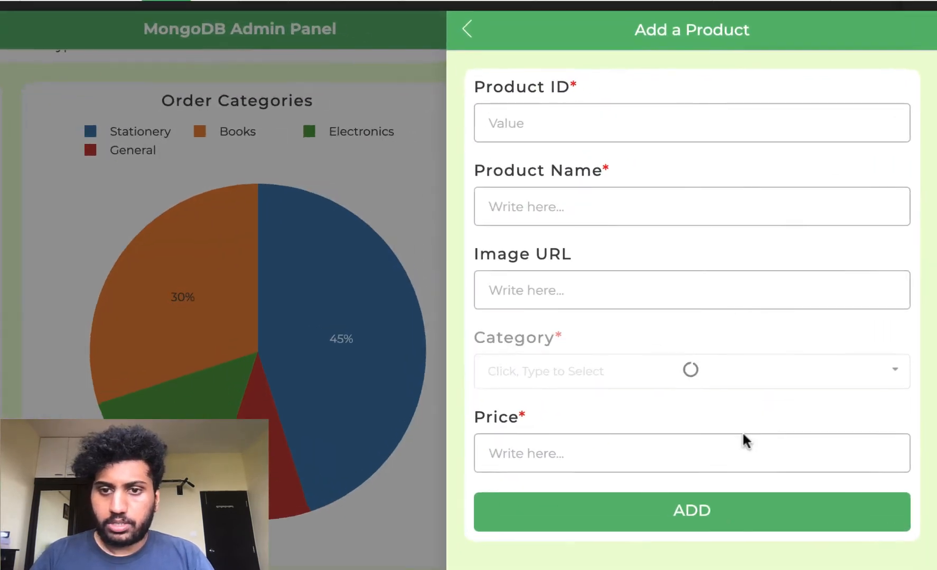
pyautogui.click(741, 174)
pyautogui.write('6')
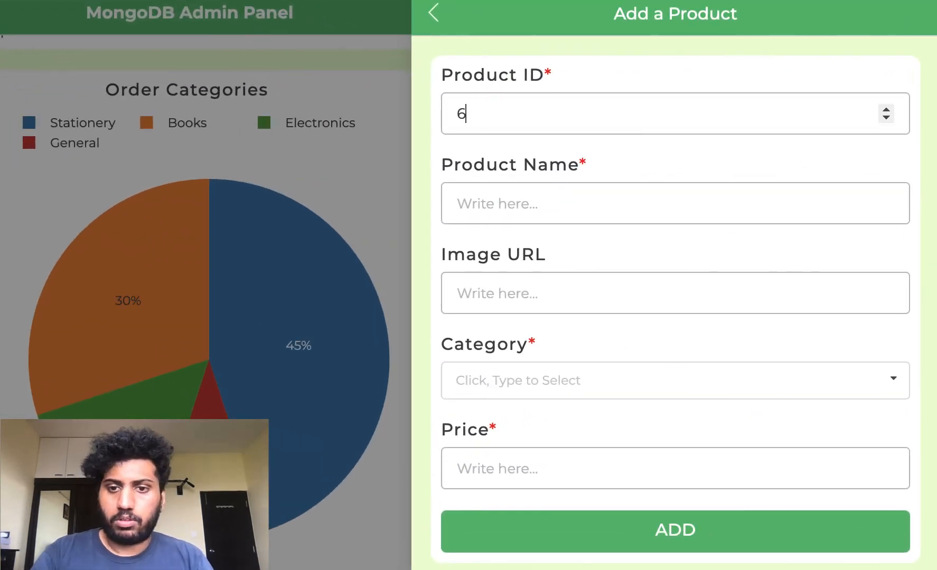
pyautogui.click(579, 213)
pyautogui.write('MacBook')
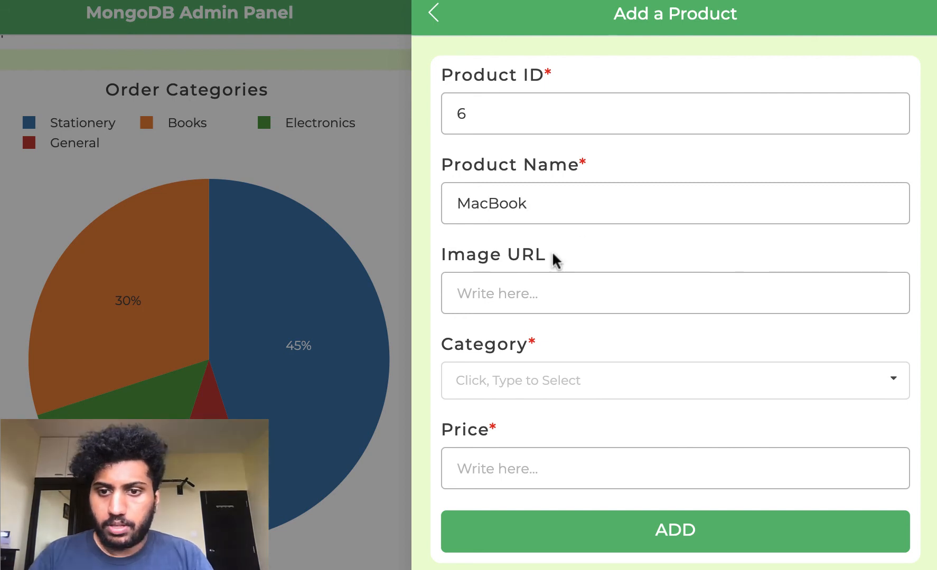
pyautogui.click(536, 281)
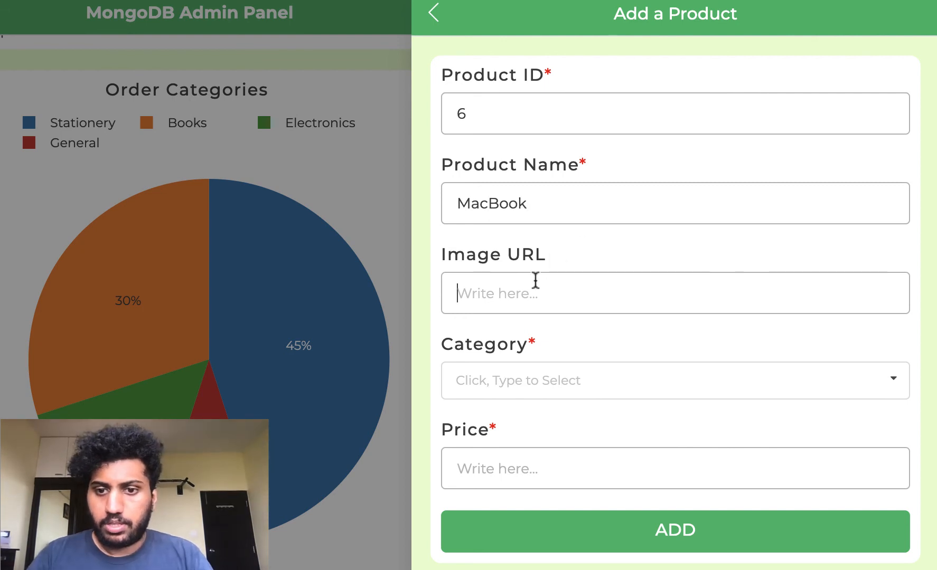
pyautogui.hotkey('ctrl', 'v')
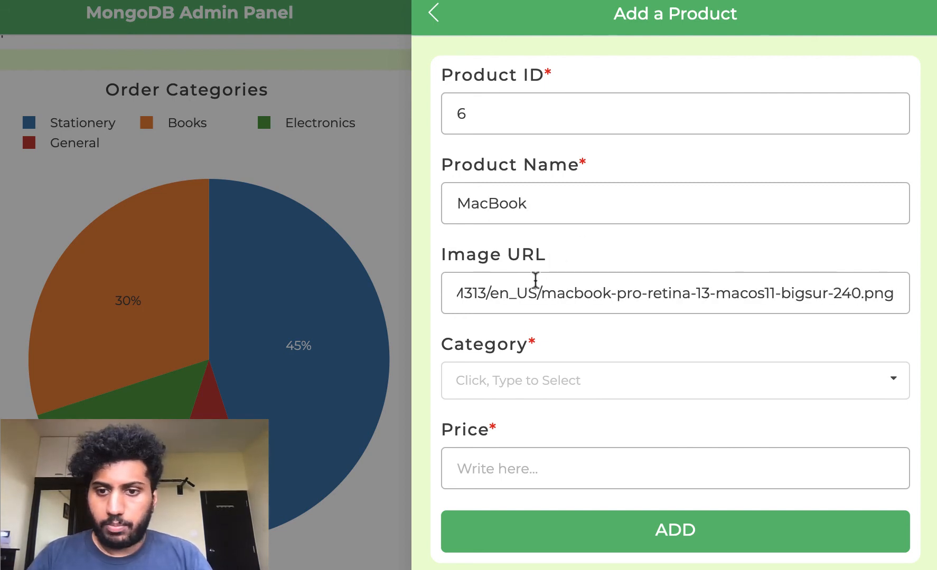
# - Set the new product's category to Electronics and its price to $1000, and submit the Add a Product form
pyautogui.click(535, 377)
pyautogui.click(527, 455)
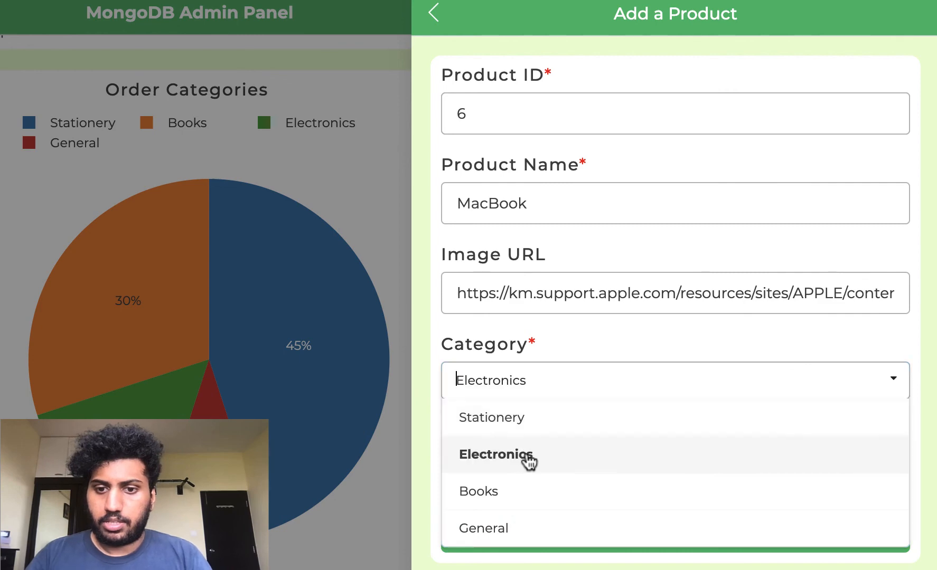
pyautogui.click(520, 471)
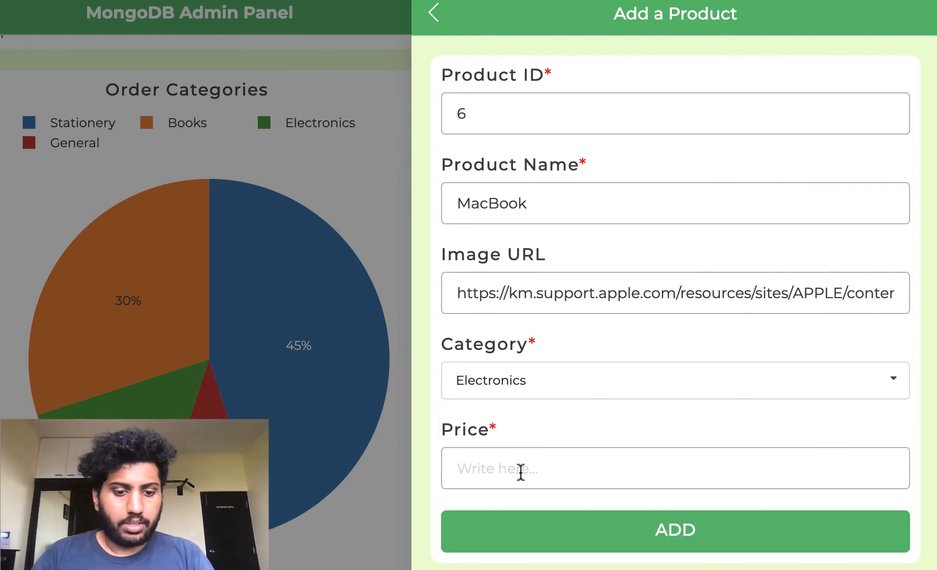
pyautogui.write('$1000')
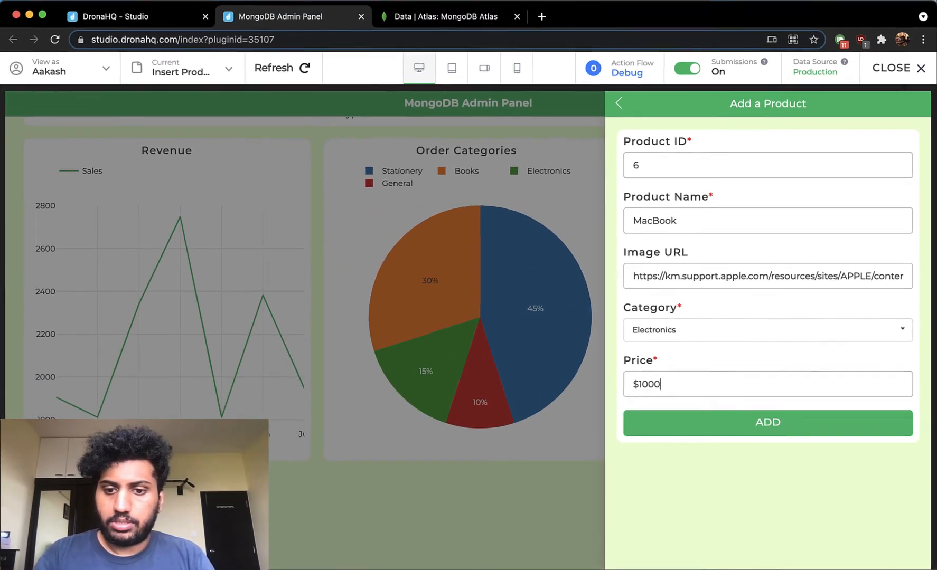
pyautogui.click(727, 432)
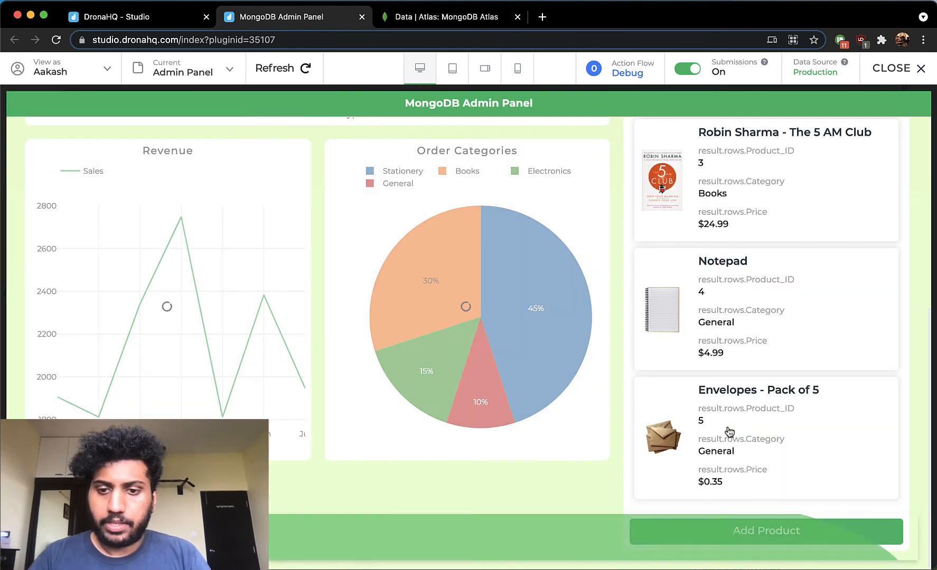
# - Open the MacBook product from the product list, rename it MacBook Air M1 and submit the update
pyautogui.scroll(-5, 729, 432)
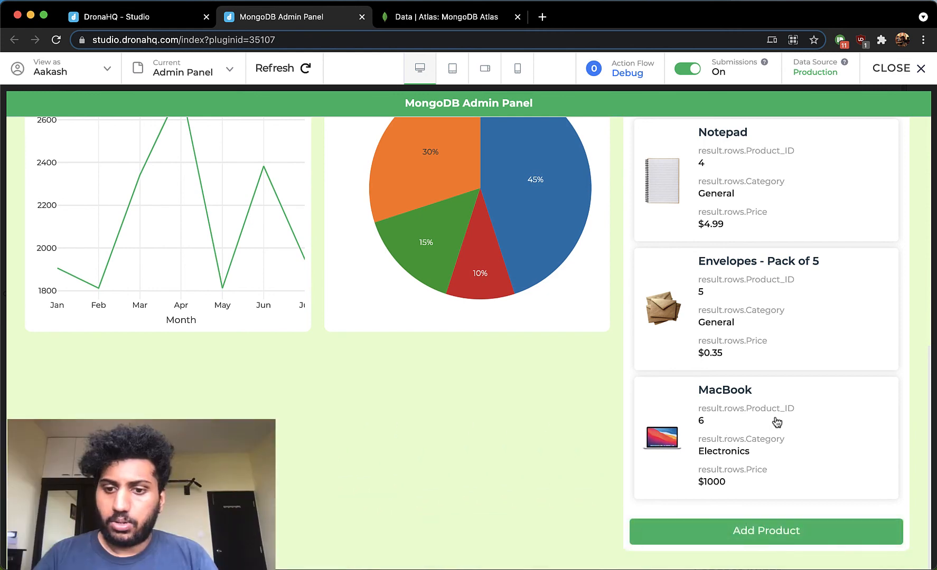
pyautogui.click(774, 421)
pyautogui.scroll(-4, 773, 430)
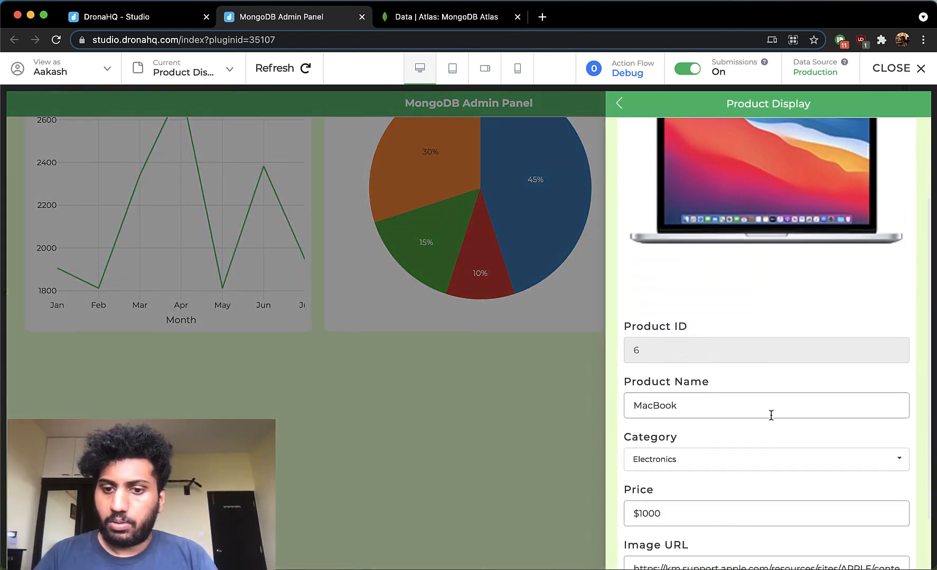
pyautogui.click(772, 410)
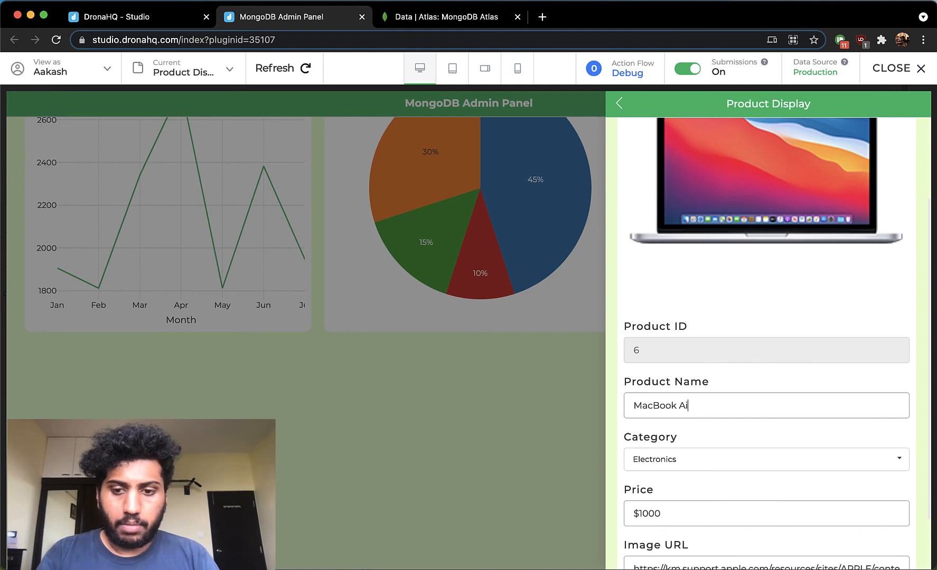
pyautogui.scroll(-2, 771, 415)
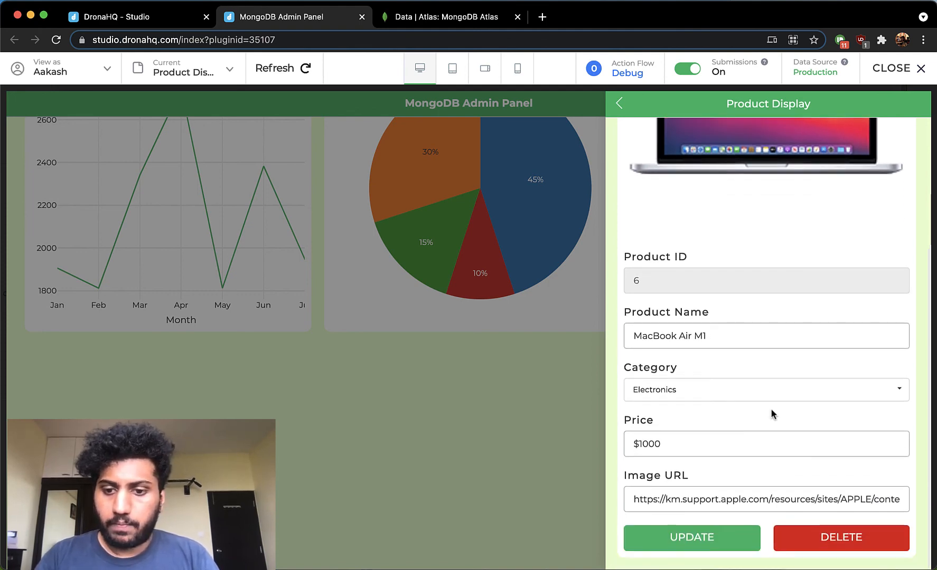
pyautogui.click(728, 541)
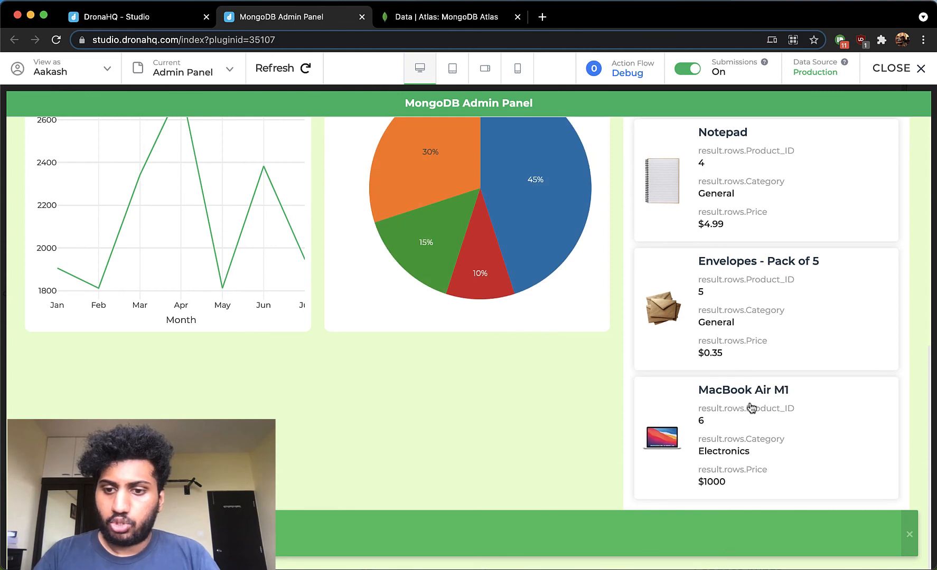
# - Reopen the MacBook Air M1 product from the list and delete it
pyautogui.click(802, 410)
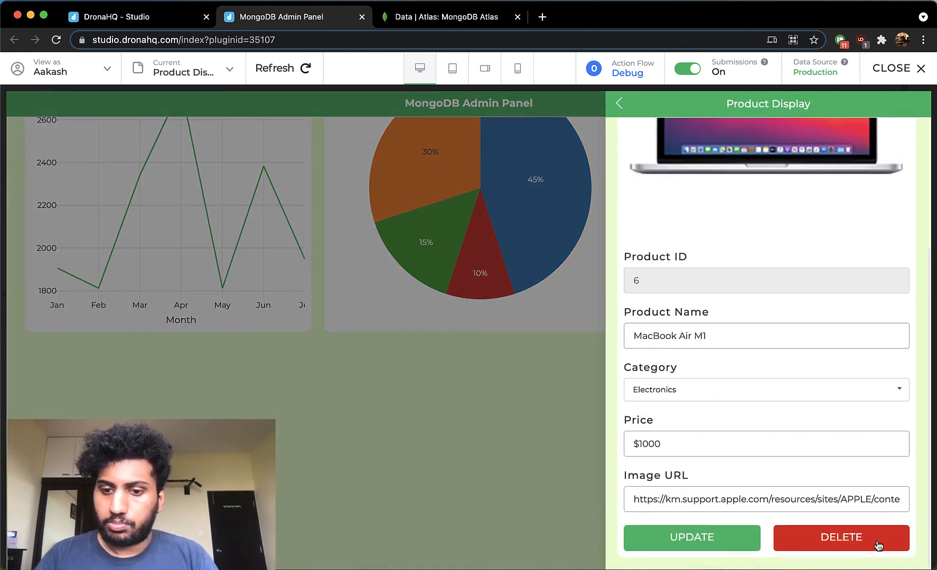
pyautogui.click(878, 544)
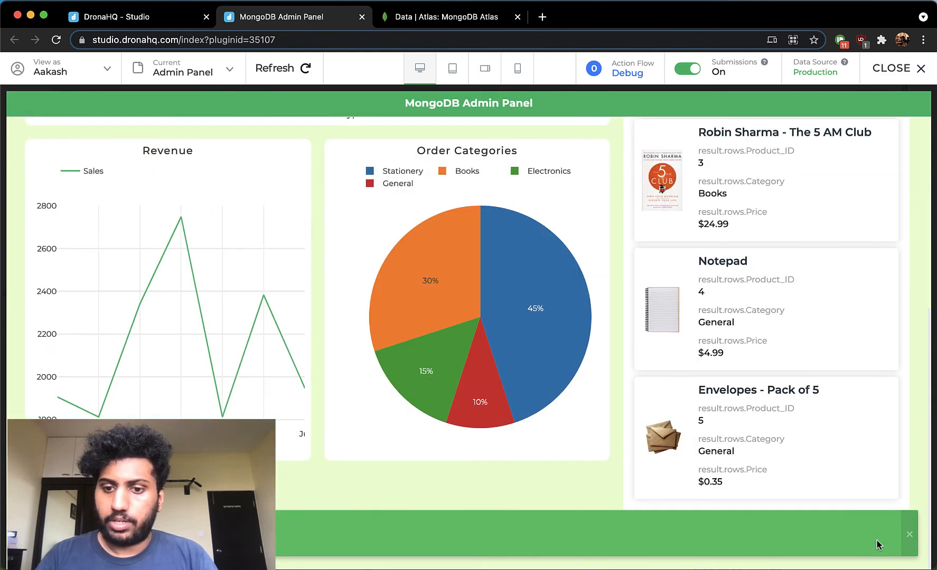